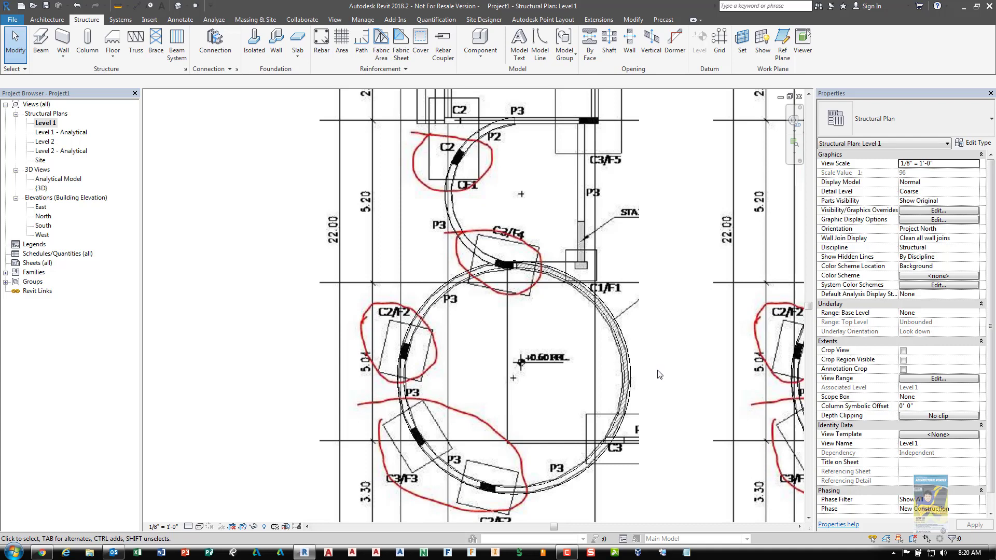
# Examine the circled column locations along the curved walls on the first plan image
pyautogui.moveTo(658, 374); pyautogui.dragTo(470, 339, button='middle')
pyautogui.scroll(-1, 531, 369)
pyautogui.scroll(-3, 530, 368)
pyautogui.scroll(-1, 389, 344)
pyautogui.scroll(2, 409, 300)
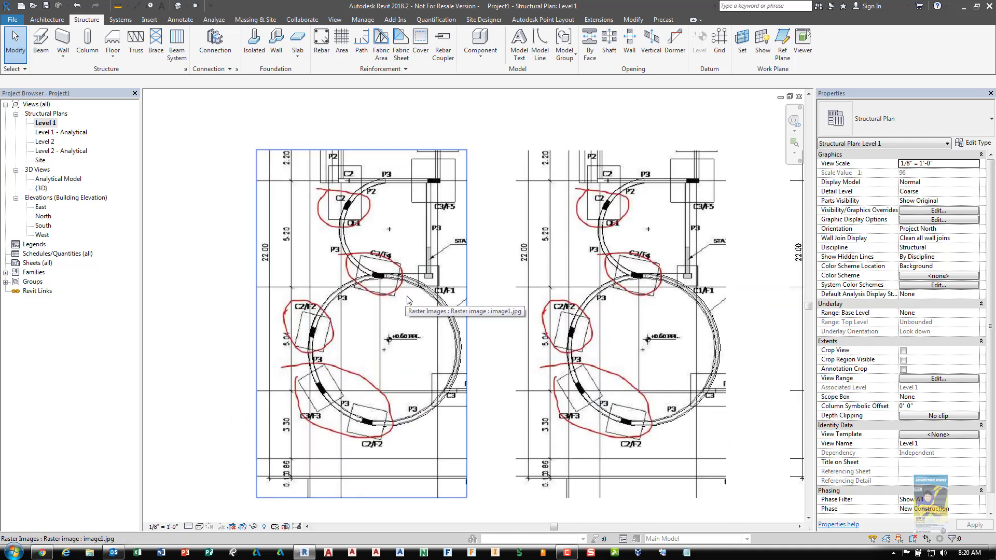
pyautogui.scroll(1, 409, 300)
pyautogui.moveTo(427, 306); pyautogui.dragTo(499, 297, button='middle')
pyautogui.scroll(1, 483, 293)
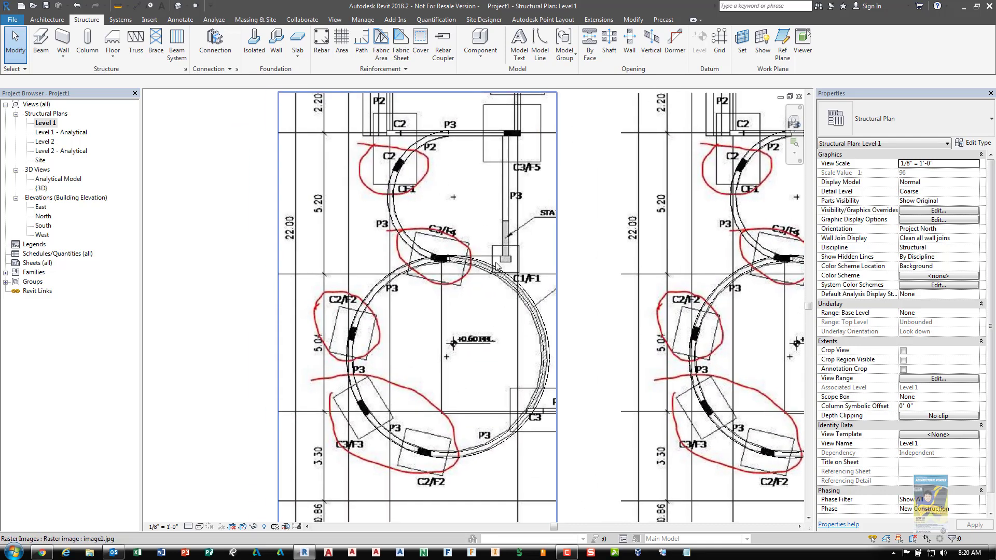
# Place a 12 x 18 Concrete-Rectangular-Column on the upper curved wall at the circled C2 mark, rotated to align with the wall
pyautogui.click(89, 50)
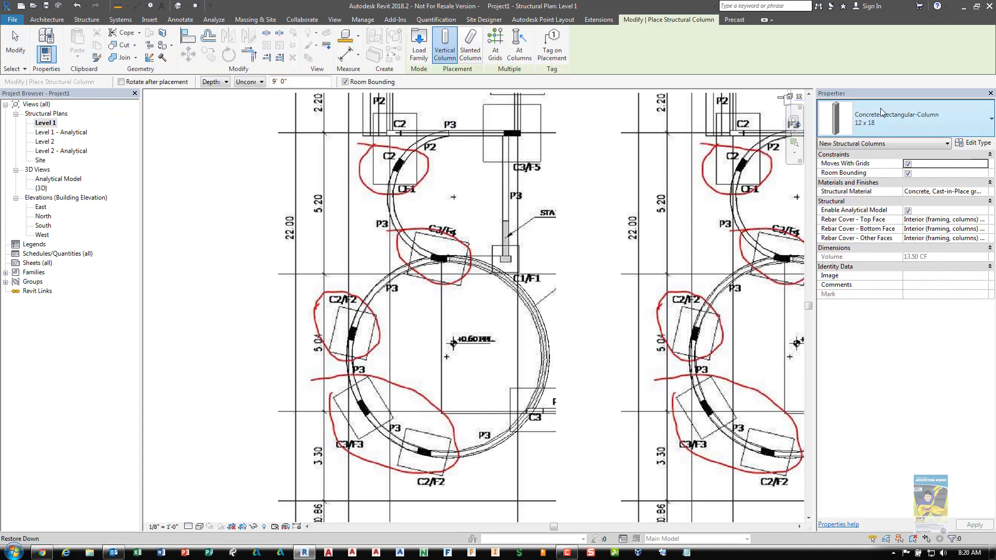
pyautogui.click(880, 114)
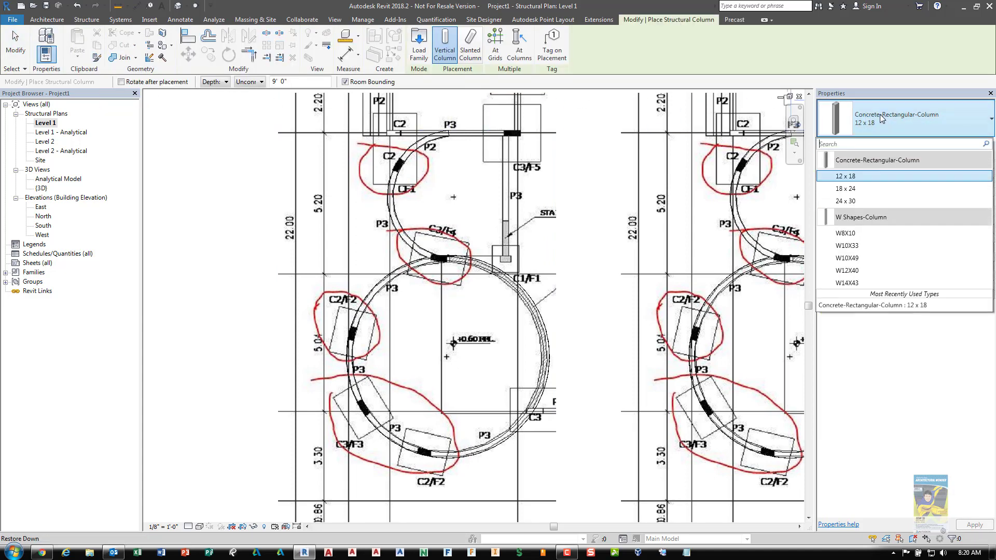
pyautogui.click(861, 176)
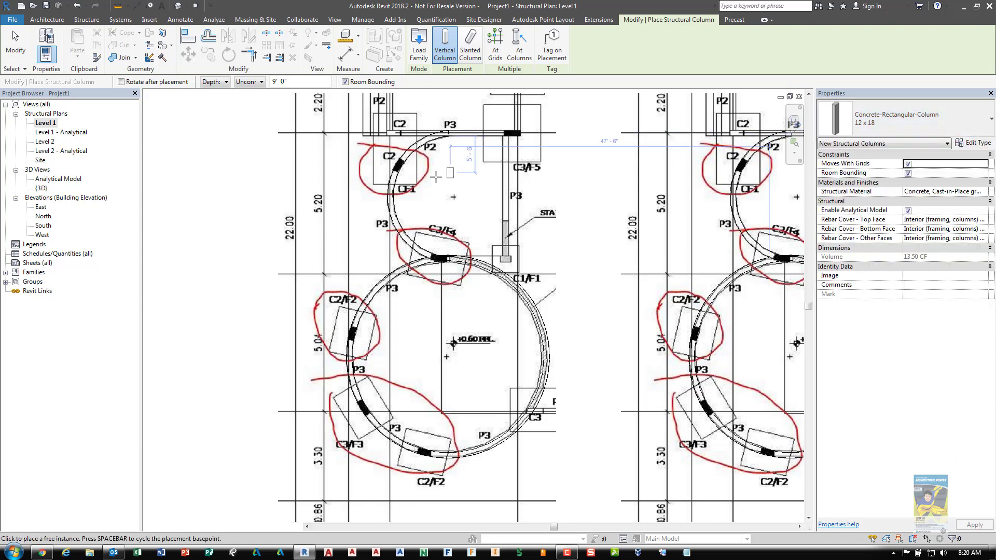
pyautogui.scroll(5, 435, 178)
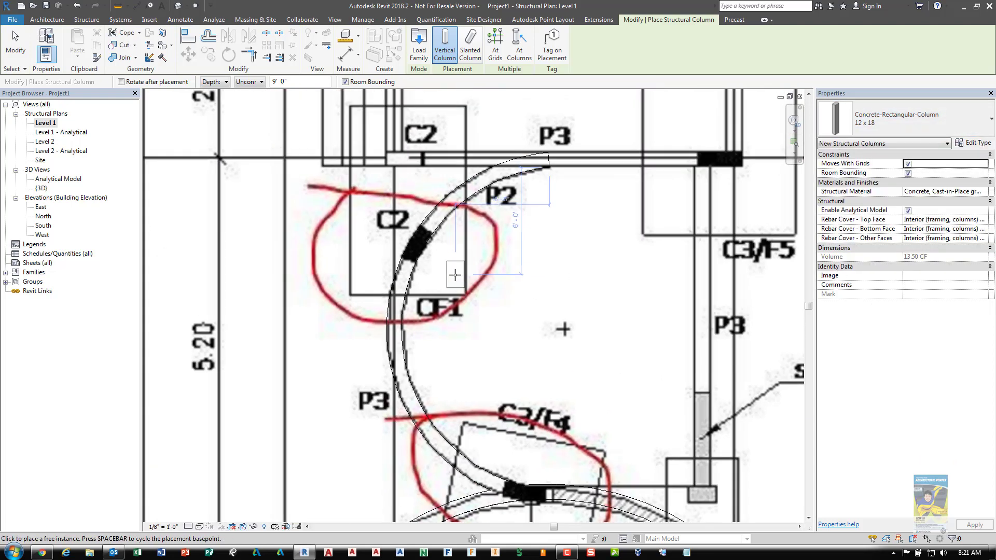
pyautogui.scroll(2, 519, 265)
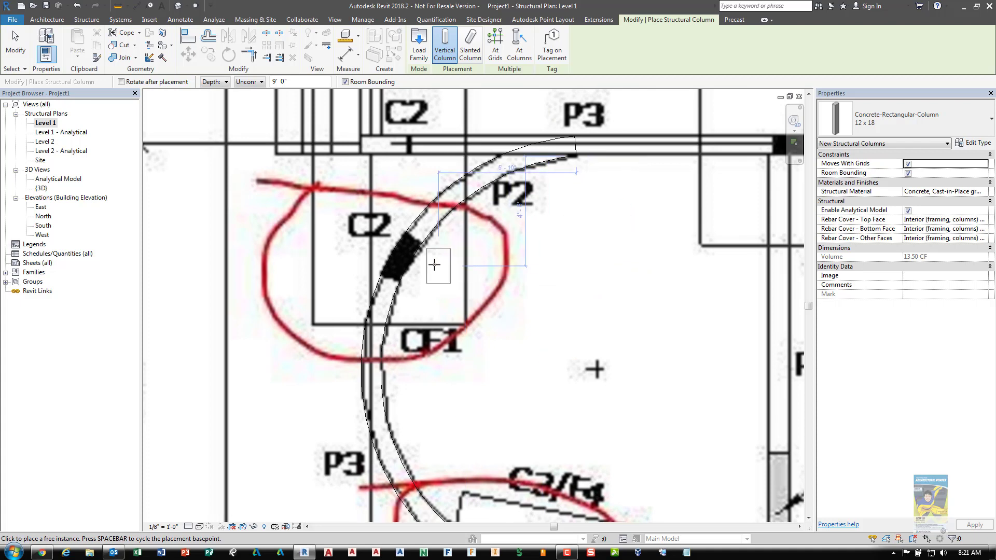
pyautogui.press('space')
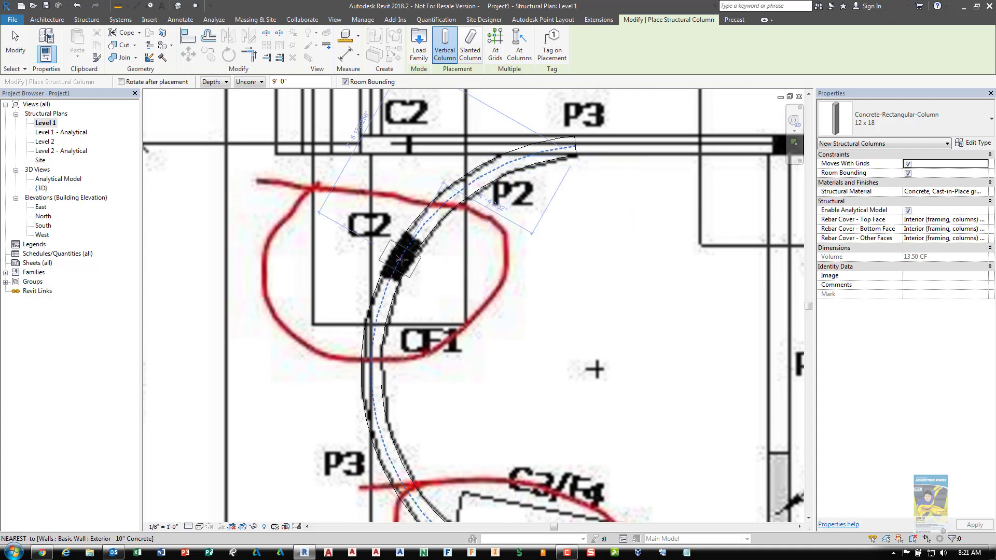
pyautogui.press('space')
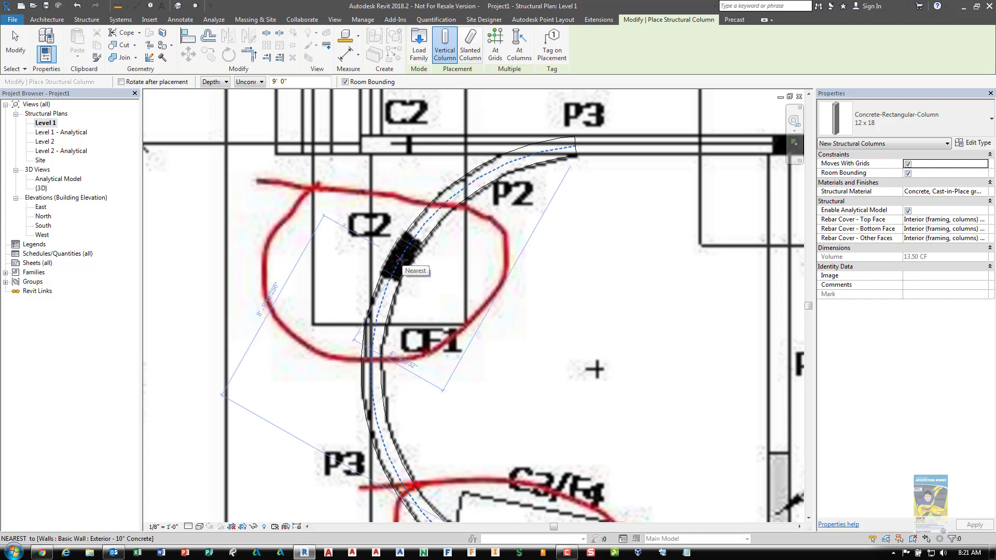
pyautogui.click(401, 258)
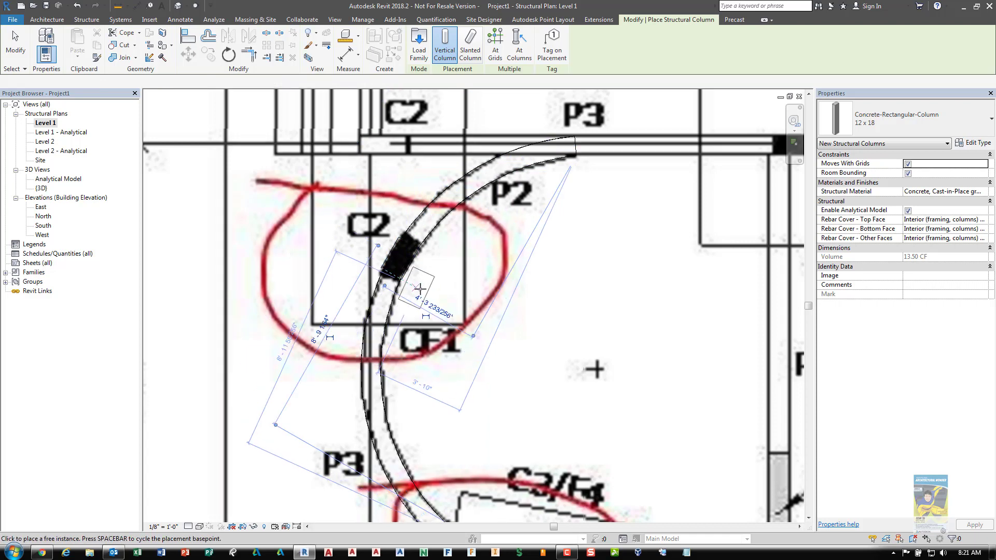
# Switch column placement from depth to height and place wall-aligned columns at the circled C3/F4, C2/F2, C3/F3 and lower C2/F2 marks
pyautogui.scroll(-2, 456, 283)
pyautogui.moveTo(469, 287); pyautogui.dragTo(519, 192, button='middle')
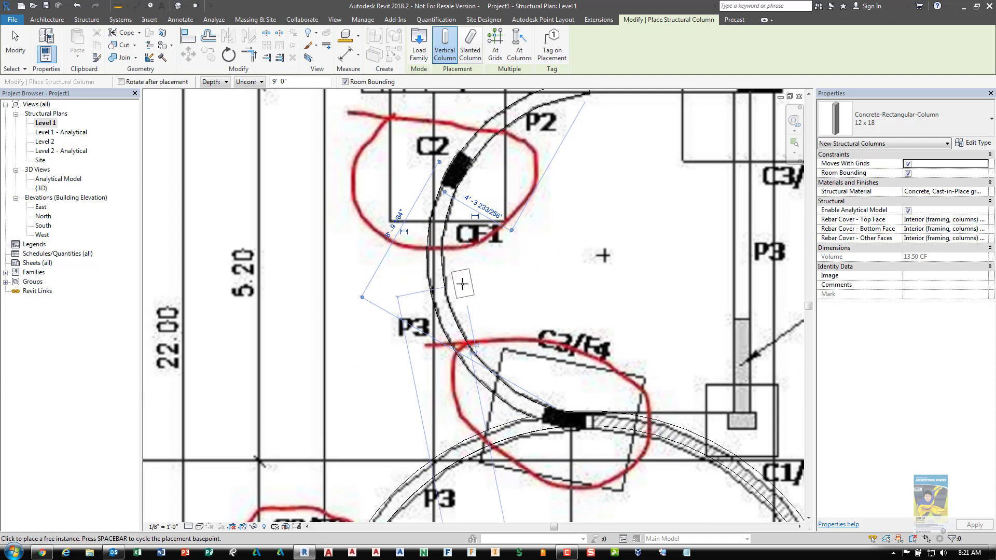
pyautogui.click(215, 81)
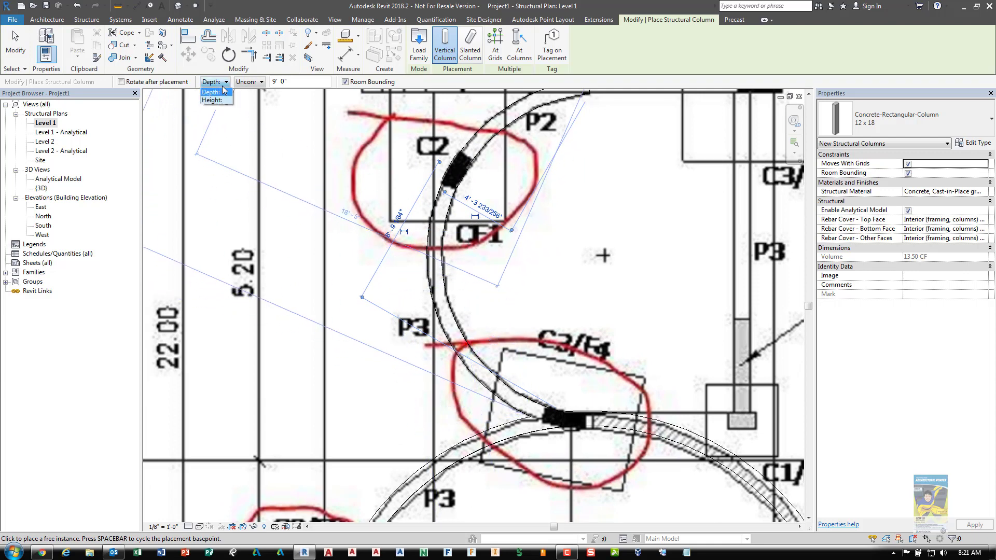
pyautogui.click(213, 97)
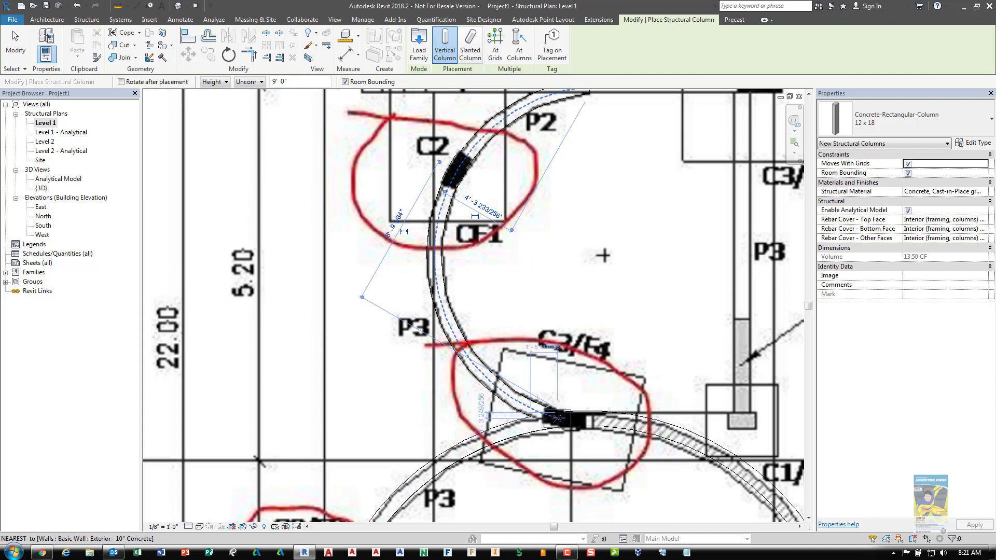
pyautogui.moveTo(443, 493); pyautogui.dragTo(554, 167, button='middle')
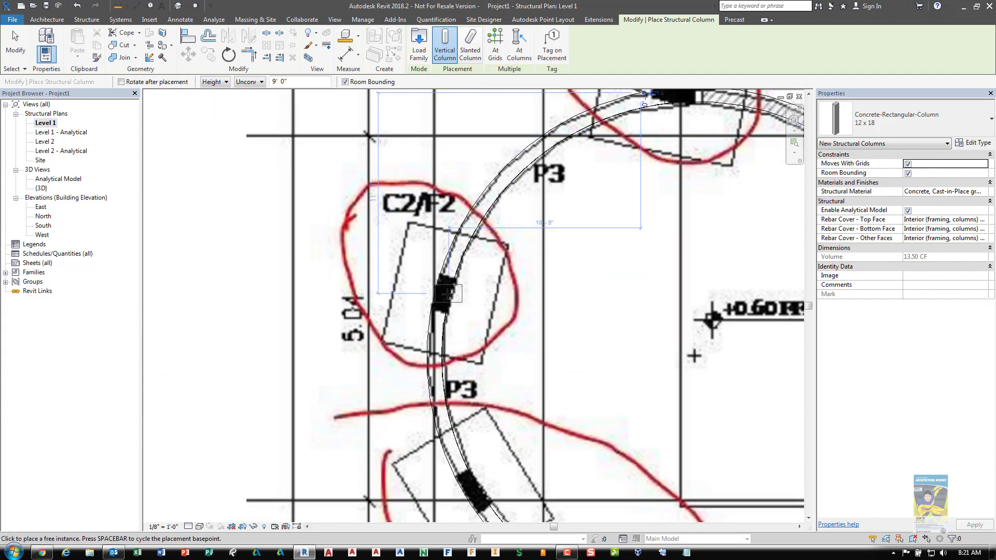
pyautogui.moveTo(443, 293); pyautogui.dragTo(427, 114, button='middle')
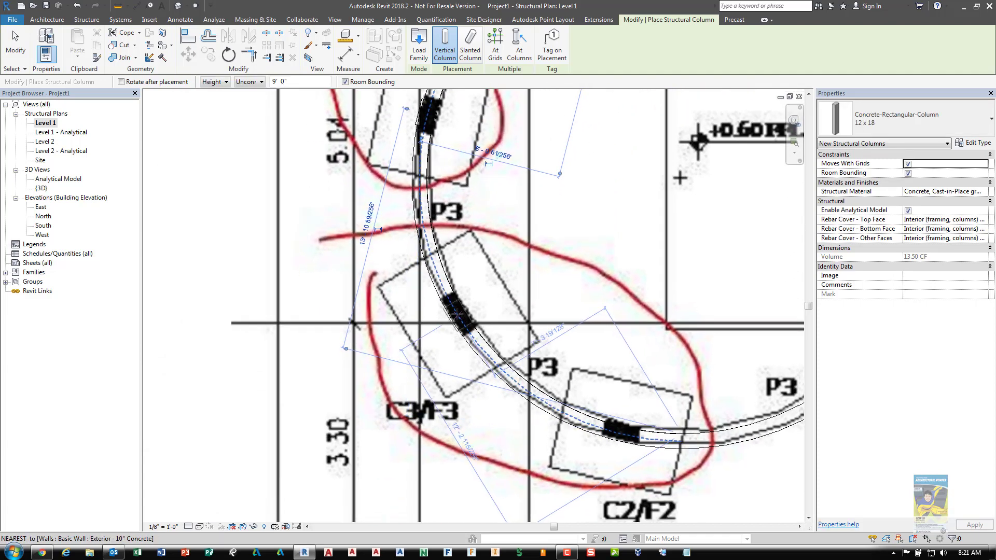
pyautogui.moveTo(536, 349); pyautogui.dragTo(455, 293, button='middle')
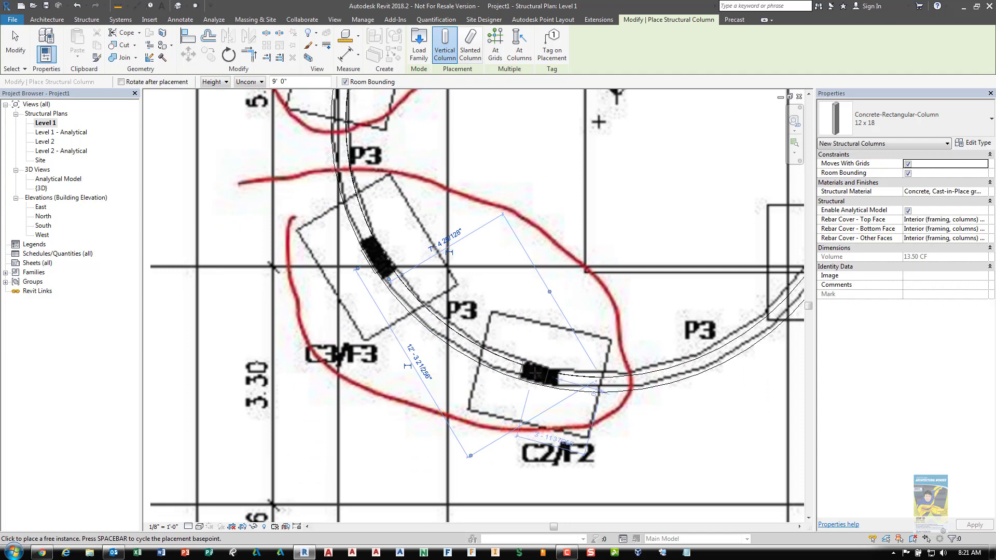
pyautogui.moveTo(583, 363); pyautogui.dragTo(422, 418, button='middle')
pyautogui.press('Escape')
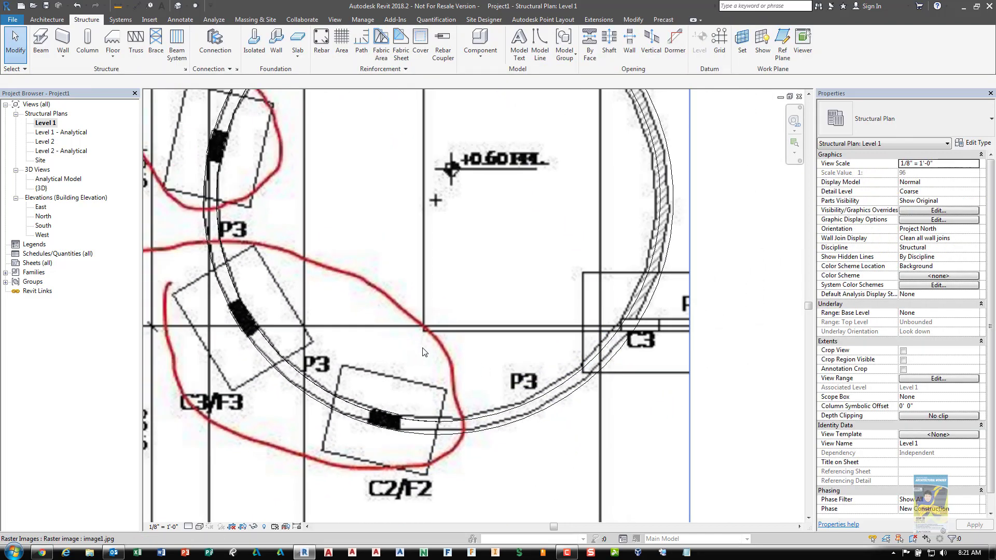
# Inspect the placed columns in plan and then in the 3D view around the curved walls
pyautogui.scroll(-2, 519, 383)
pyautogui.moveTo(415, 332); pyautogui.dragTo(489, 378, button='middle')
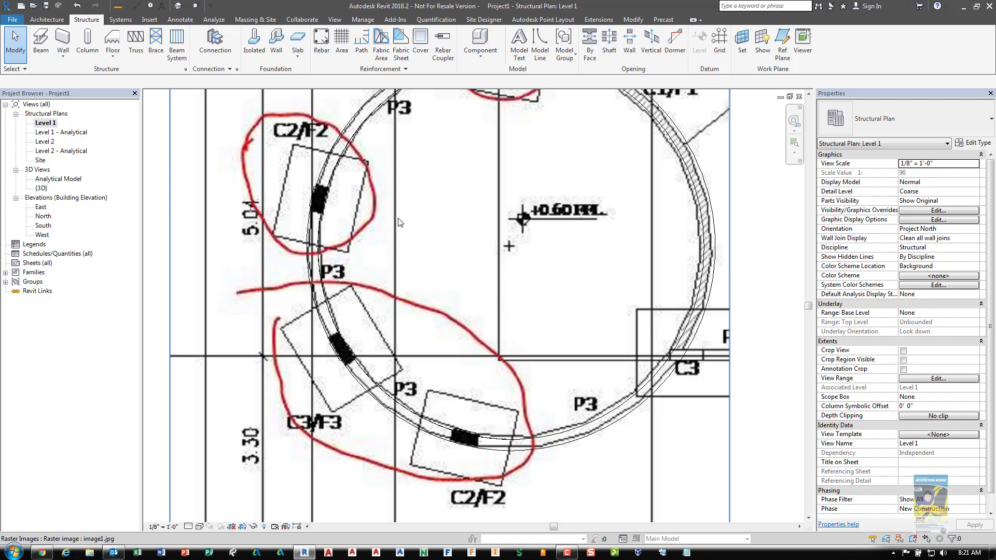
pyautogui.moveTo(443, 221); pyautogui.dragTo(485, 266, button='middle')
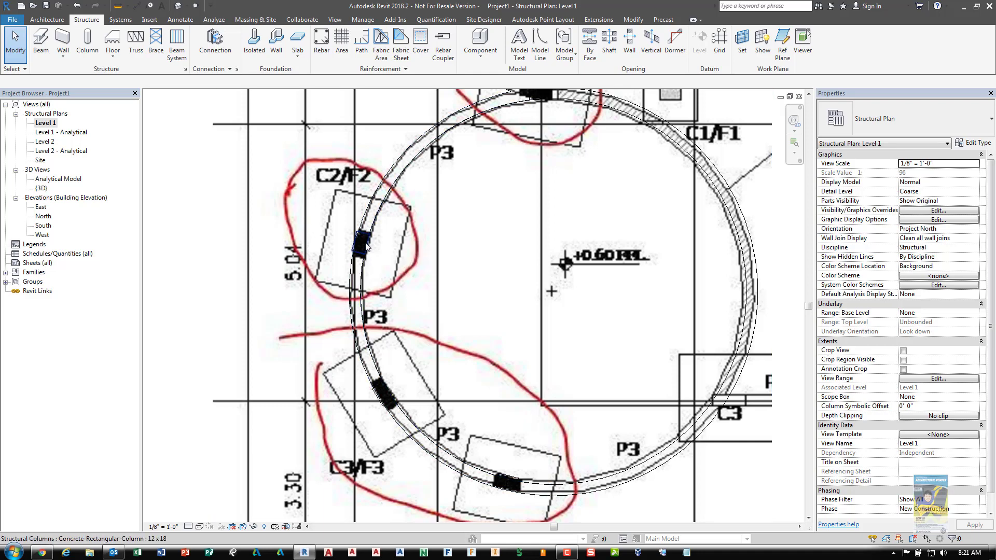
pyautogui.scroll(4, 366, 246)
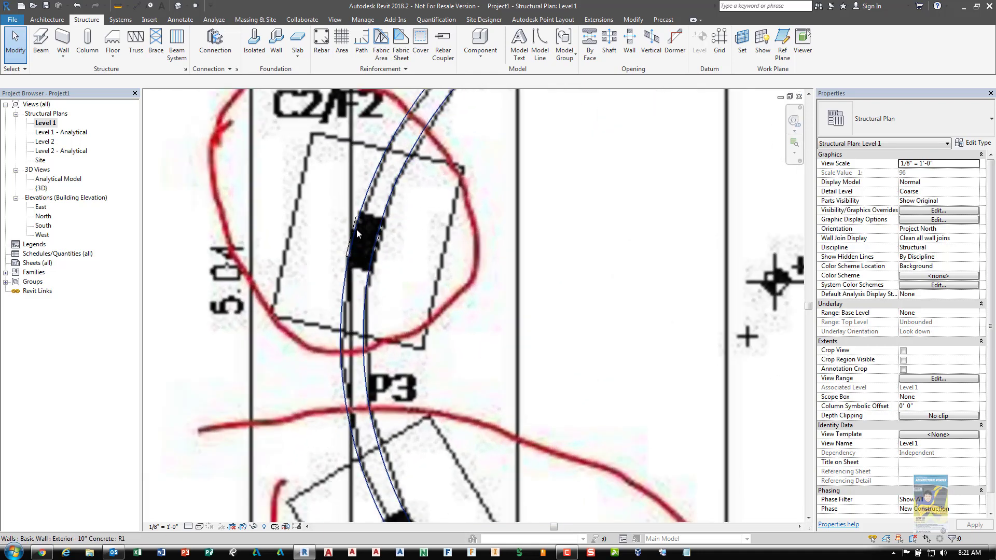
pyautogui.click(178, 5)
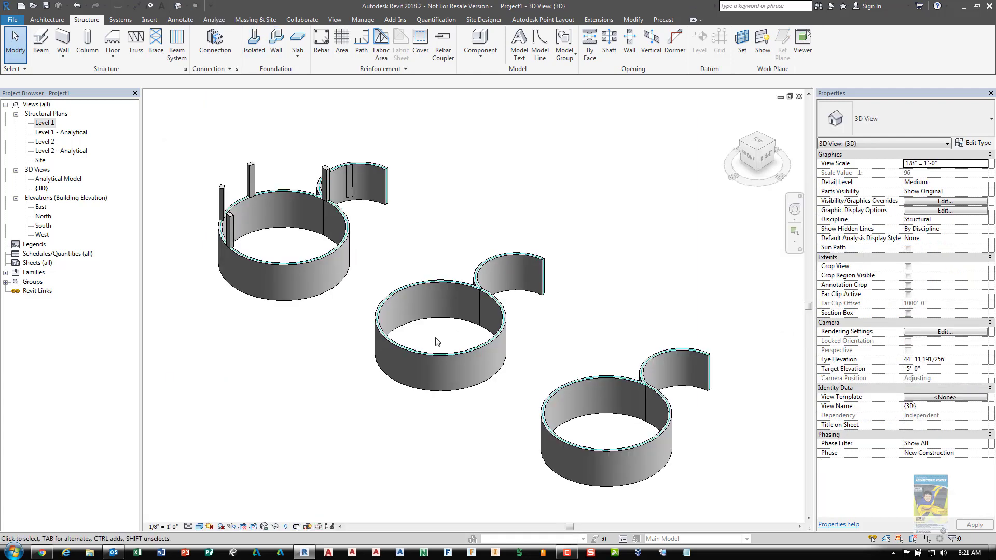
pyautogui.keyDown('shift'); pyautogui.moveTo(301, 307); pyautogui.dragTo(472, 393, button='middle'); pyautogui.keyUp('shift')
pyautogui.scroll(5, 438, 277)
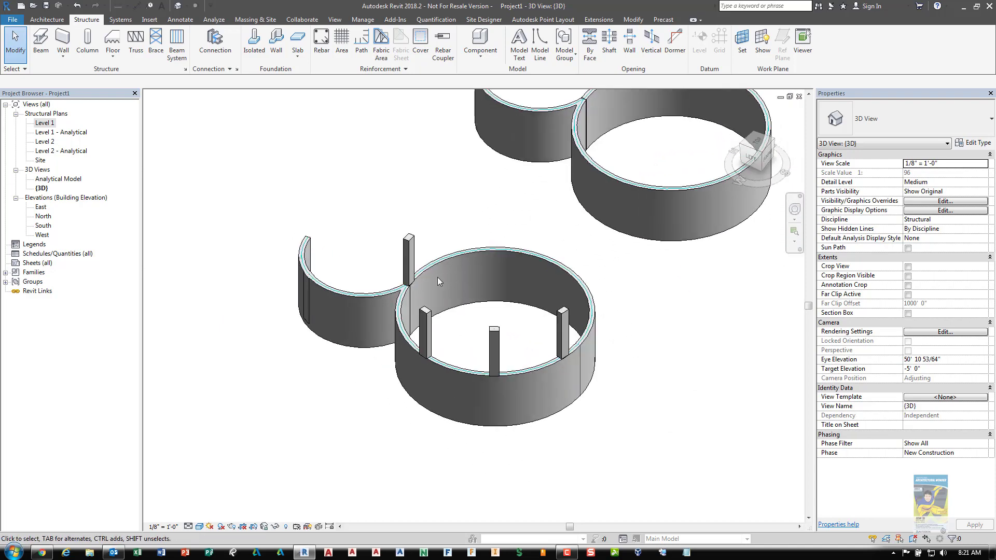
# Set the top constraint of all nine curved concrete walls to Level 2 and their base offset to 0, unjoining the conflicting elements
pyautogui.click(432, 269)
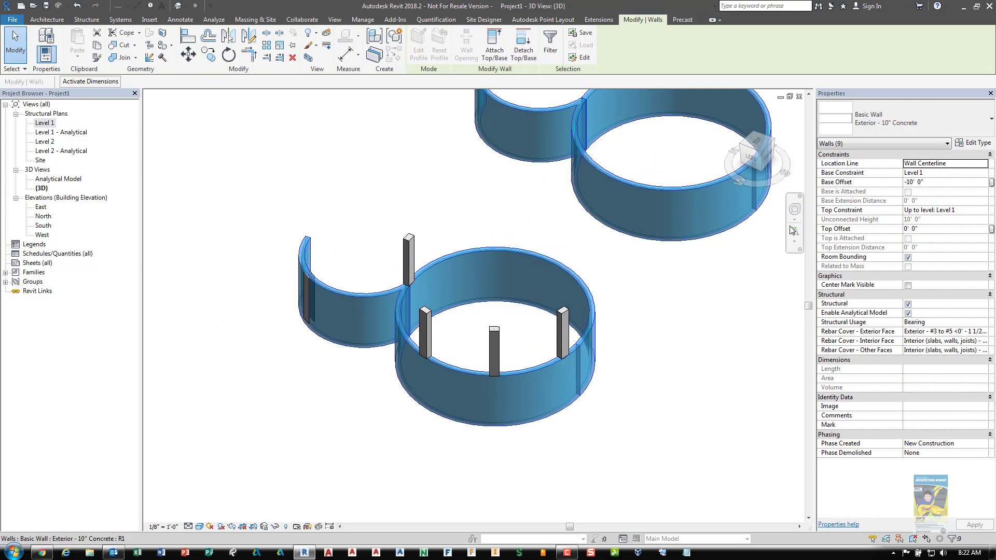
pyautogui.click(986, 211)
pyautogui.click(947, 237)
pyautogui.click(939, 182)
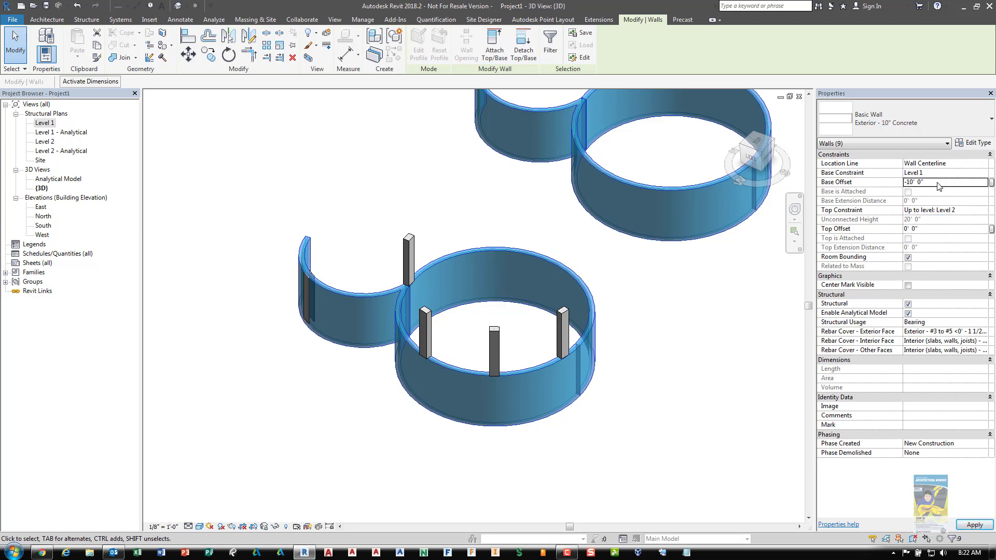
pyautogui.write('0')
pyautogui.press('Return')
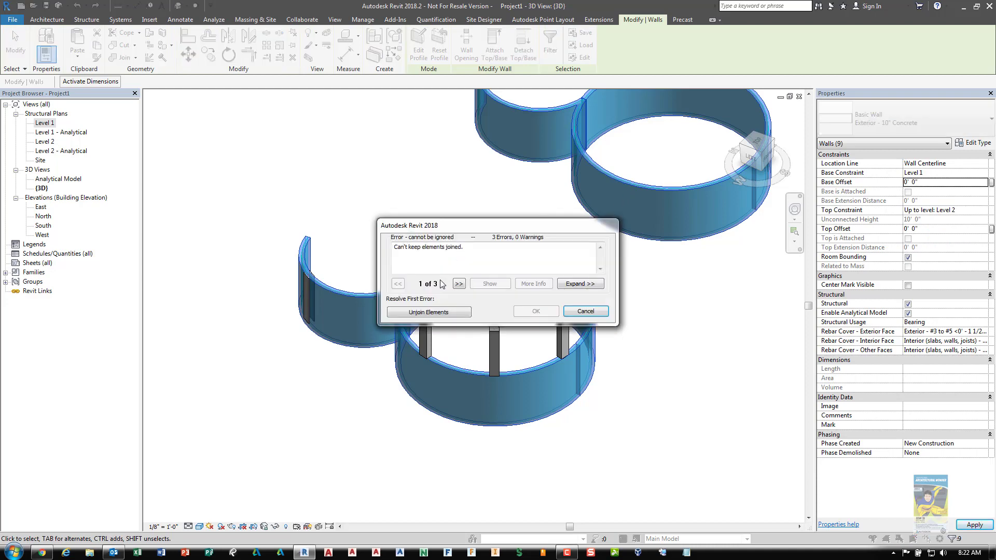
pyautogui.click(429, 312)
pyautogui.click(385, 378)
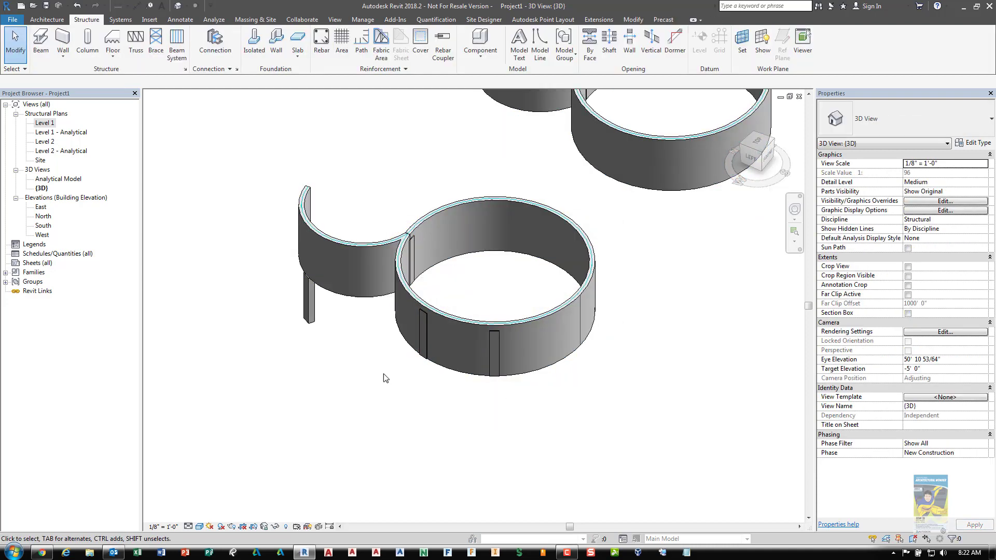
# Set the top level of the column hanging below the half-round wall to Level 2 and its base offset to 0
pyautogui.click(318, 323)
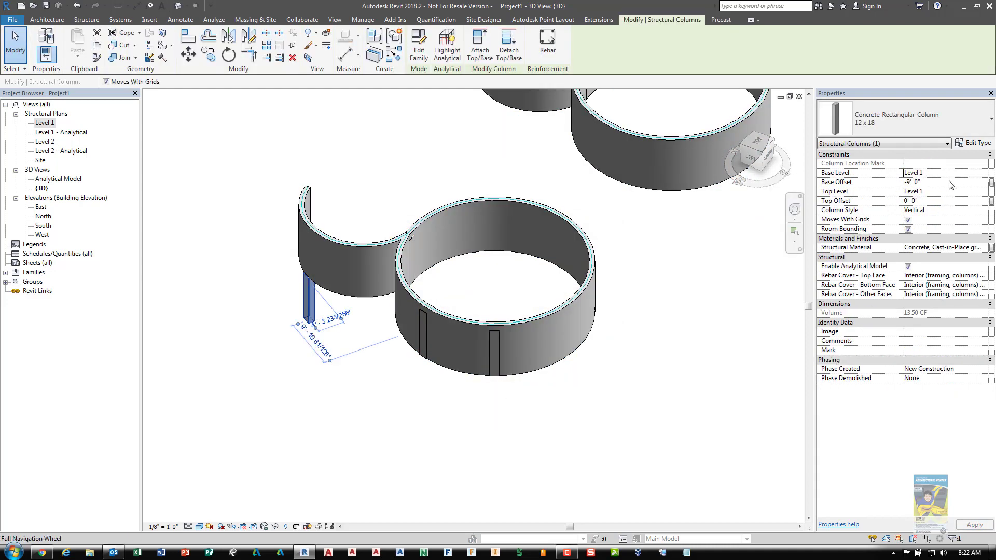
pyautogui.click(984, 192)
pyautogui.click(934, 210)
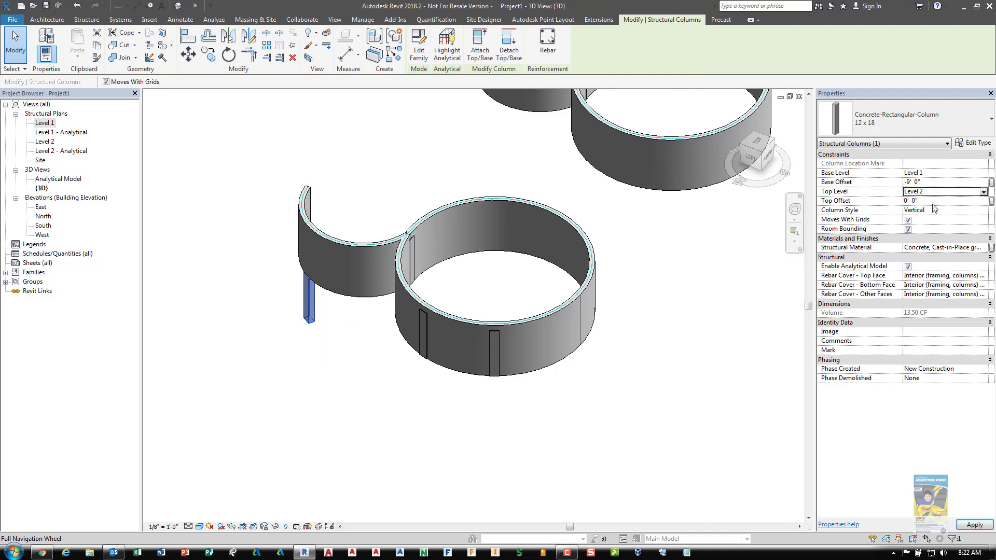
pyautogui.click(945, 182)
pyautogui.write('0')
pyautogui.press('Return')
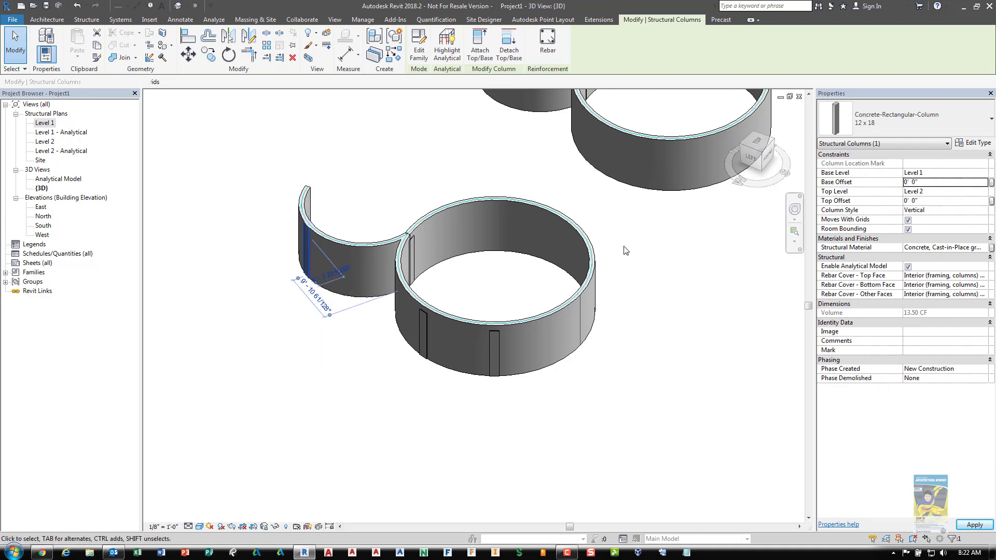
pyautogui.press('Escape')
# Select the front column in the circular wall and examine from above how its faces meet the wall's curved faces
pyautogui.scroll(1, 484, 360)
pyautogui.scroll(2, 487, 363)
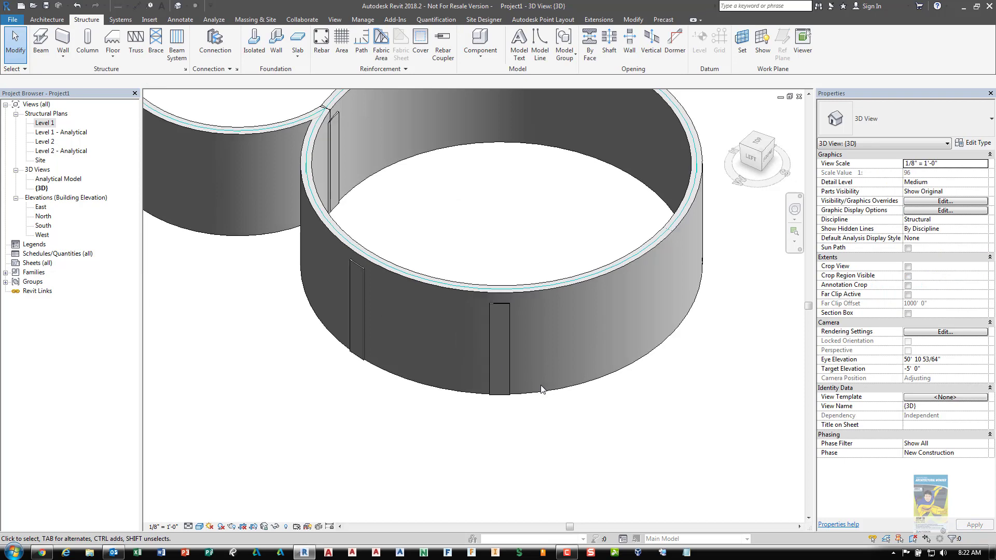
pyautogui.scroll(2, 508, 360)
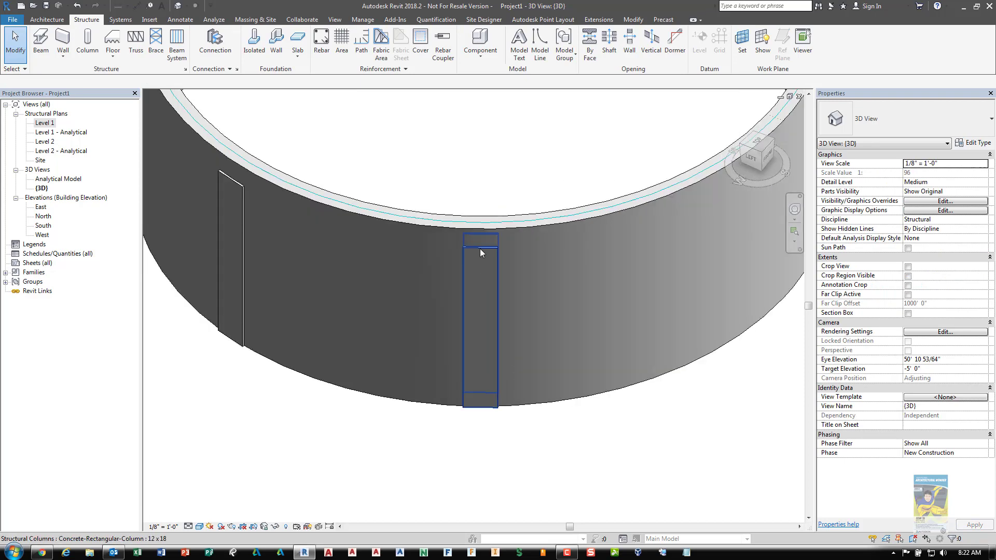
pyautogui.scroll(-3, 488, 289)
pyautogui.scroll(4, 490, 290)
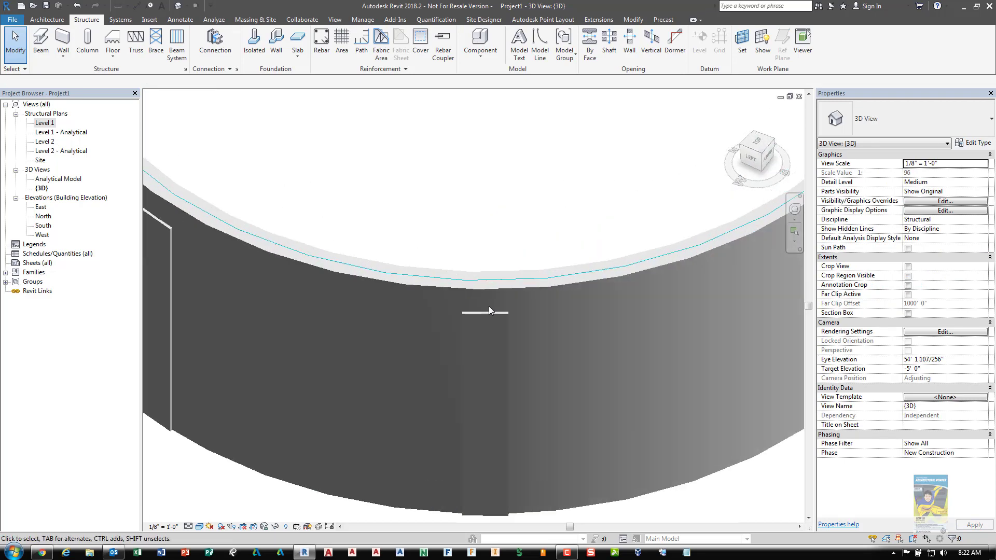
pyautogui.moveTo(488, 306); pyautogui.dragTo(487, 234, button='middle')
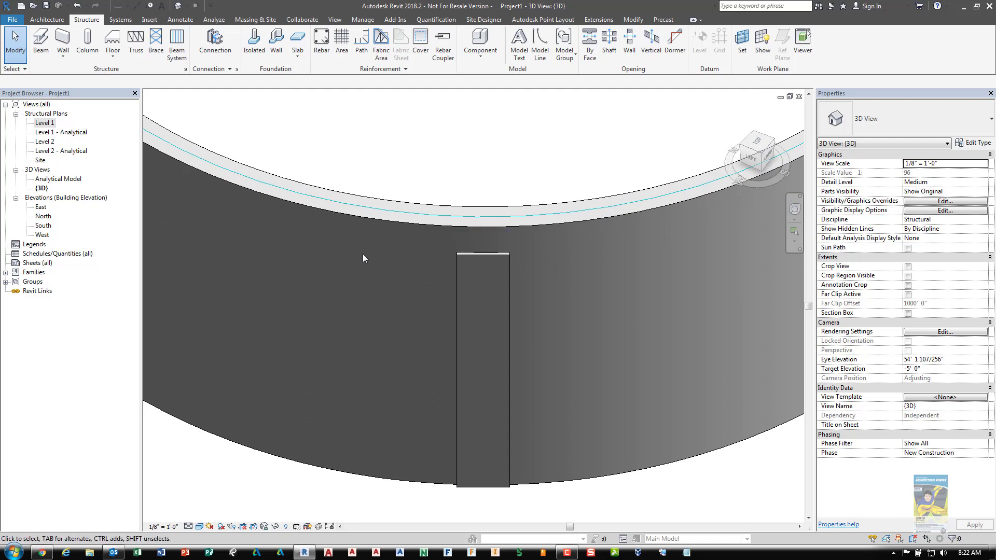
pyautogui.click(493, 256)
pyautogui.moveTo(532, 251); pyautogui.dragTo(514, 361, button='middle')
pyautogui.scroll(4, 501, 367)
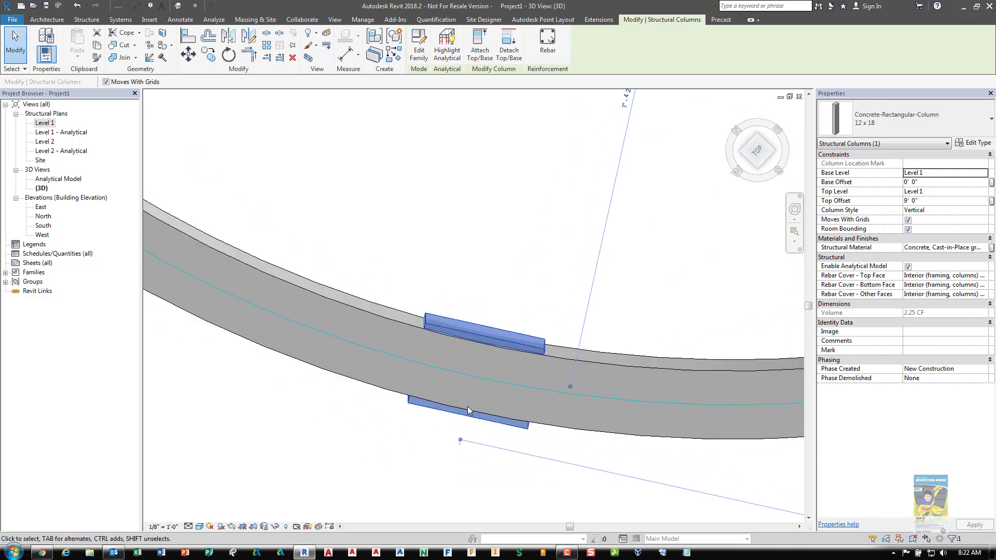
pyautogui.keyDown('shift'); pyautogui.moveTo(492, 410); pyautogui.dragTo(497, 389, button='middle'); pyautogui.keyUp('shift')
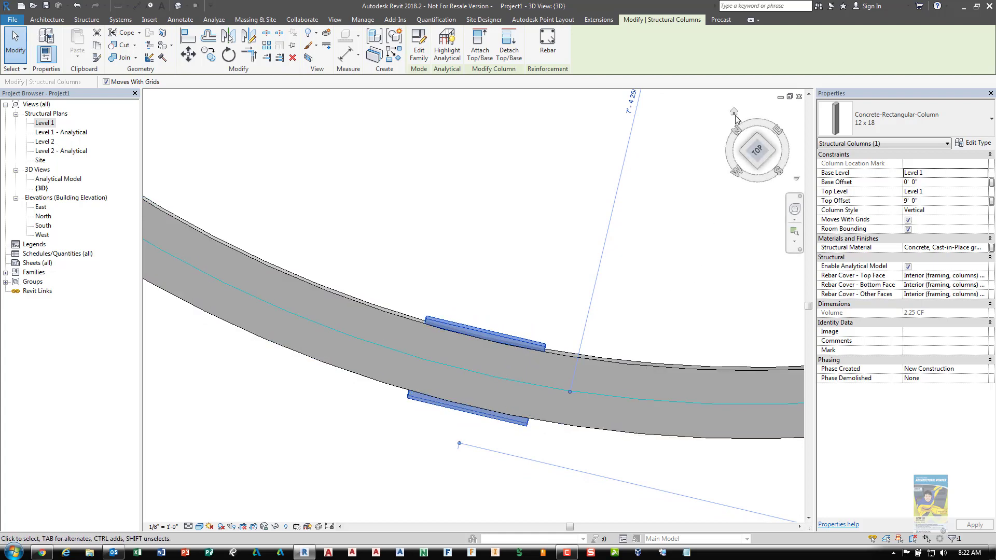
# Return to the Level 1 structural plan, clear the column selection and bring the middle wall layout into view
pyautogui.click(735, 121)
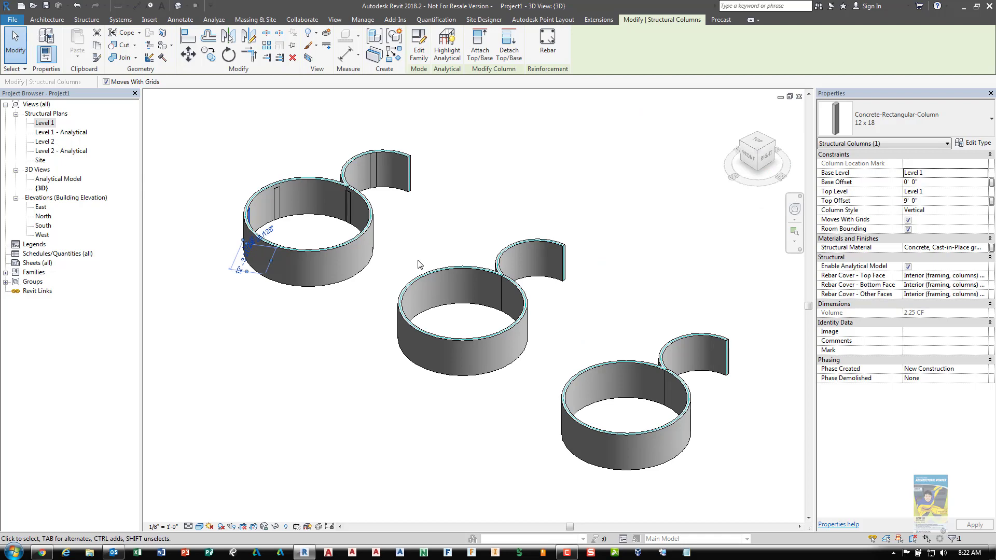
pyautogui.doubleClick(45, 123)
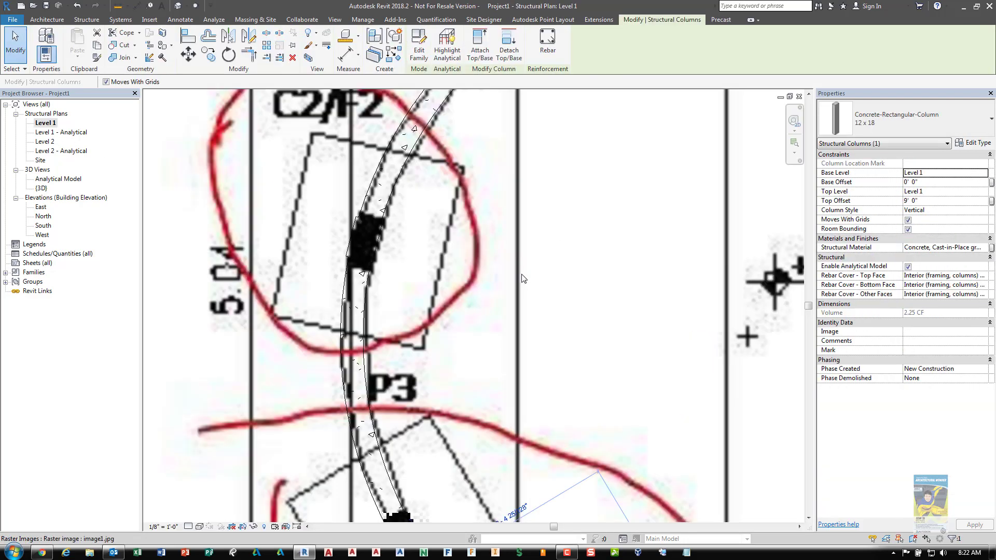
pyautogui.scroll(-5, 550, 288)
pyautogui.scroll(-3, 573, 297)
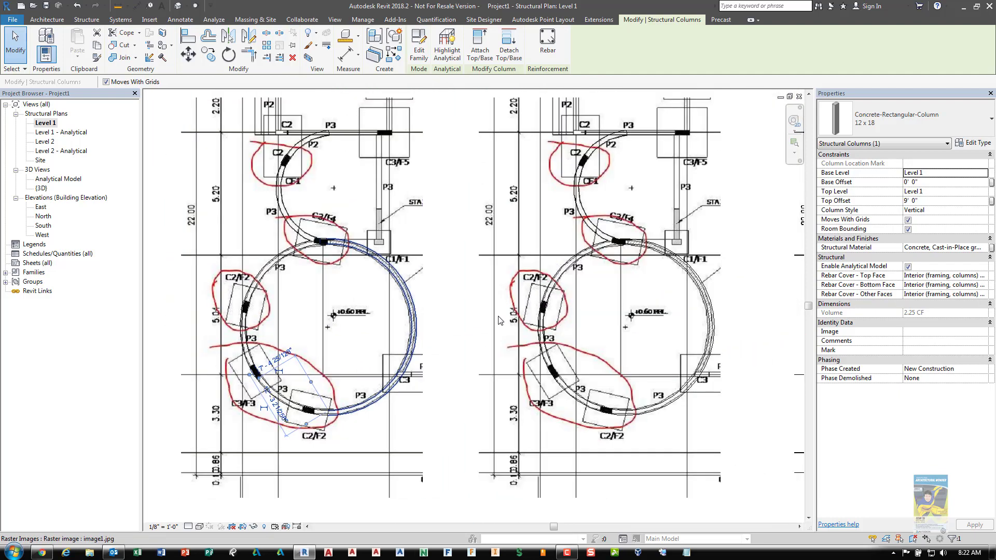
pyautogui.moveTo(573, 297)
pyautogui.mouseDown(button='middle')
pyautogui.moveTo(494, 319)
pyautogui.moveTo(574, 296)
pyautogui.mouseUp(button='middle')
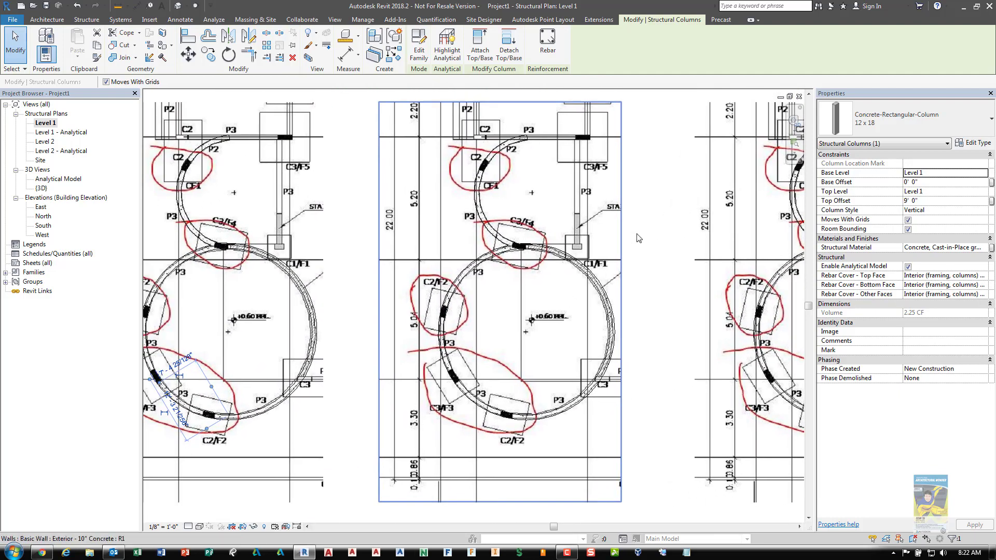
pyautogui.click(645, 180)
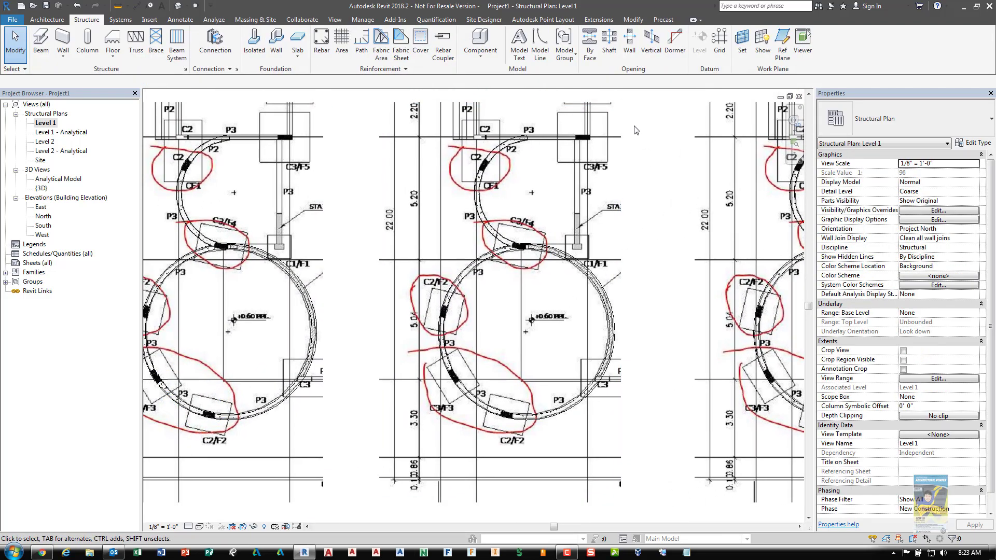
pyautogui.moveTo(644, 168); pyautogui.dragTo(606, 170, button='middle')
# Temporarily hide the middle plan image to view its curved walls alone, and restore the image
pyautogui.click(595, 144)
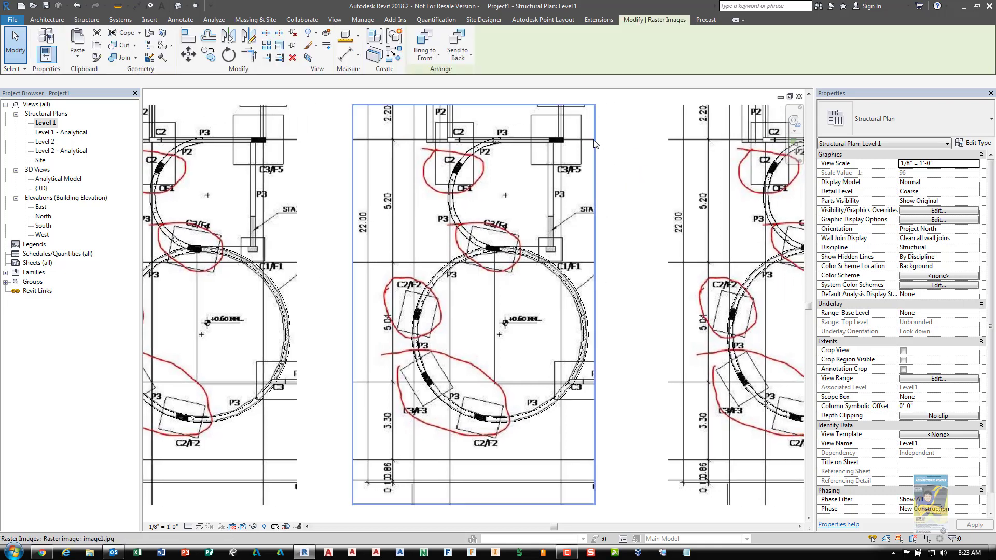
pyautogui.press('h')
pyautogui.press('h')
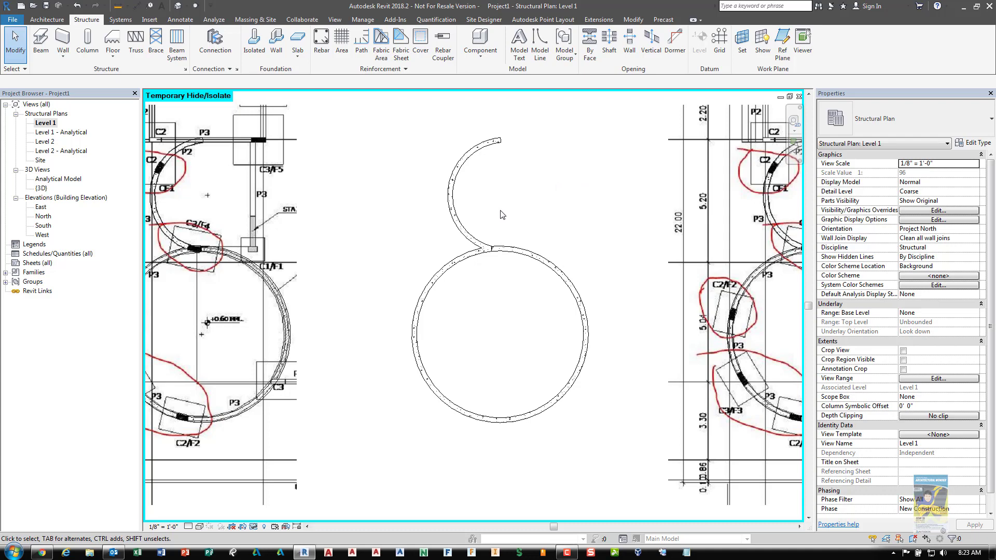
pyautogui.click(254, 527)
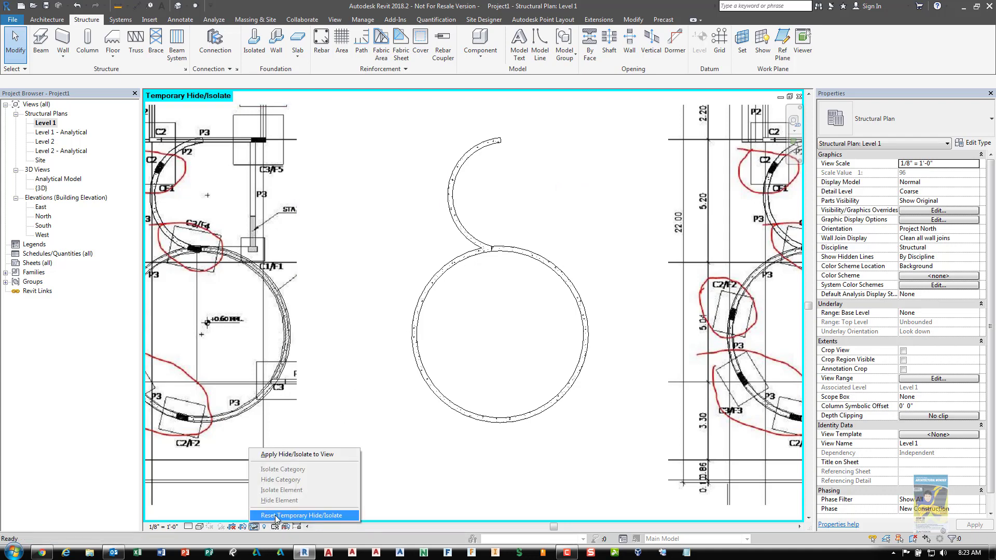
pyautogui.click(283, 516)
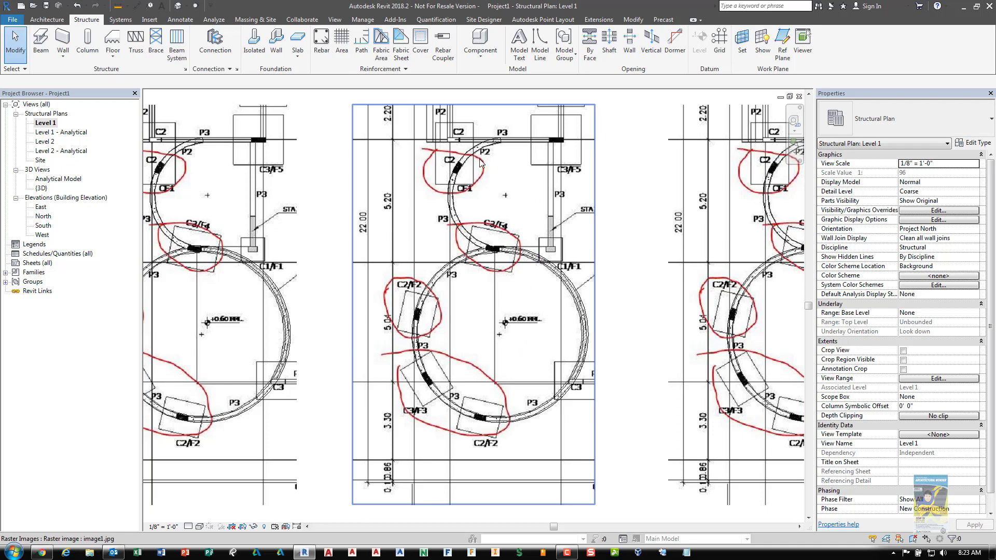
# Create an in-place model in the Structural Columns category named "Curved Concrete Column" for the C2 column in the middle half-round wall
pyautogui.scroll(8, 480, 163)
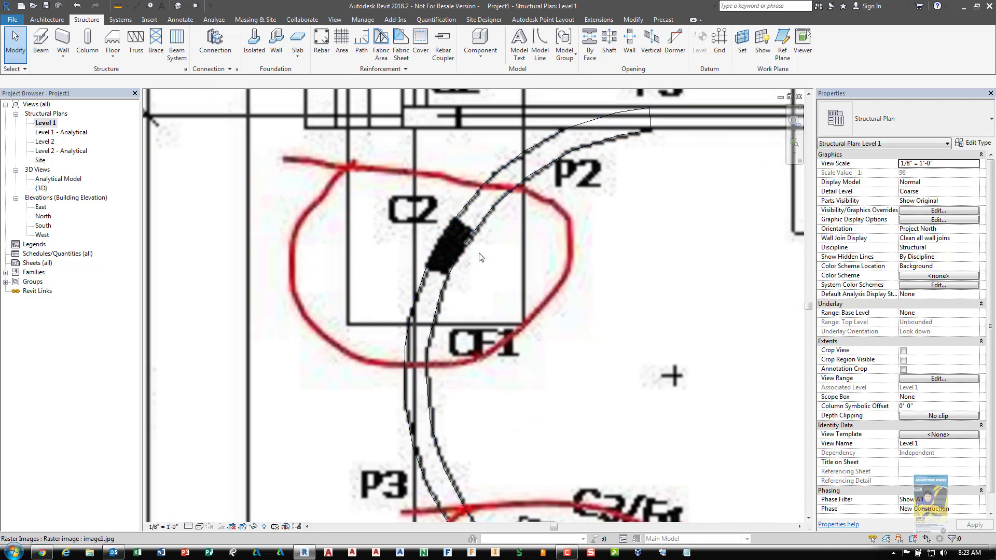
pyautogui.moveTo(481, 257); pyautogui.dragTo(458, 275, button='middle')
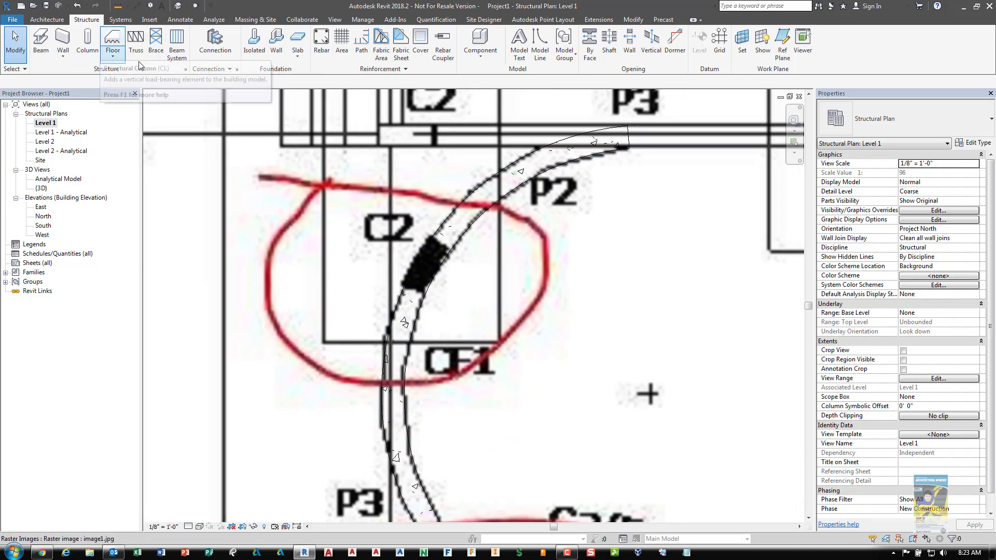
pyautogui.click(490, 63)
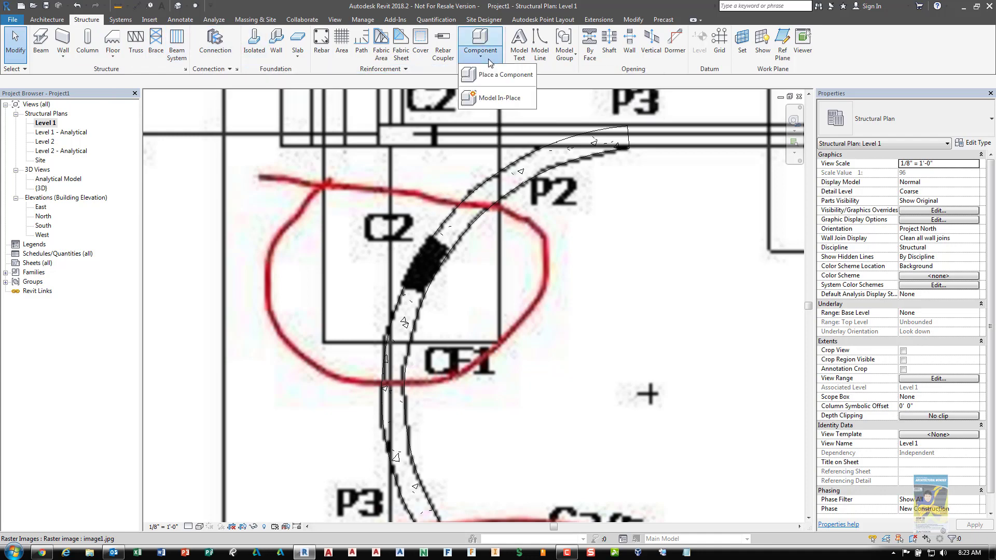
pyautogui.click(493, 99)
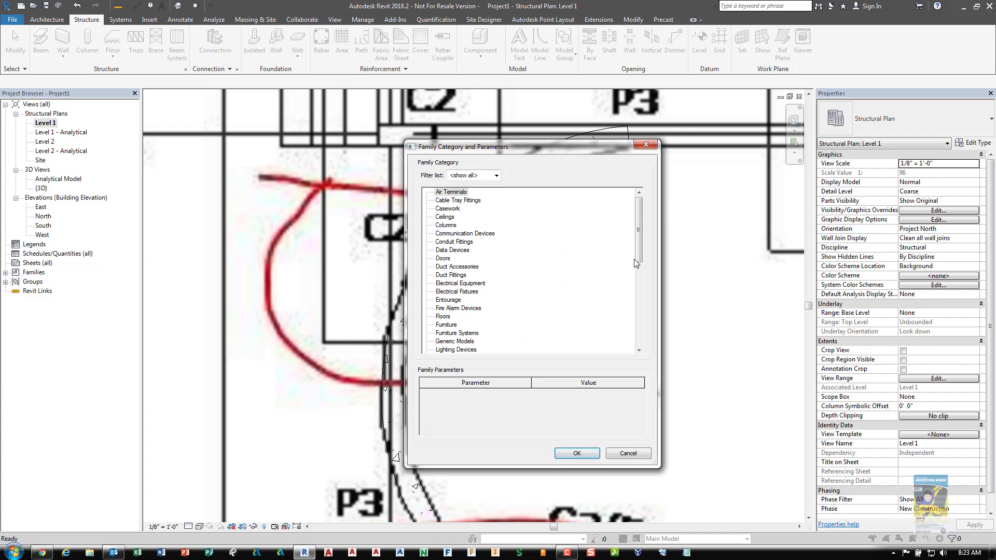
pyautogui.moveTo(639, 234); pyautogui.dragTo(642, 322)
pyautogui.click(459, 283)
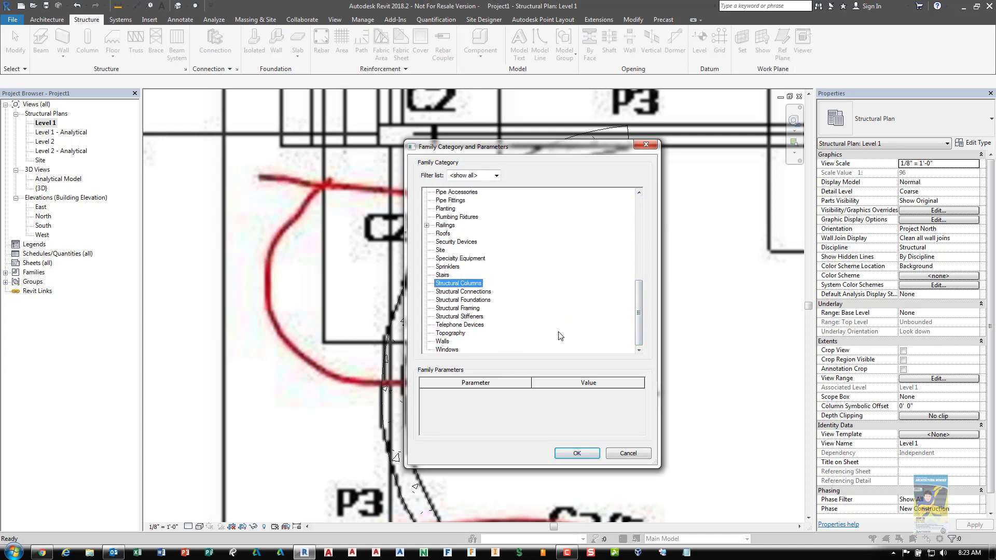
pyautogui.click(566, 453)
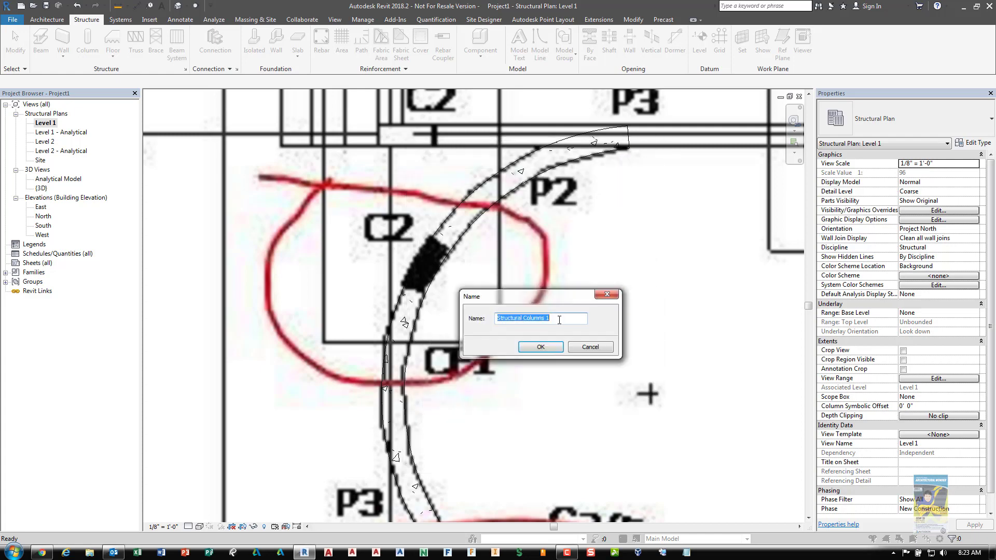
pyautogui.write('Curved Concrete Column')
pyautogui.click(541, 348)
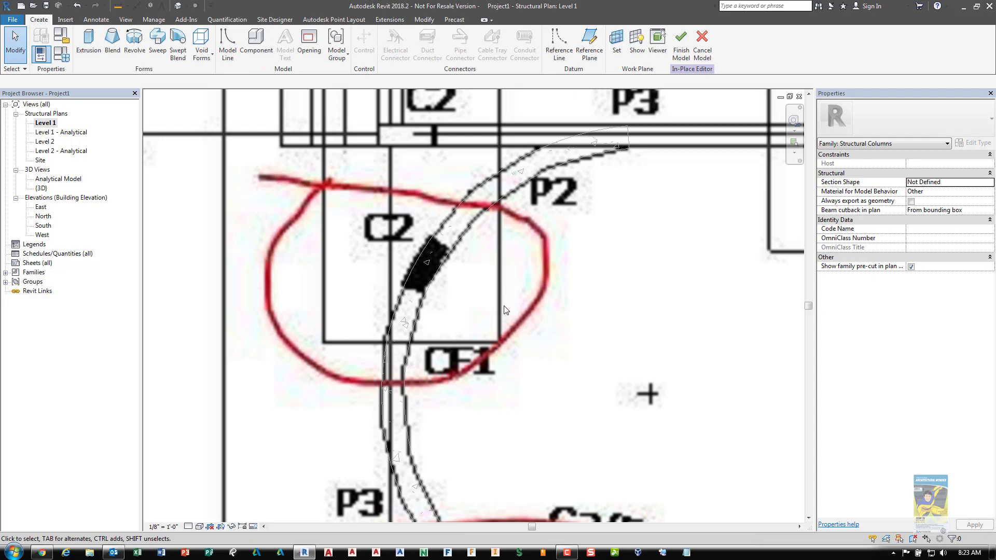
# Start an Extrusion sketch and pick both curved faces of the half-round wall at C2 as sketch lines
pyautogui.click(94, 47)
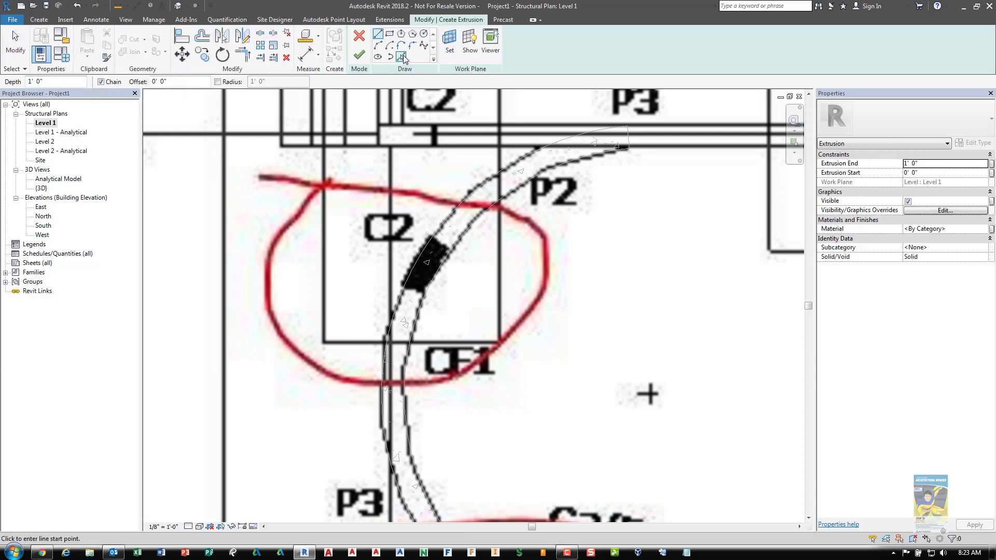
pyautogui.click(403, 57)
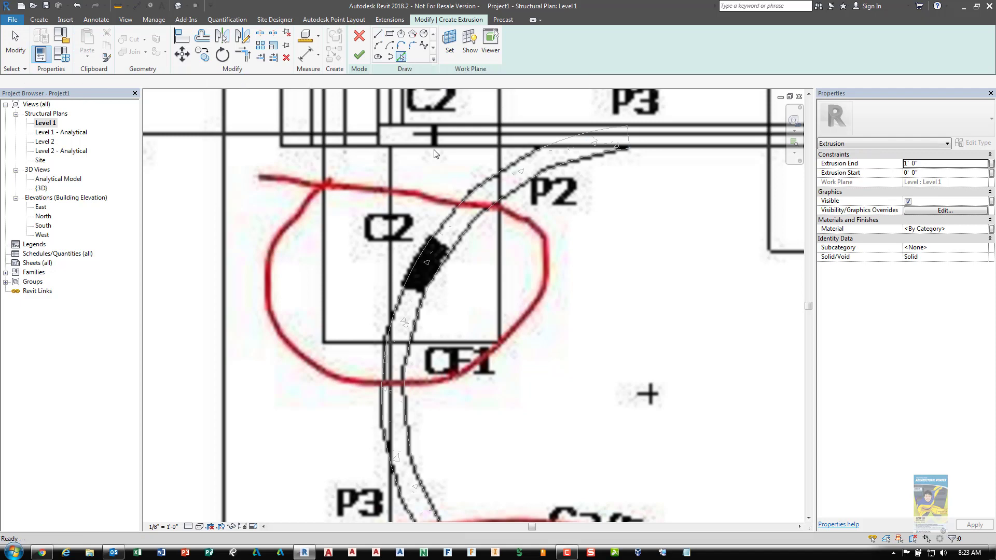
pyautogui.click(421, 262)
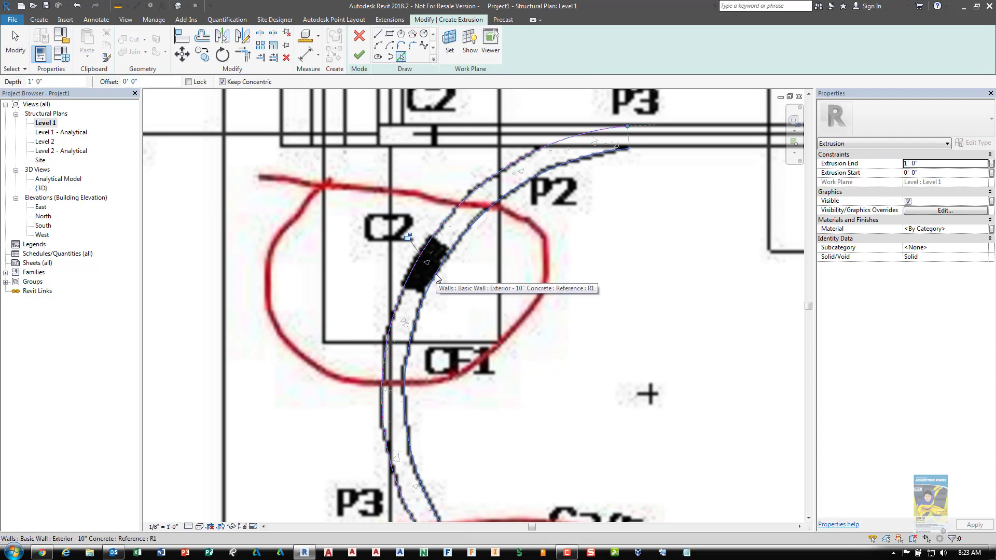
# Sketch two straight lines across the wall thickness at both ends of the black C2 column shape
pyautogui.click(378, 35)
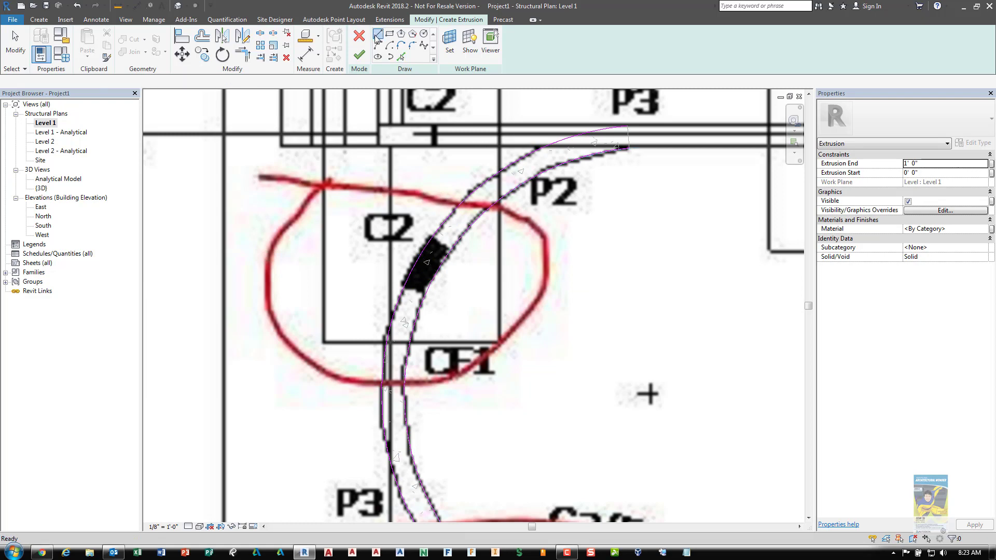
pyautogui.click(434, 234)
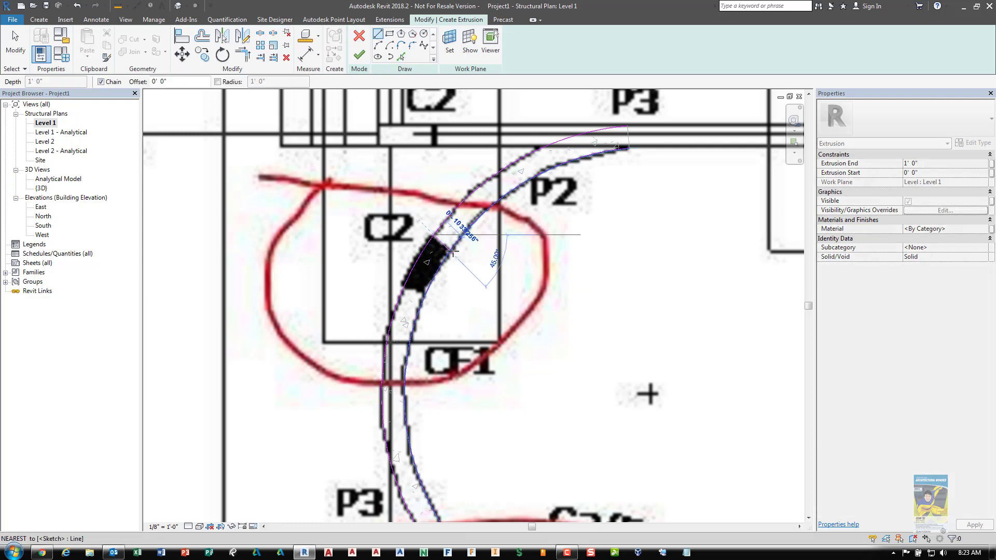
pyautogui.press('Escape')
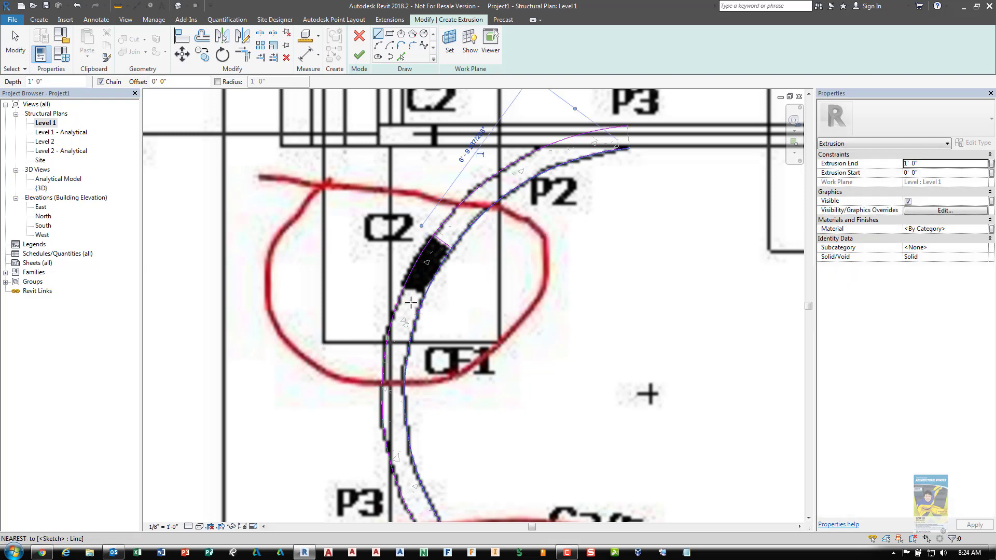
pyautogui.click(420, 291)
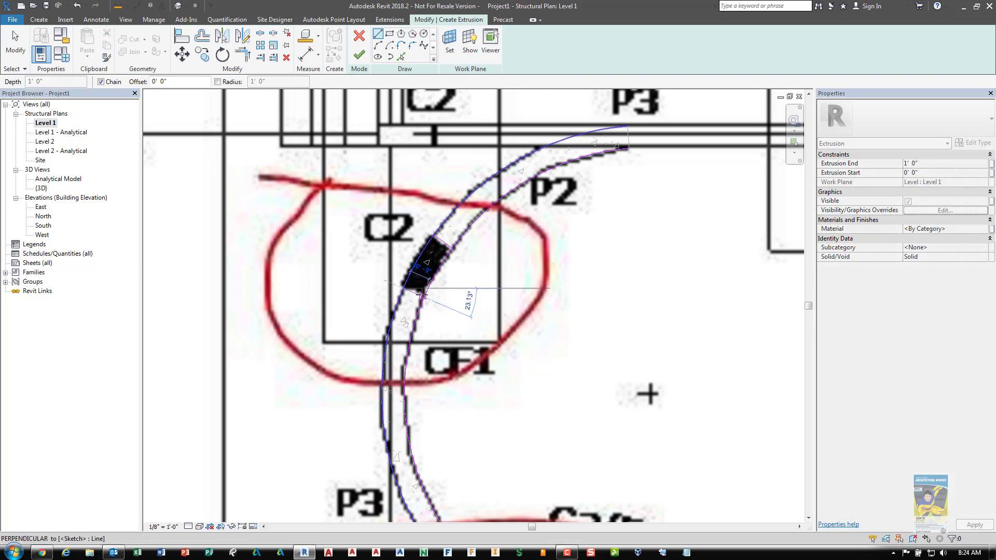
pyautogui.press('Escape')
pyautogui.press('Escape')
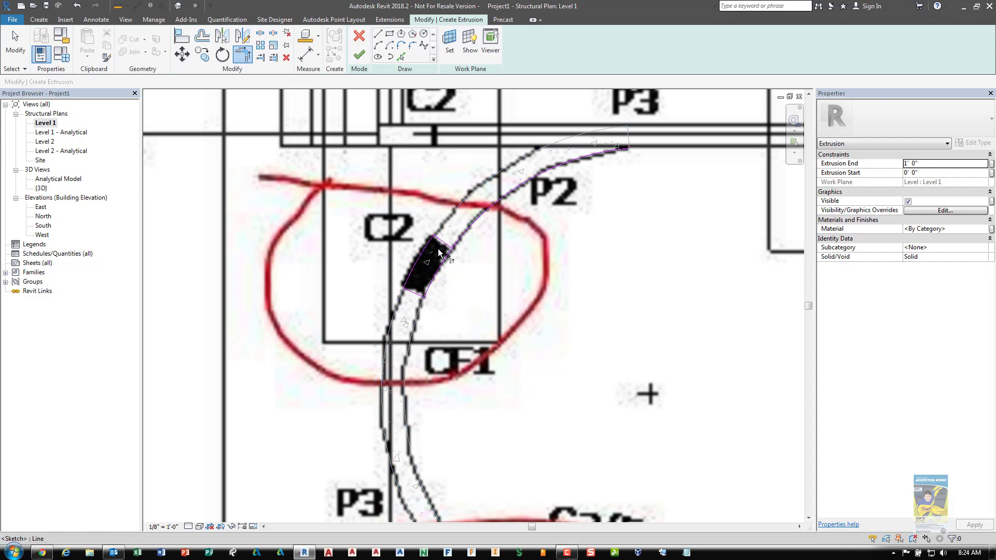
# Trim the wall arcs to the two end lines so they form a closed curved column profile
pyautogui.press('t')
pyautogui.press('r')
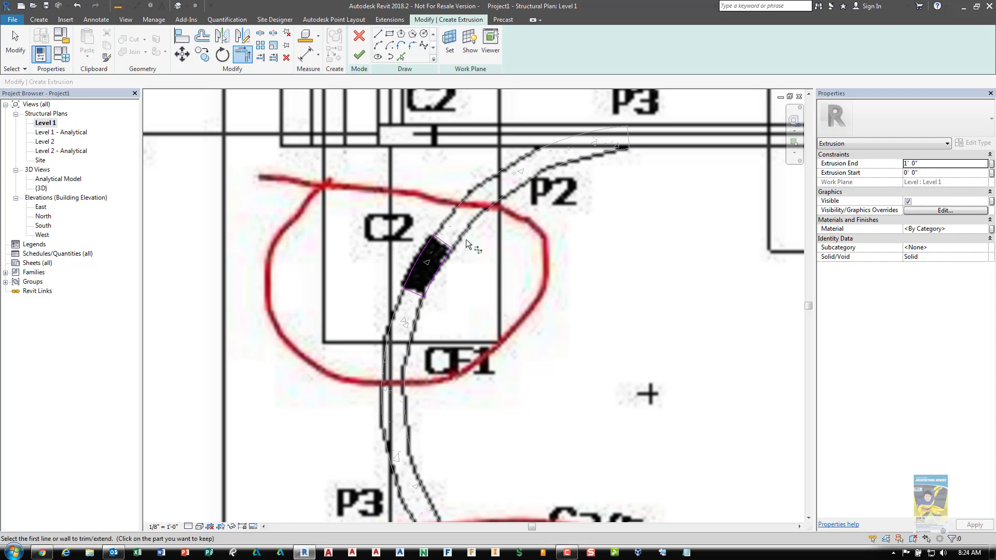
pyautogui.press('Escape')
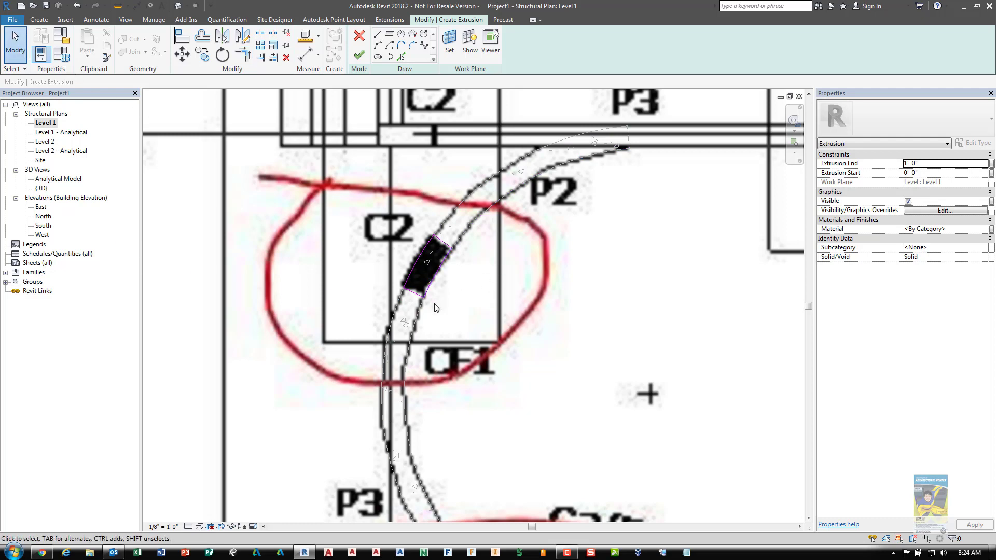
# Finish the column extrusion in the North elevation and stretch its top up to Level 2, at 10' 0"
pyautogui.scroll(-5, 434, 308)
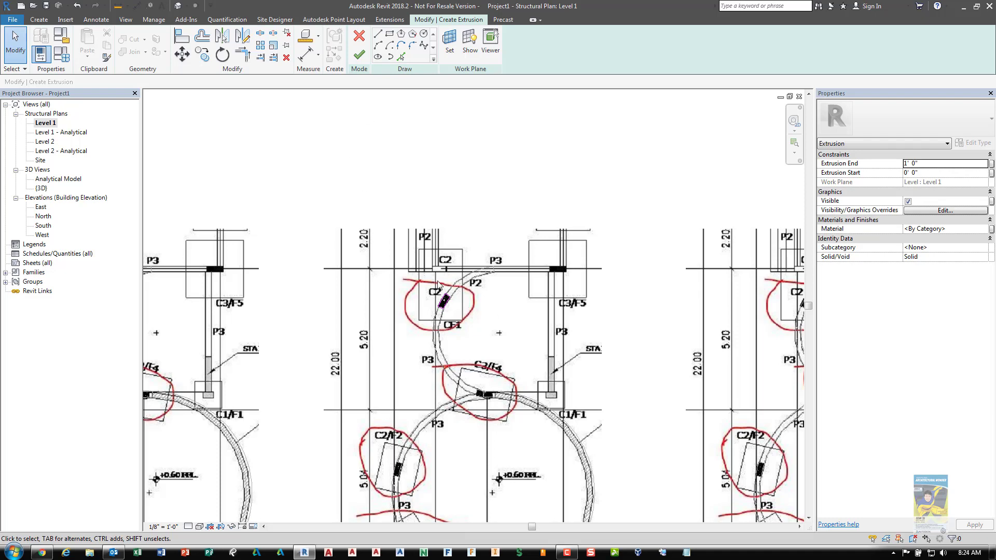
pyautogui.scroll(-4, 437, 284)
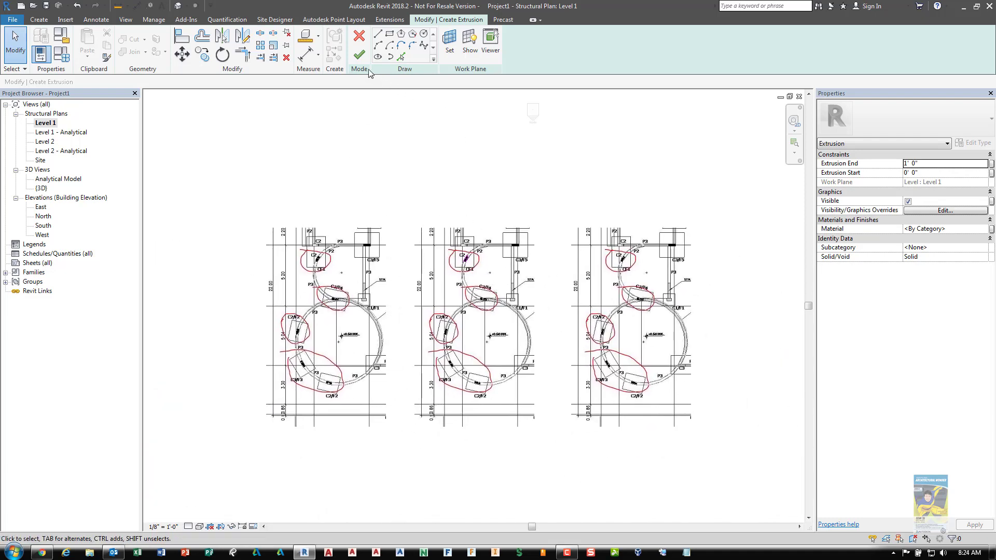
pyautogui.doubleClick(45, 217)
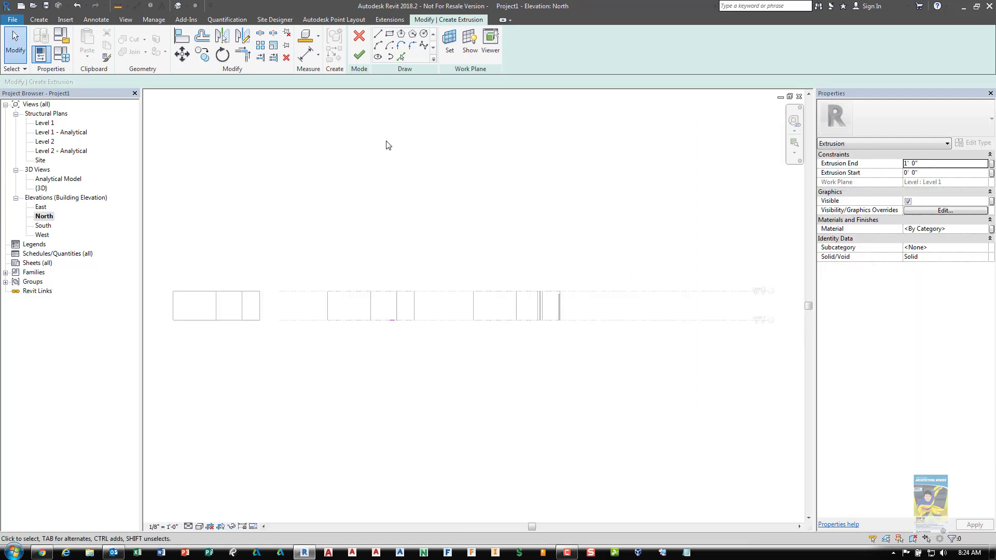
pyautogui.click(359, 54)
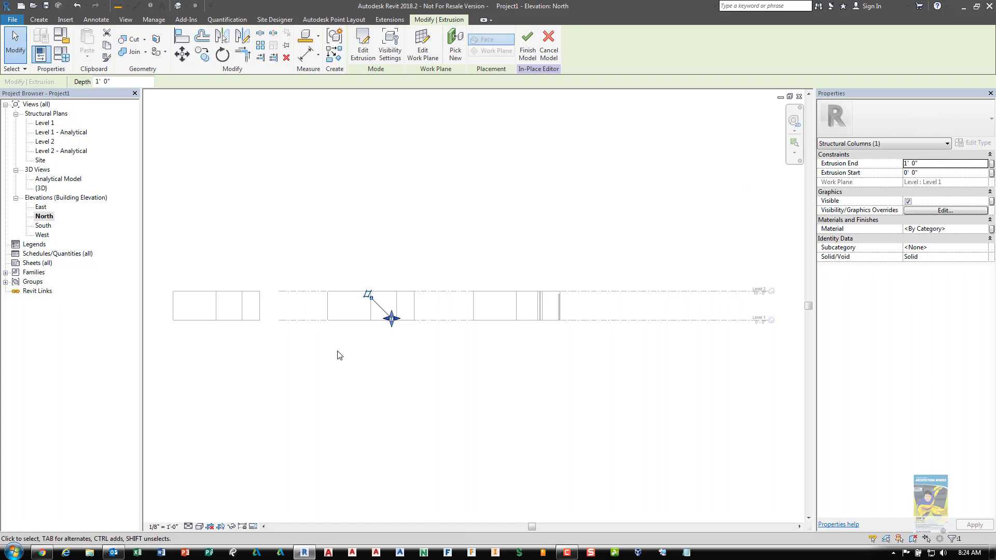
pyautogui.scroll(8, 419, 321)
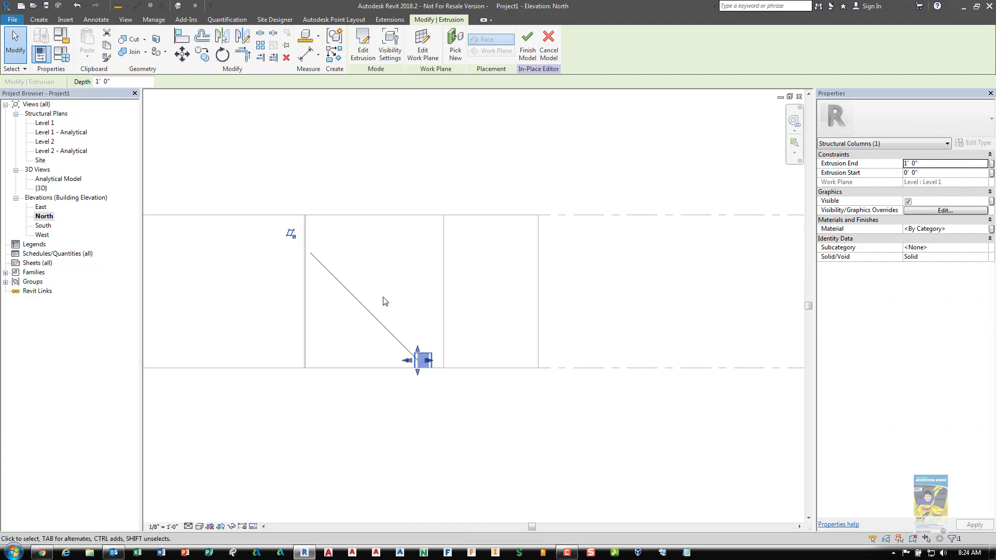
pyautogui.moveTo(427, 375); pyautogui.dragTo(418, 170)
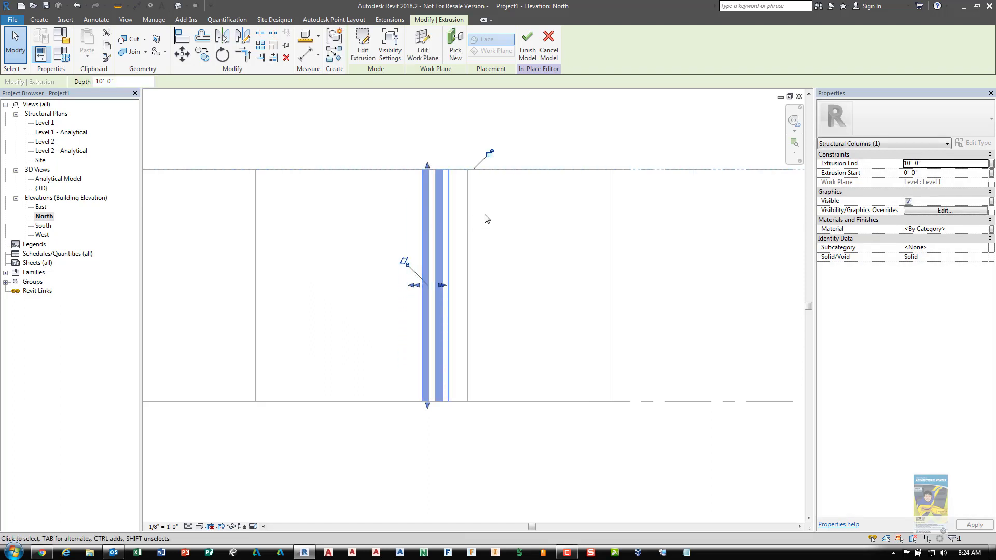
# Deselect the column extrusion and open the default 3D view
pyautogui.scroll(-2, 487, 231)
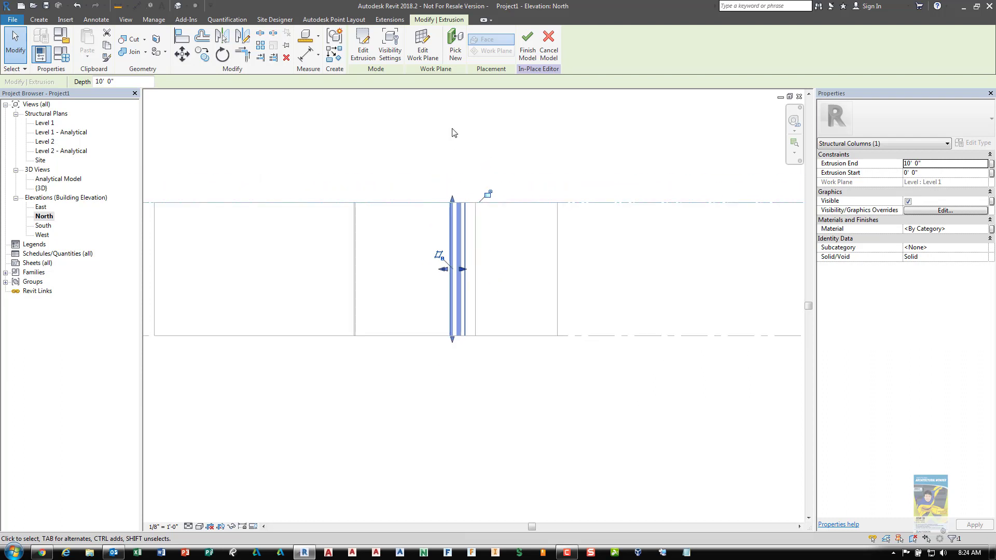
pyautogui.click(356, 145)
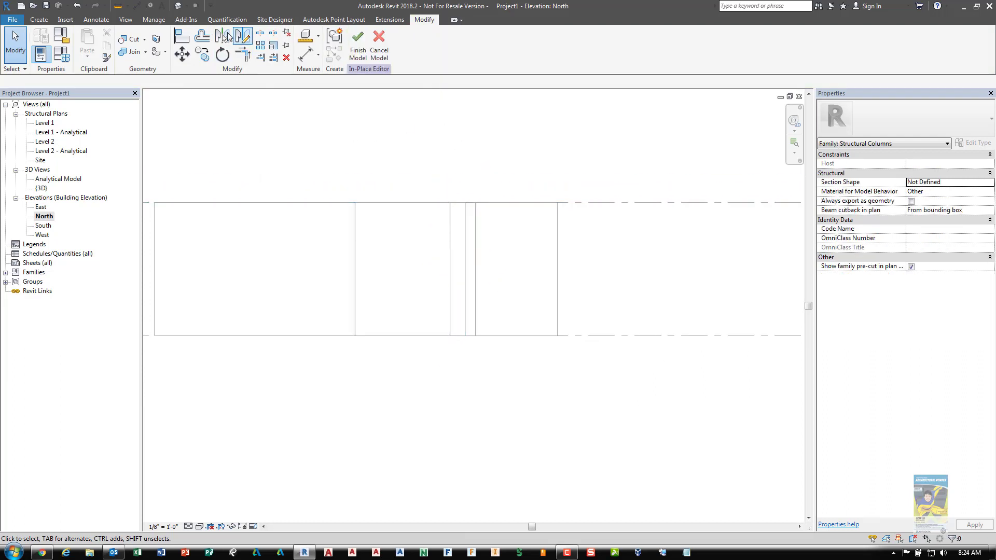
pyautogui.click(178, 6)
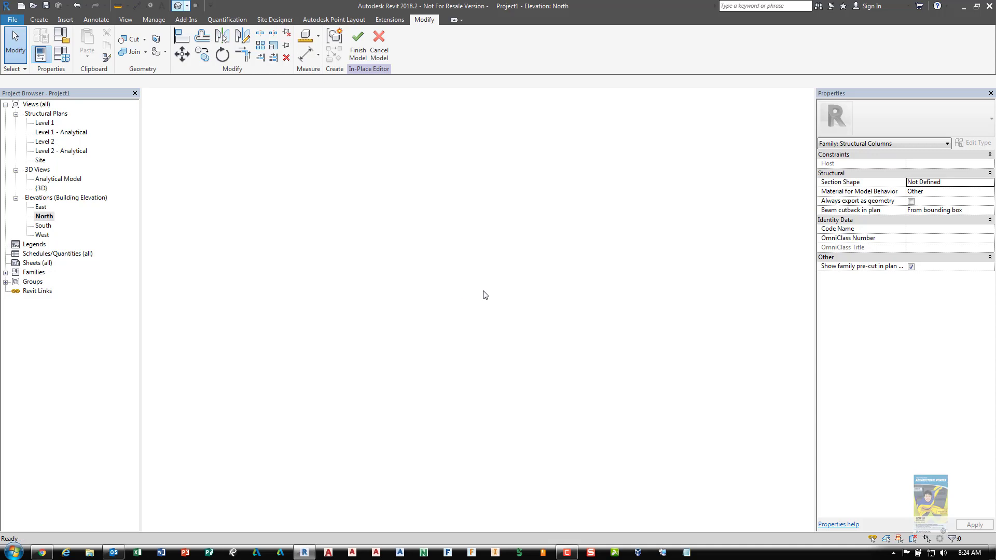
# Check the column extrusion against the curved wall in 3D and finish the in-place Curved Concrete Column model
pyautogui.keyDown('shift'); pyautogui.moveTo(429, 333); pyautogui.dragTo(521, 310, button='middle'); pyautogui.keyUp('shift')
pyautogui.scroll(3, 416, 314)
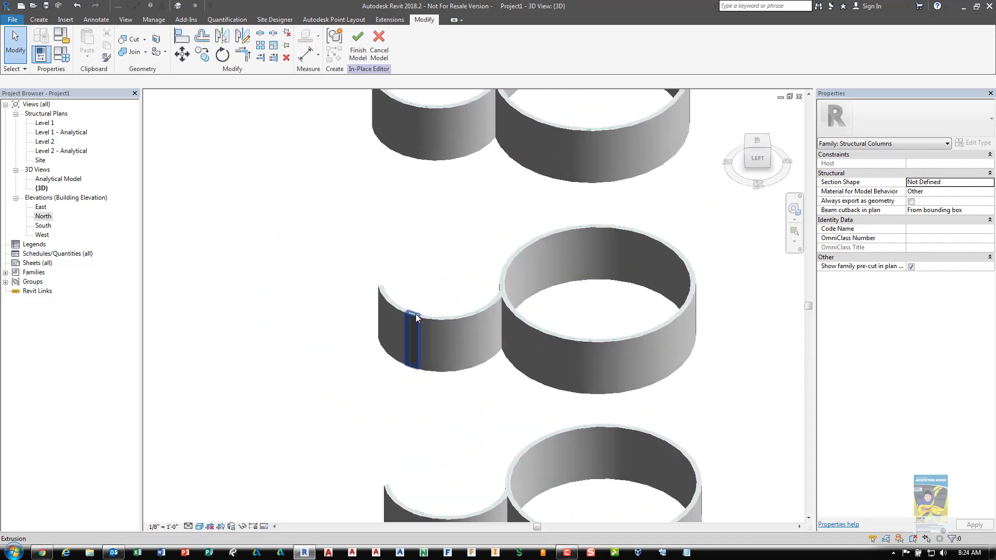
pyautogui.scroll(6, 416, 313)
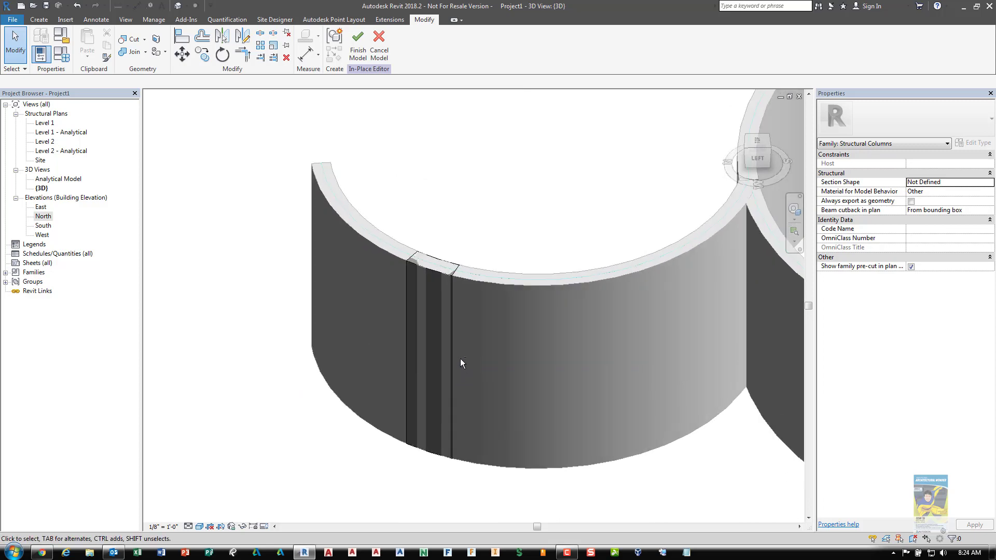
pyautogui.scroll(1, 460, 362)
pyautogui.click(358, 46)
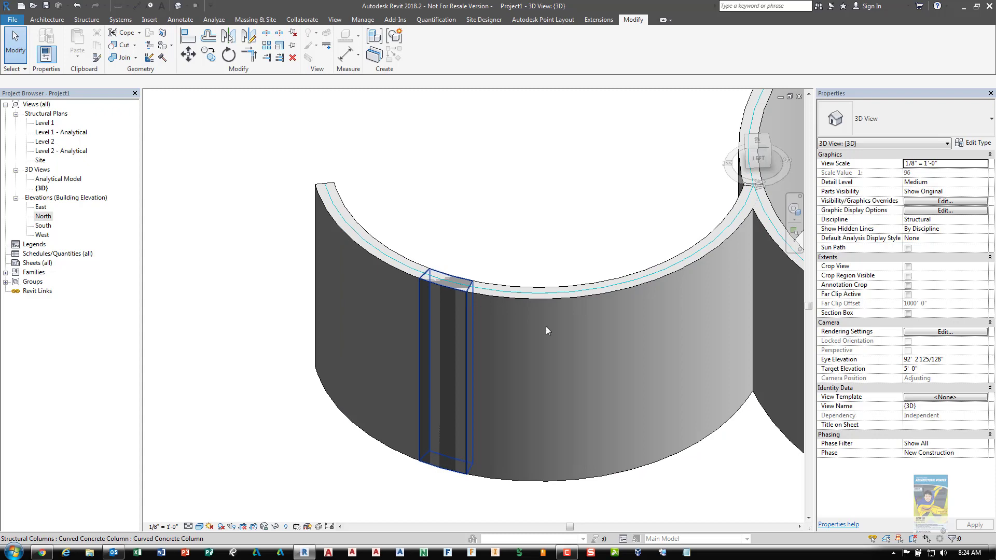
# Examine the finished curved column in 3D and compare it with the columns in the neighbouring wall sets
pyautogui.scroll(-1, 637, 306)
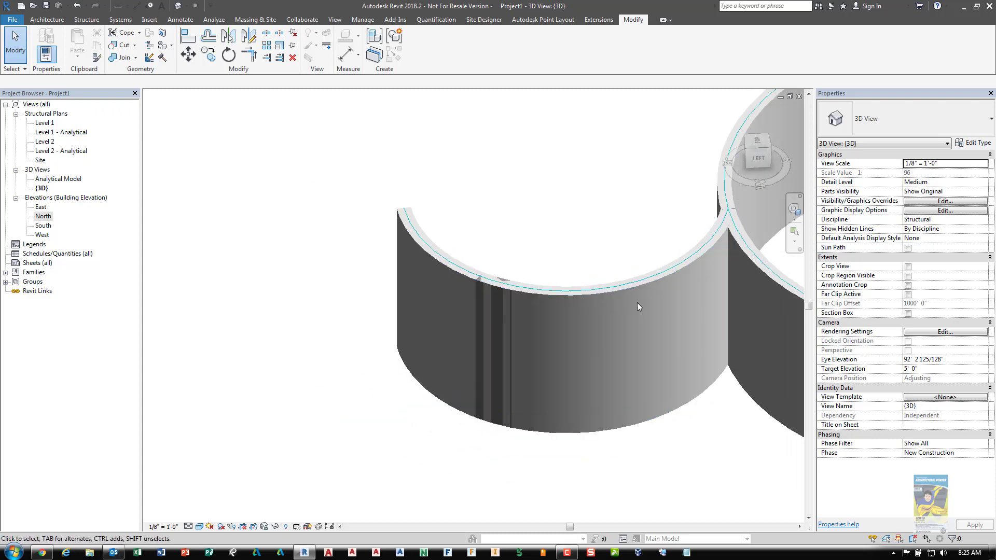
pyautogui.scroll(-2, 637, 306)
pyautogui.moveTo(645, 351); pyautogui.dragTo(450, 371, button='middle')
pyautogui.moveTo(549, 341); pyautogui.dragTo(581, 370, button='middle')
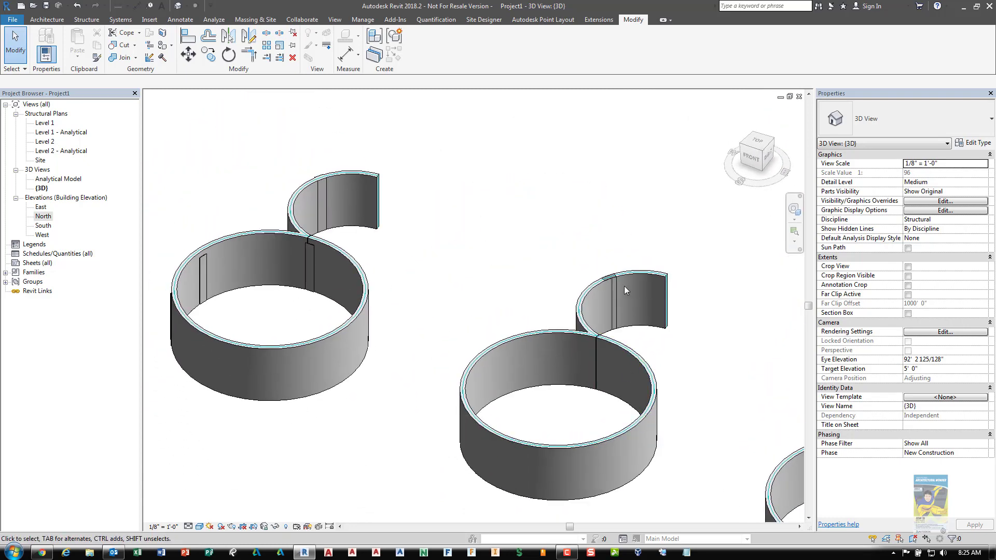
pyautogui.moveTo(664, 355); pyautogui.dragTo(635, 323, button='middle')
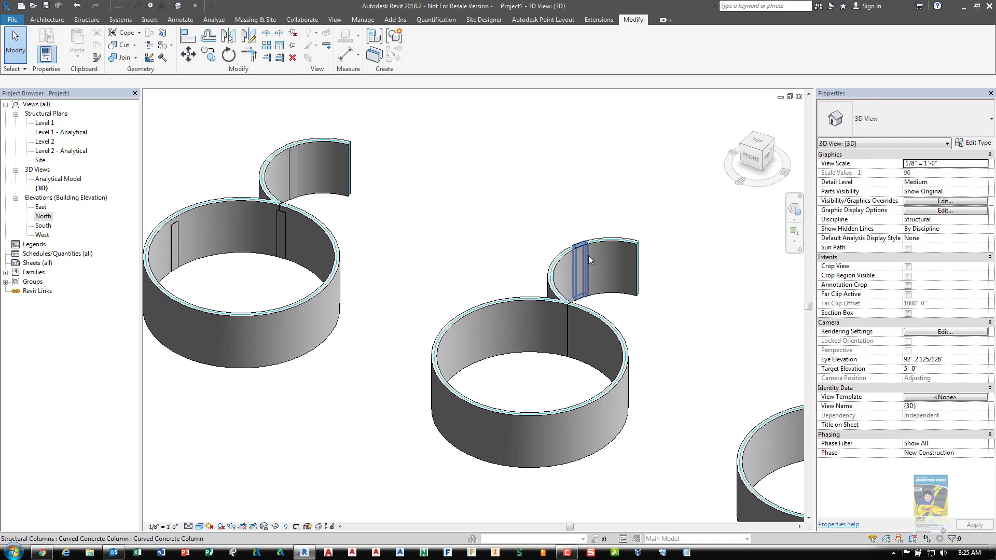
pyautogui.moveTo(653, 392); pyautogui.dragTo(490, 321, button='middle')
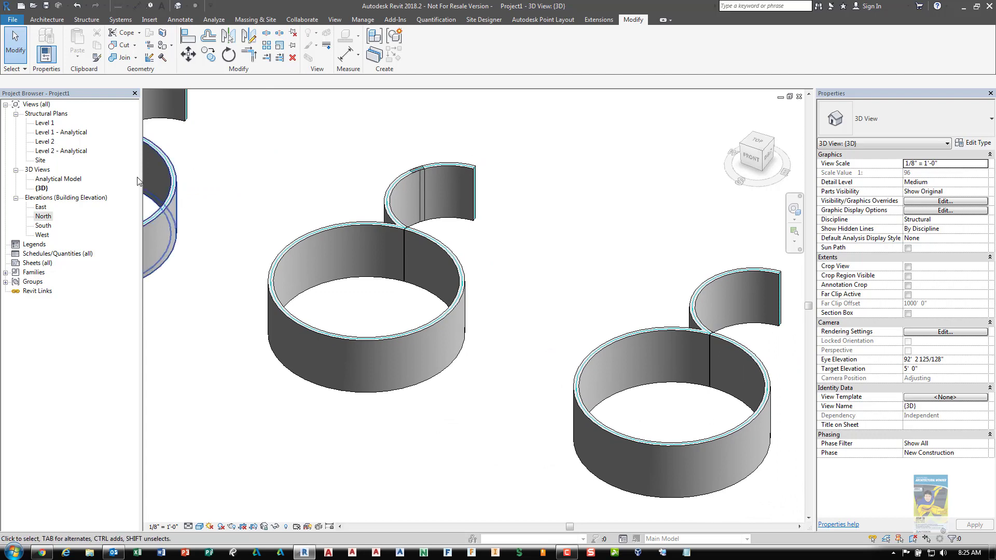
# Open the Level 1 structural plan and examine the circled column locations along the curved walls of the third plan image
pyautogui.doubleClick(45, 123)
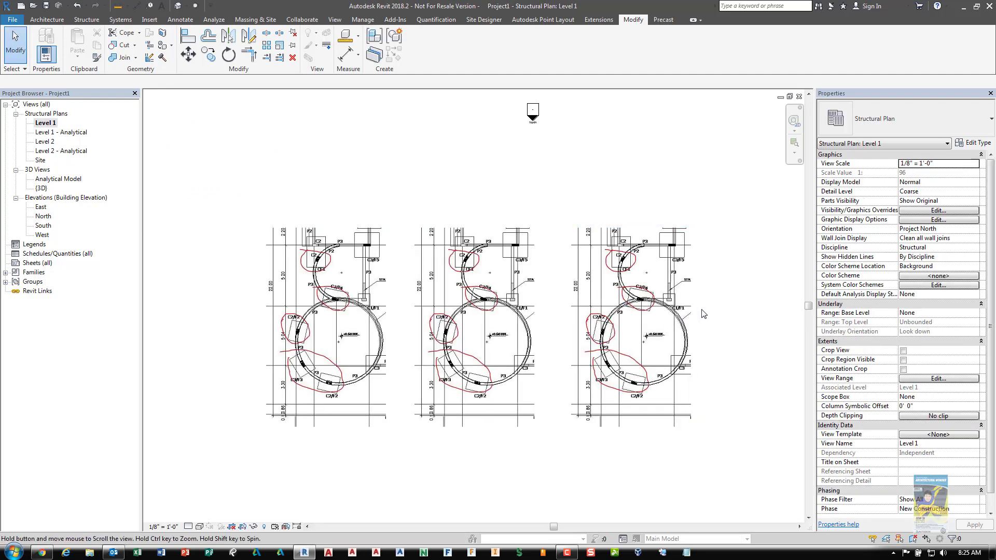
pyautogui.moveTo(702, 312); pyautogui.dragTo(573, 317, button='middle')
pyautogui.scroll(5, 482, 310)
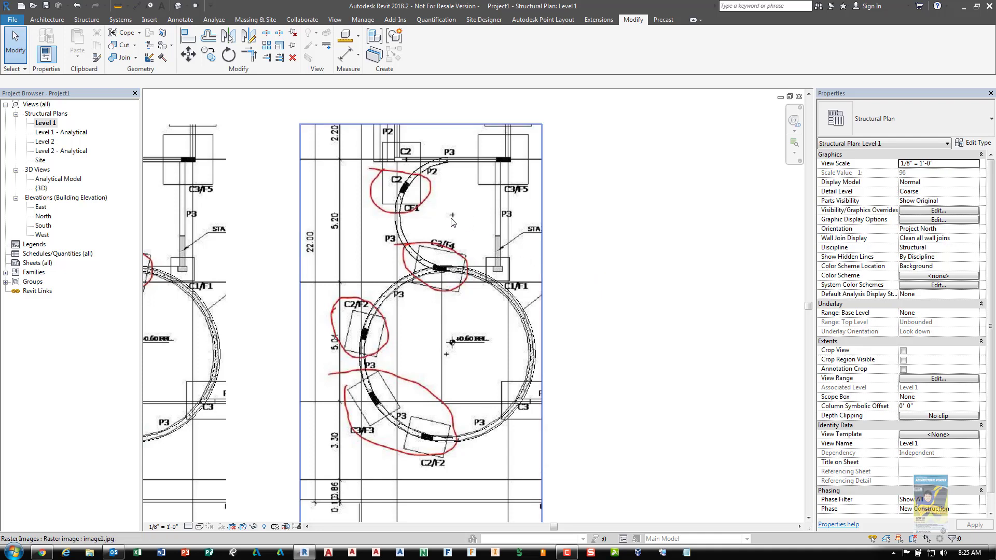
pyautogui.scroll(5, 429, 196)
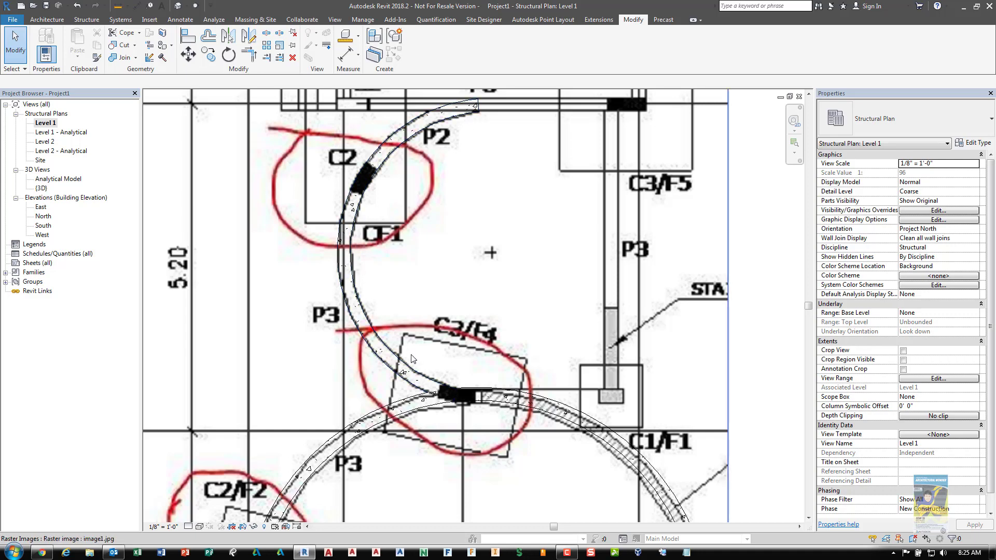
pyautogui.scroll(-1, 412, 315)
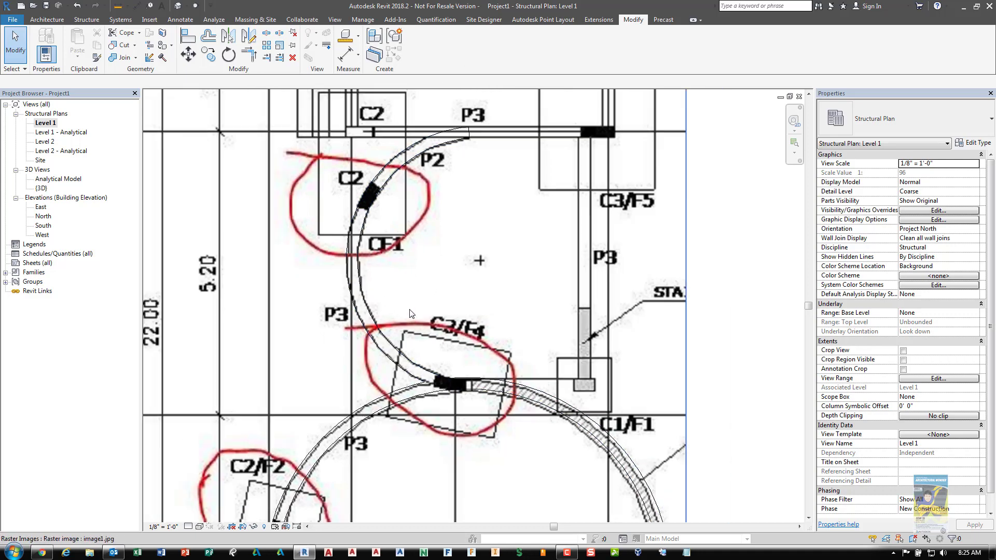
pyautogui.moveTo(508, 427)
pyautogui.mouseDown(button='middle')
pyautogui.moveTo(458, 378)
pyautogui.moveTo(495, 221)
pyautogui.mouseUp(button='middle')
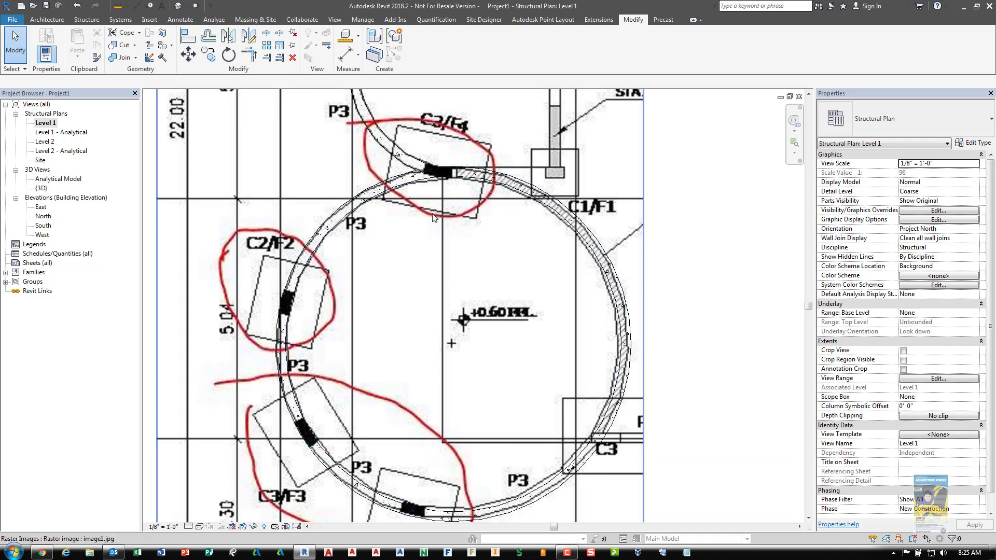
pyautogui.moveTo(435, 218); pyautogui.dragTo(415, 415, button='middle')
pyautogui.scroll(1, 408, 208)
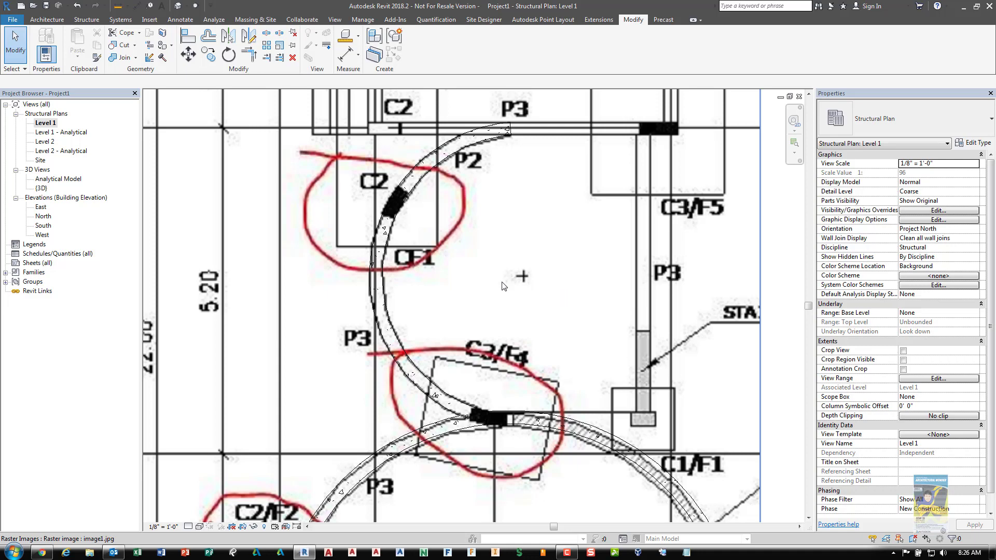
pyautogui.scroll(-5, 507, 291)
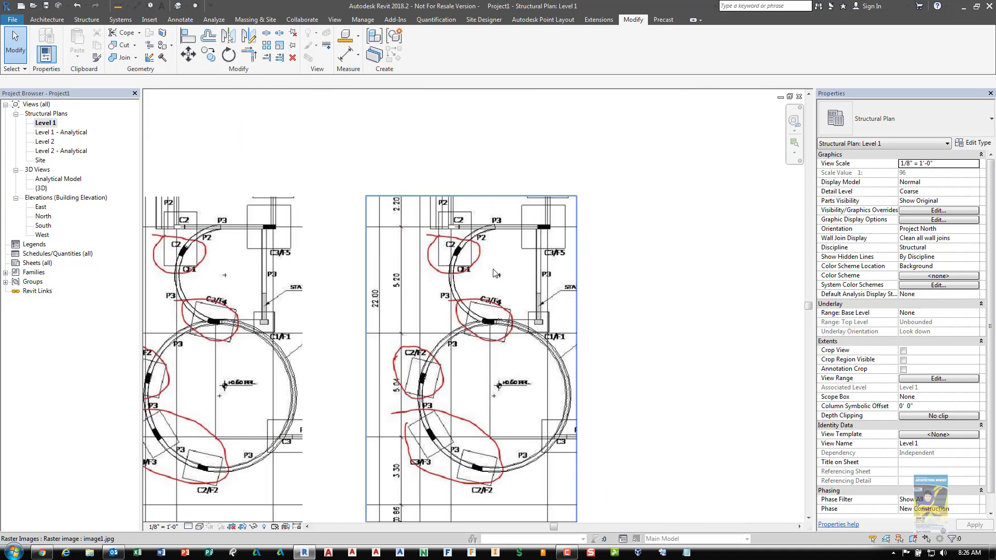
pyautogui.middleClick(560, 262)
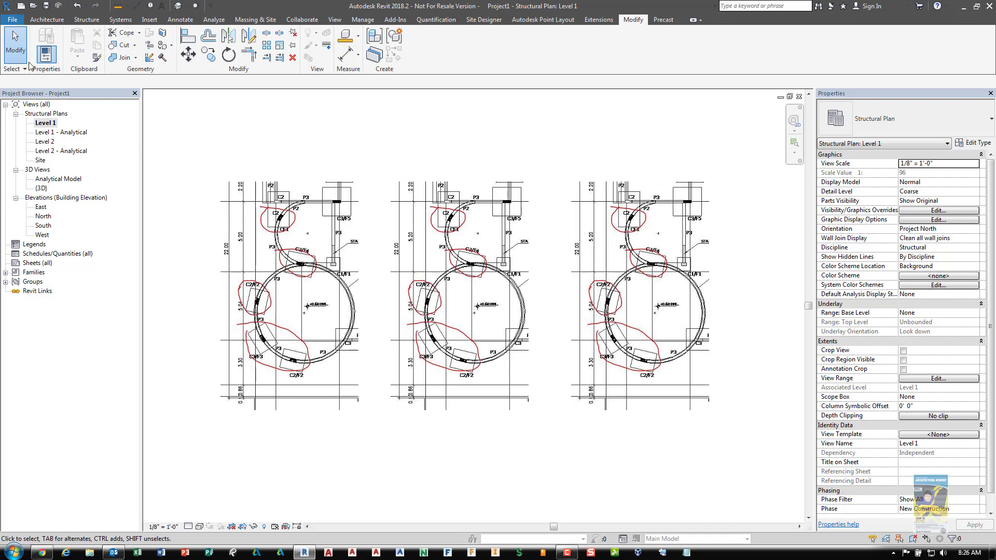
# Create a new family from the Structural Column.rft template
pyautogui.click(8, 20)
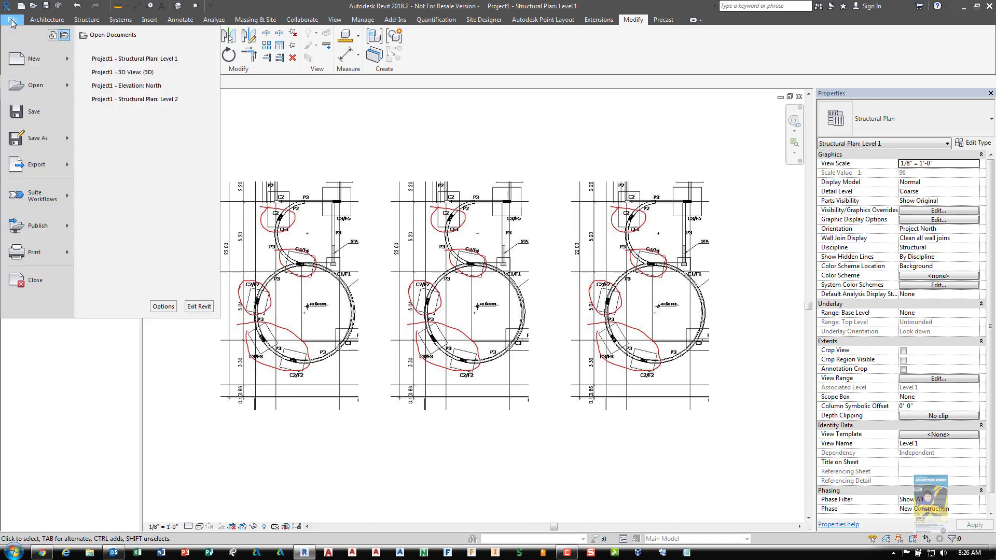
pyautogui.click(12, 22)
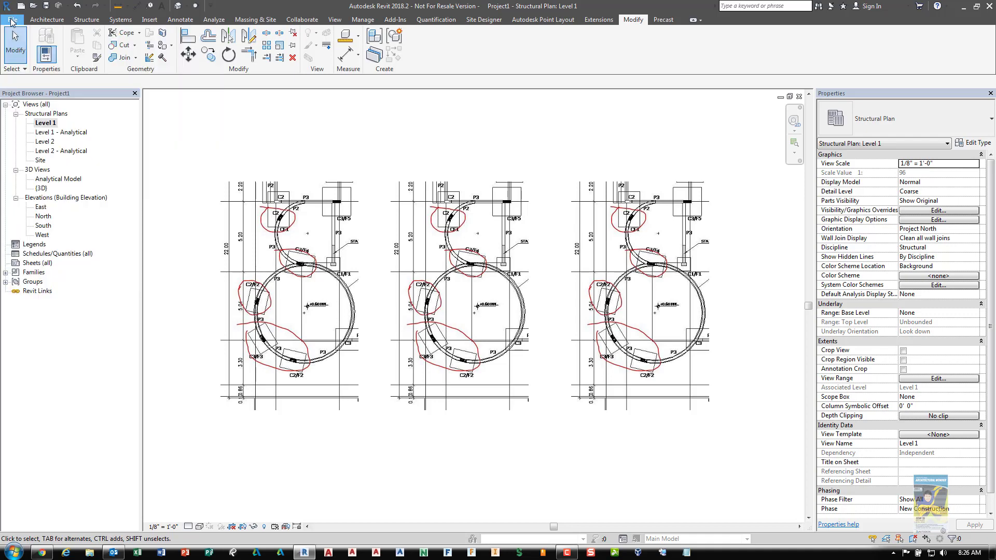
pyautogui.click(11, 19)
pyautogui.moveTo(70, 60)
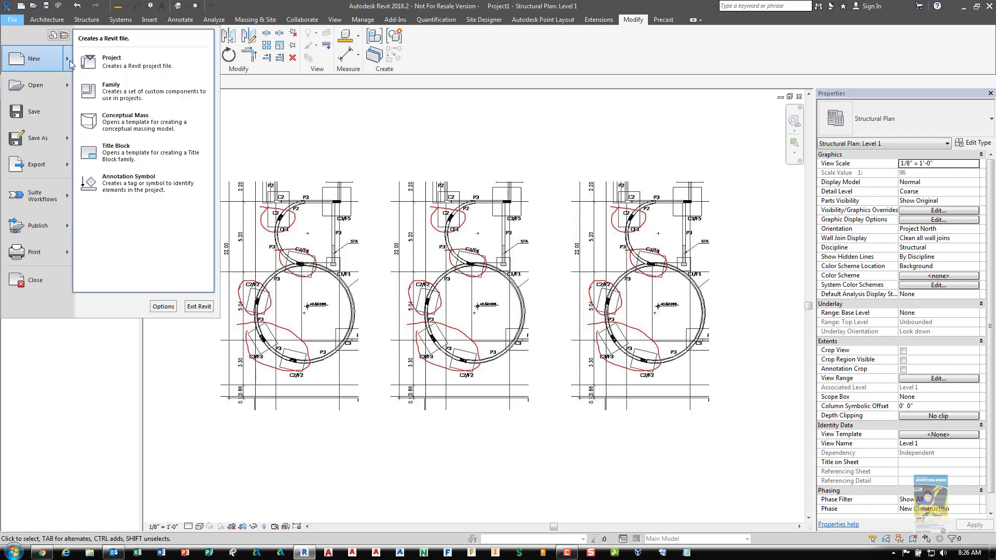
pyautogui.click(124, 84)
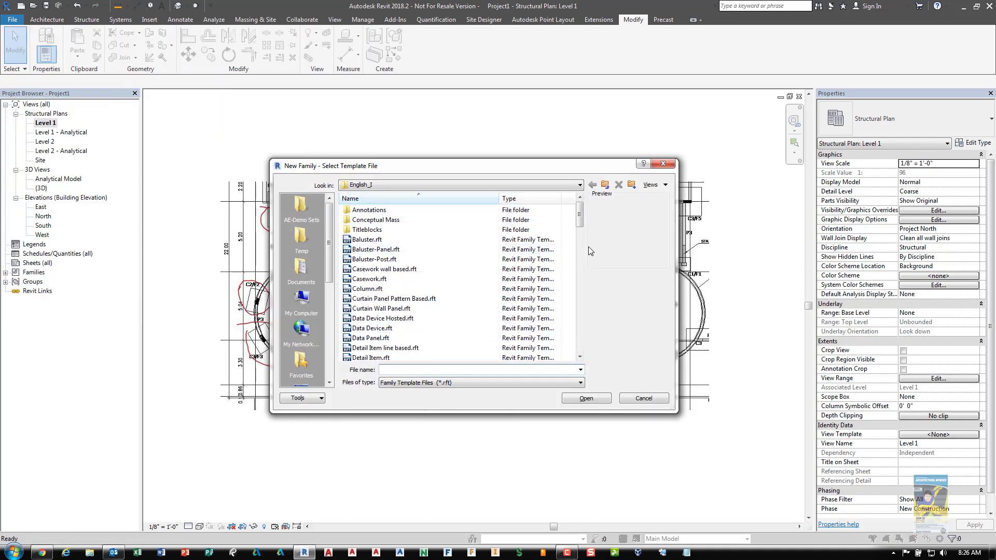
pyautogui.moveTo(581, 219); pyautogui.dragTo(584, 340)
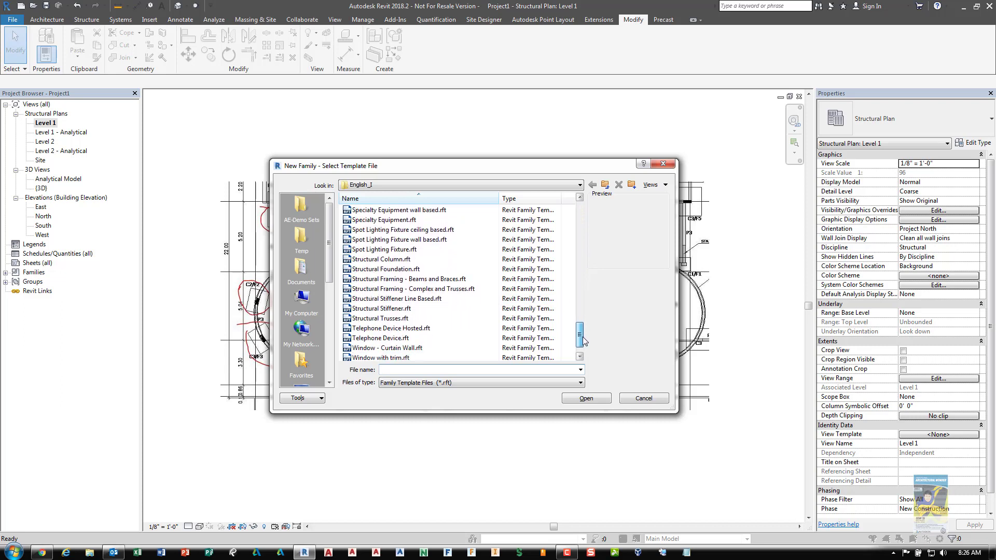
pyautogui.click(398, 261)
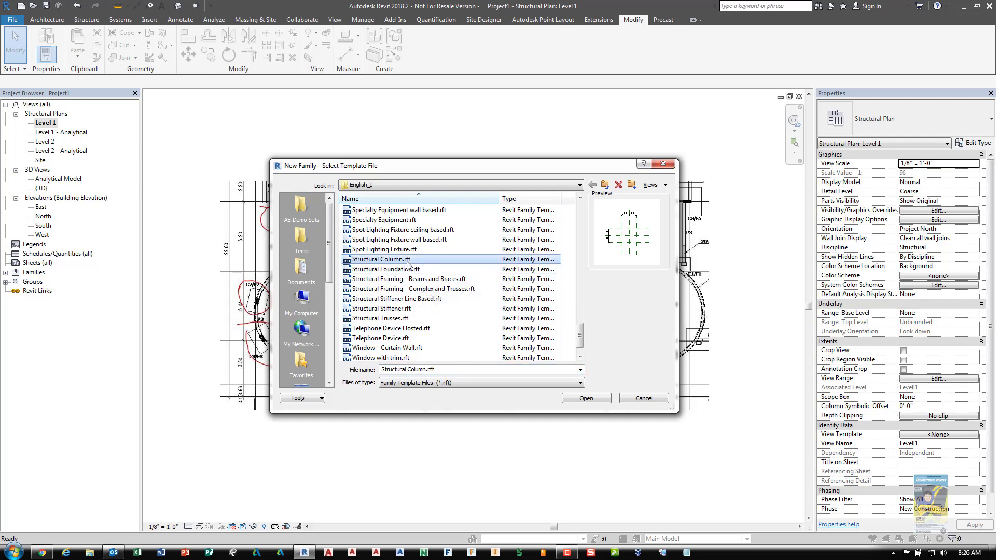
pyautogui.click(588, 398)
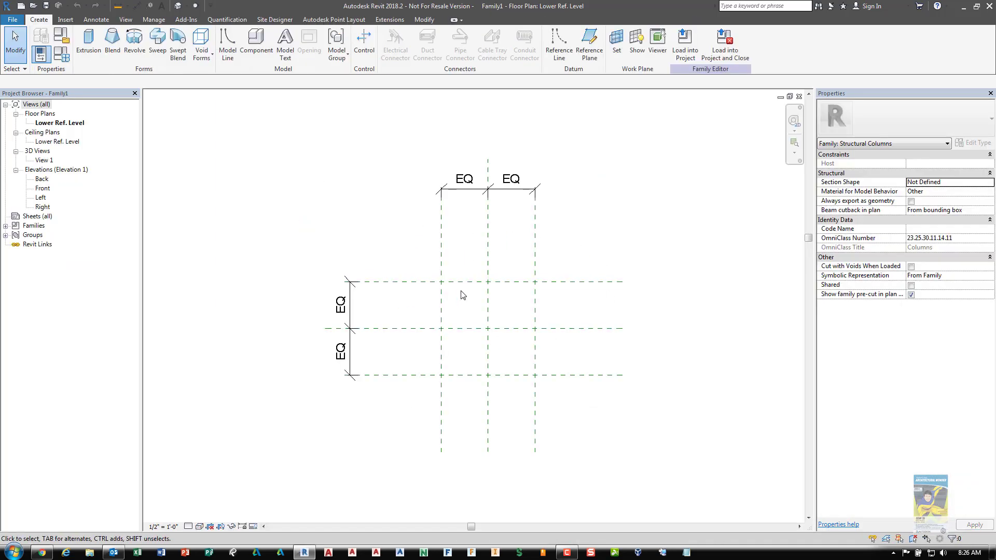
# Inspect the properties of the template's horizontal and vertical reference planes one by one
pyautogui.click(578, 282)
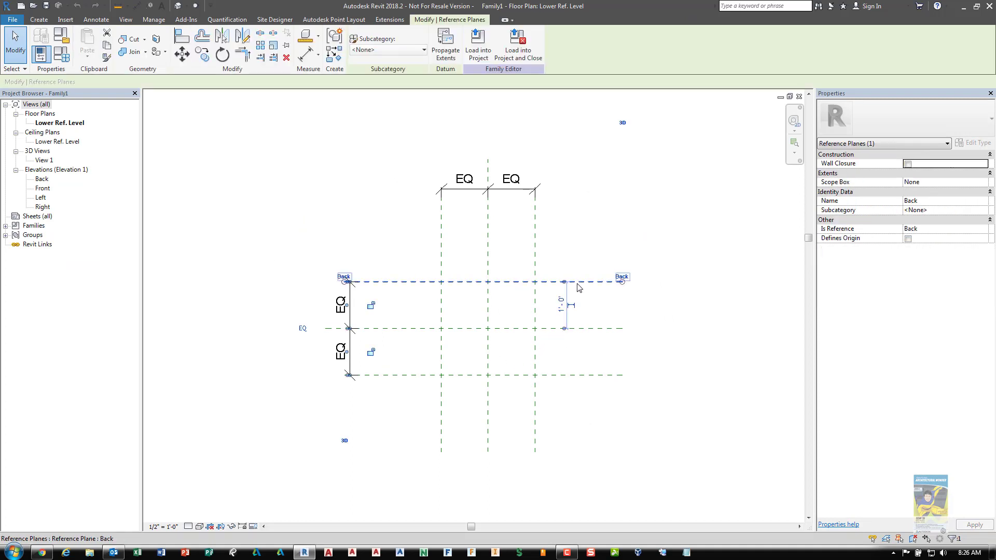
pyautogui.click(597, 330)
pyautogui.click(596, 375)
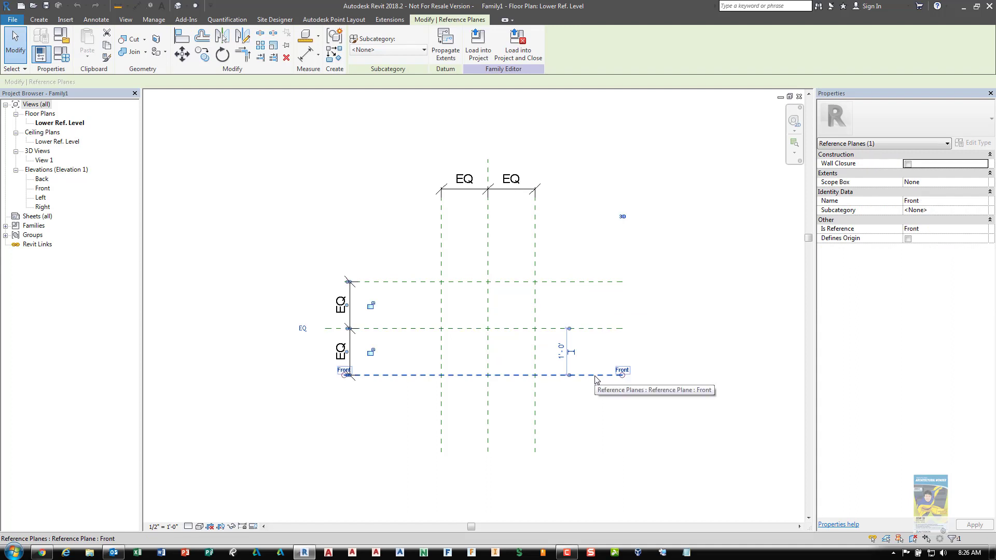
pyautogui.press('Escape')
pyautogui.click(534, 239)
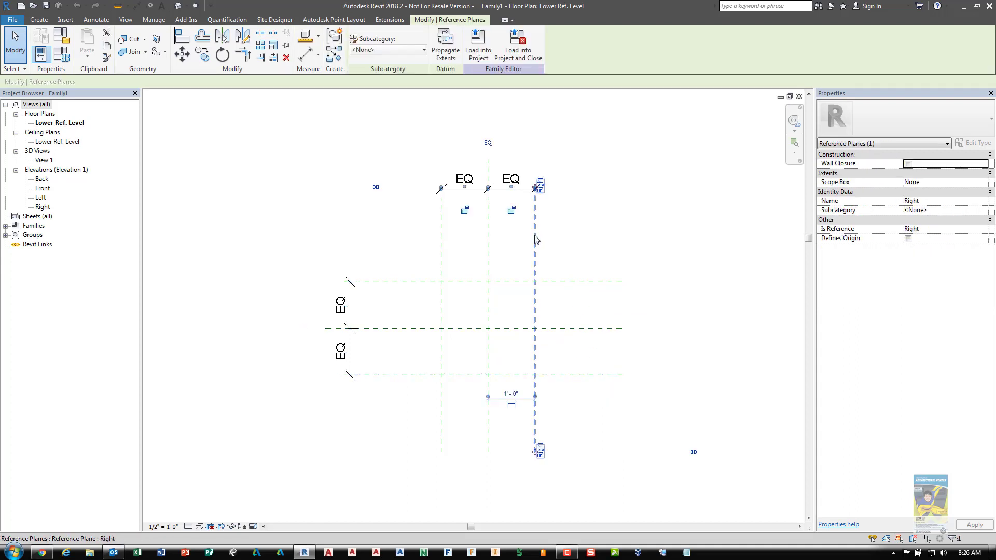
pyautogui.press('Escape')
pyautogui.click(488, 244)
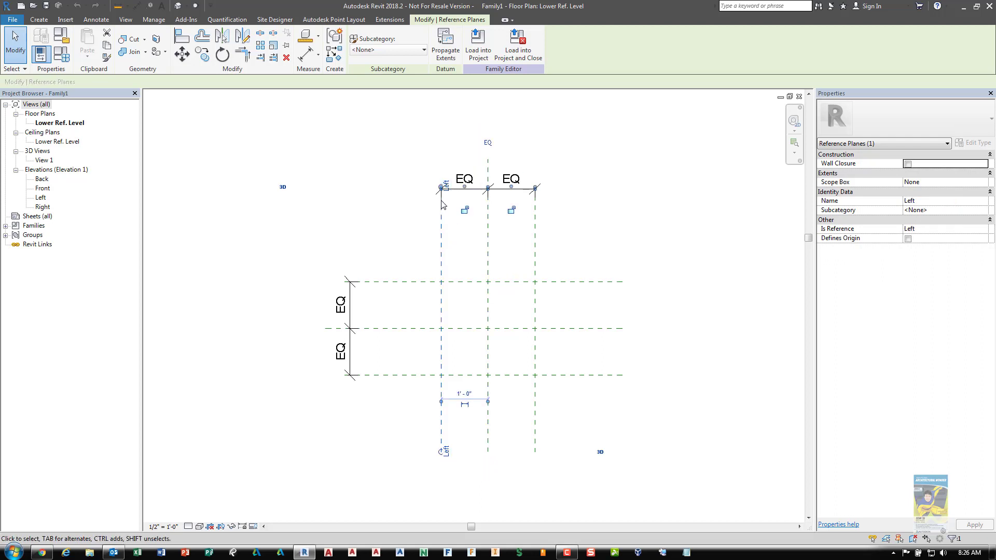
pyautogui.click(441, 249)
pyautogui.click(585, 236)
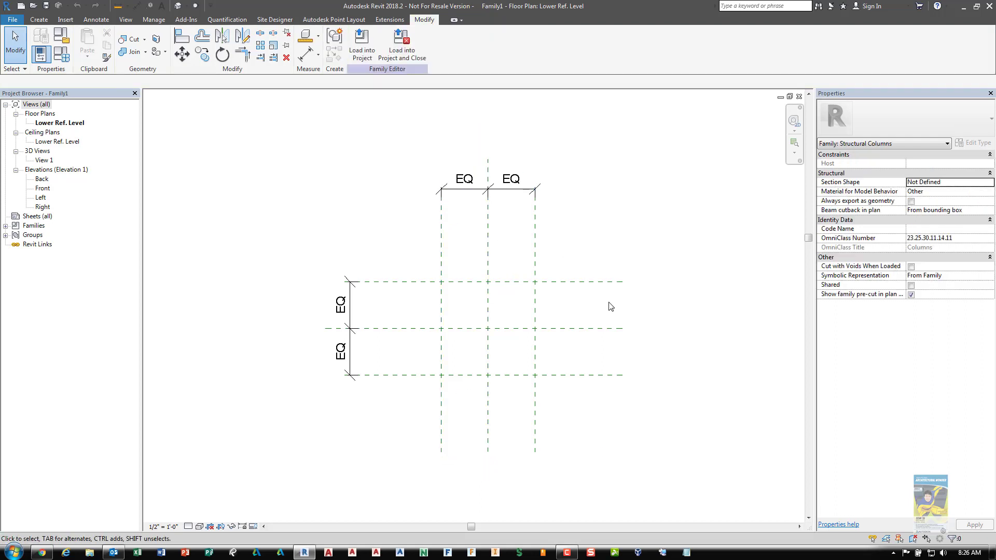
# Review the names and reference settings of the Center (Front/Back), Back and Front reference planes
pyautogui.moveTo(610, 303); pyautogui.dragTo(513, 301, button='middle')
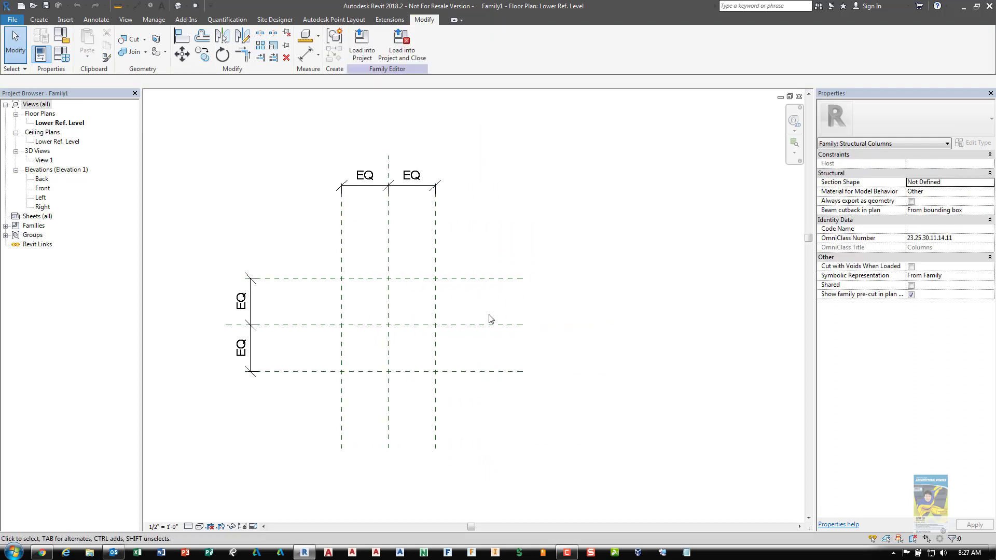
pyautogui.click(513, 325)
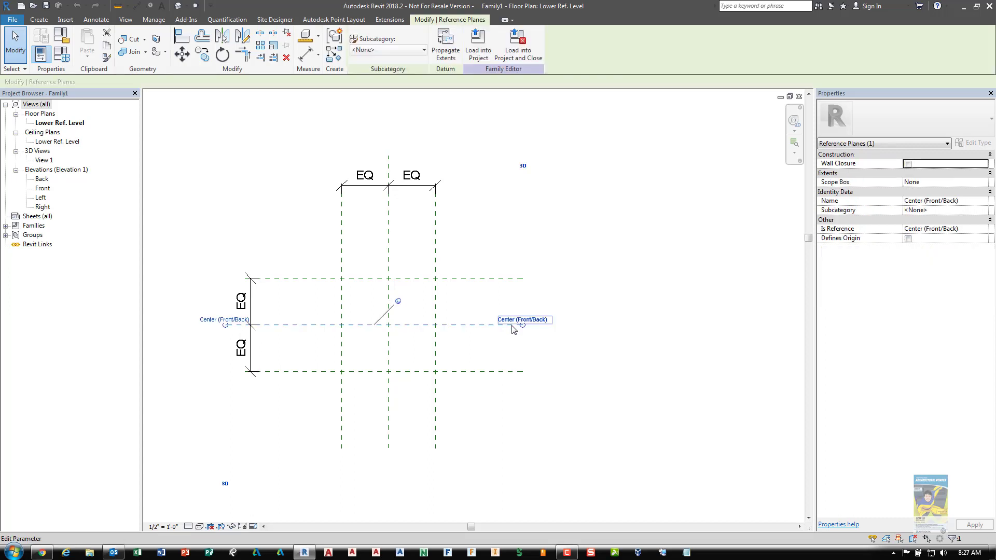
pyautogui.click(568, 279)
pyautogui.click(507, 278)
pyautogui.click(538, 348)
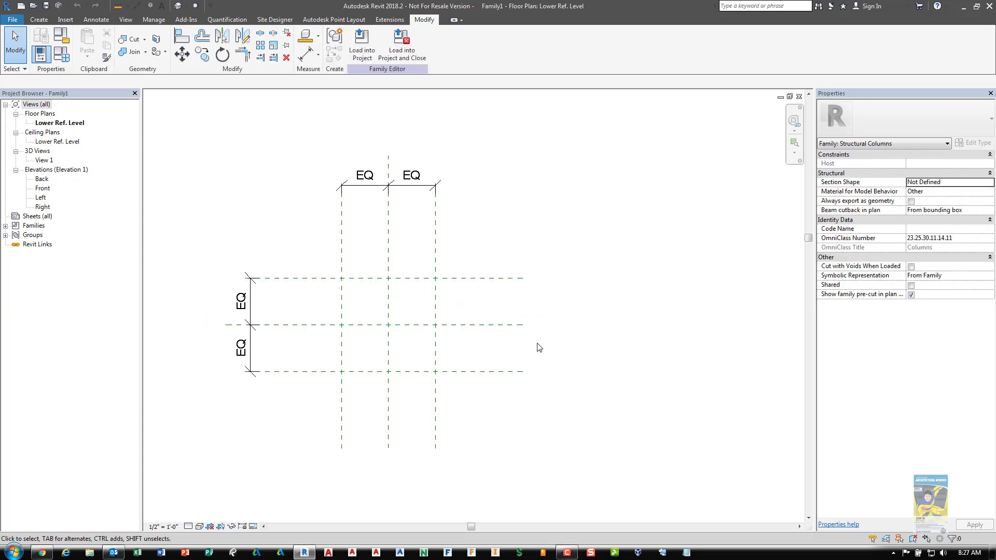
pyautogui.click(503, 372)
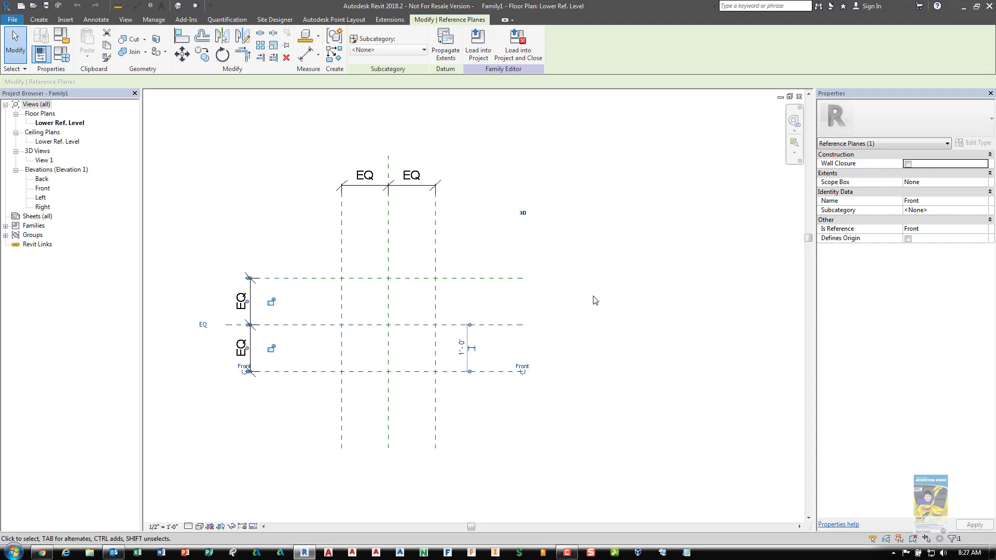
pyautogui.click(488, 311)
# Check the Defines Origin setting of the Center (Left/Right) reference plane, and inspect the Front plane for comparison
pyautogui.click(389, 251)
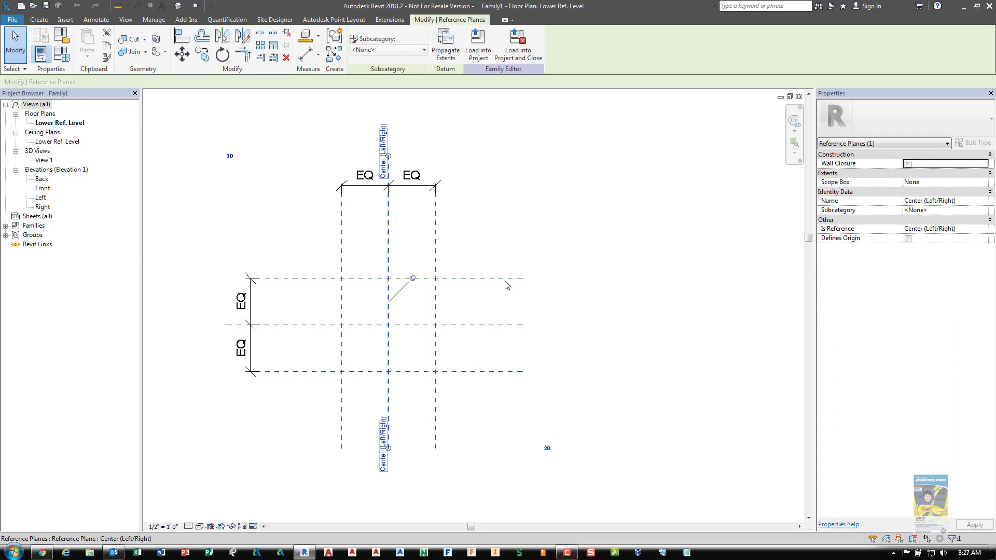
pyautogui.click(908, 239)
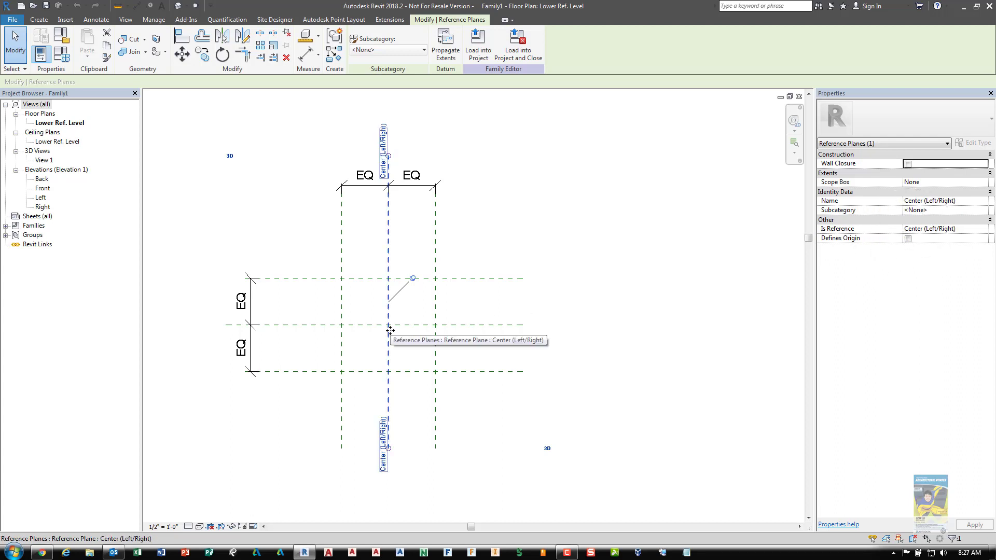
pyautogui.click(517, 227)
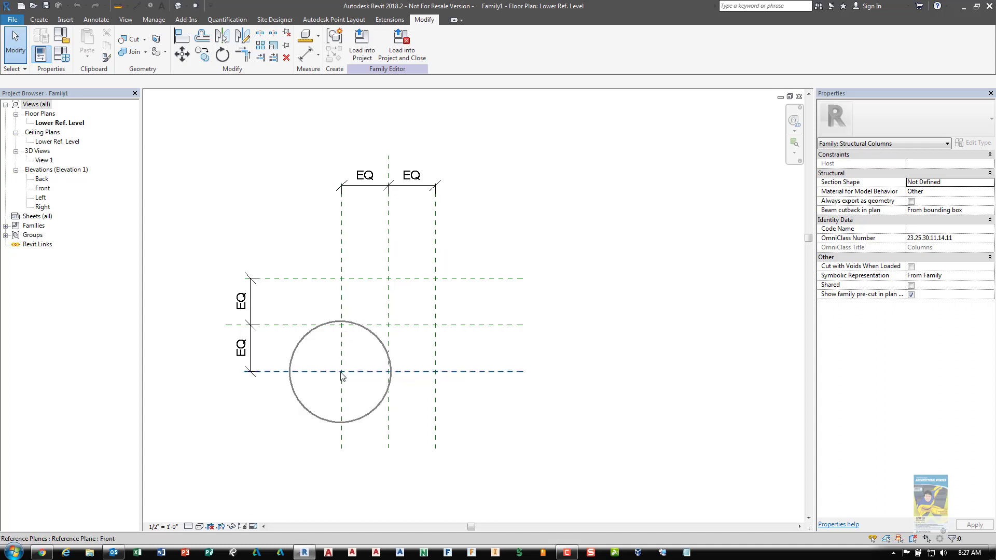
pyautogui.click(363, 375)
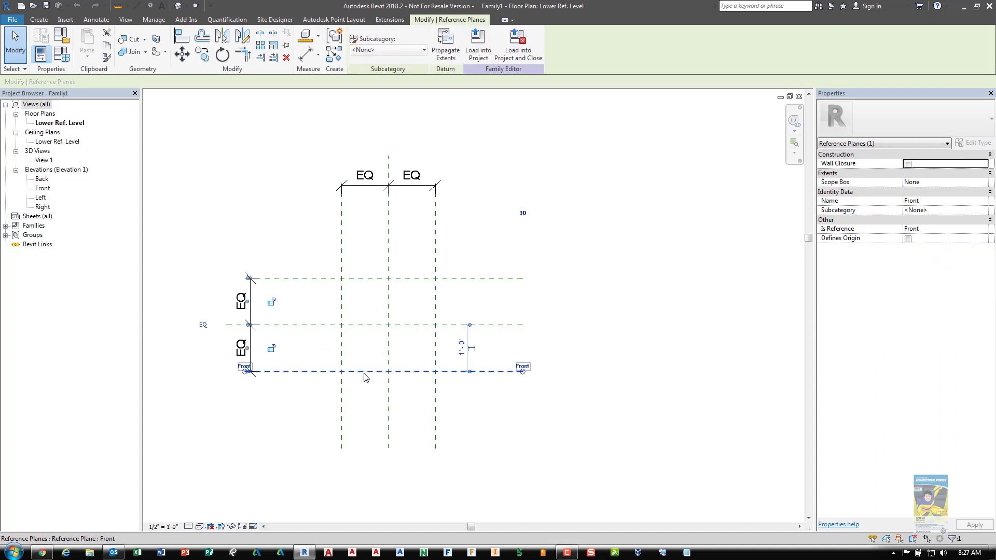
# Make the Front reference plane define the family origin, and check the same setting on the Left reference plane
pyautogui.click(907, 239)
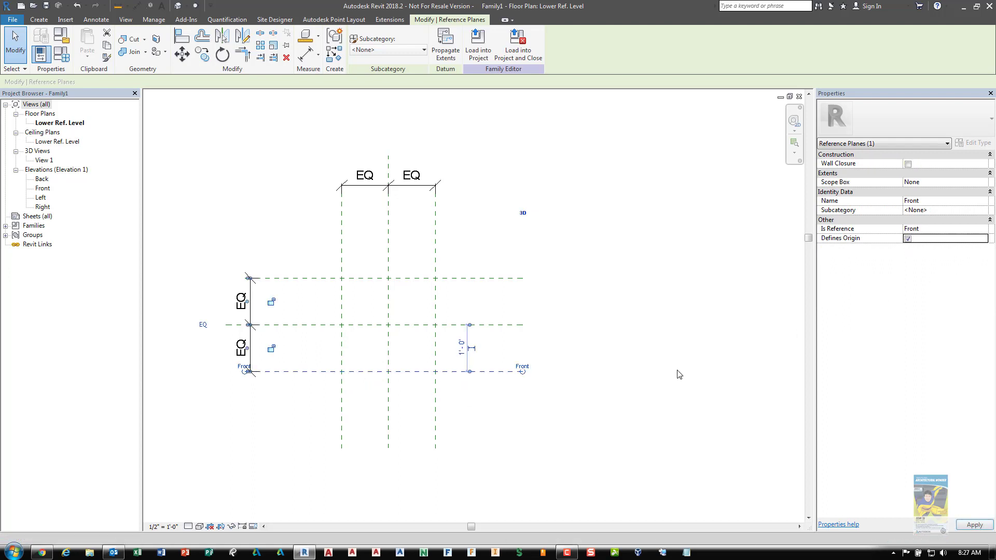
pyautogui.click(652, 399)
pyautogui.click(343, 349)
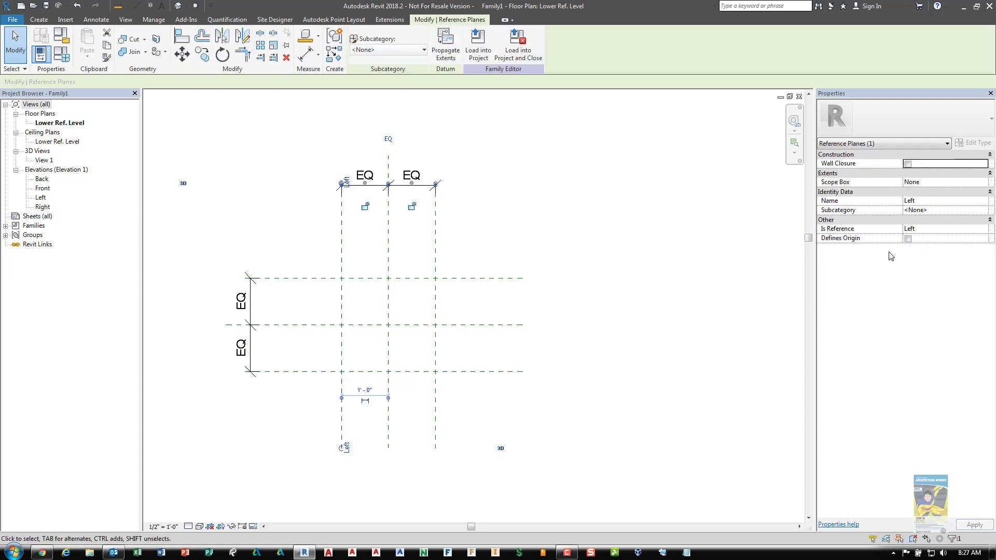
pyautogui.click(571, 425)
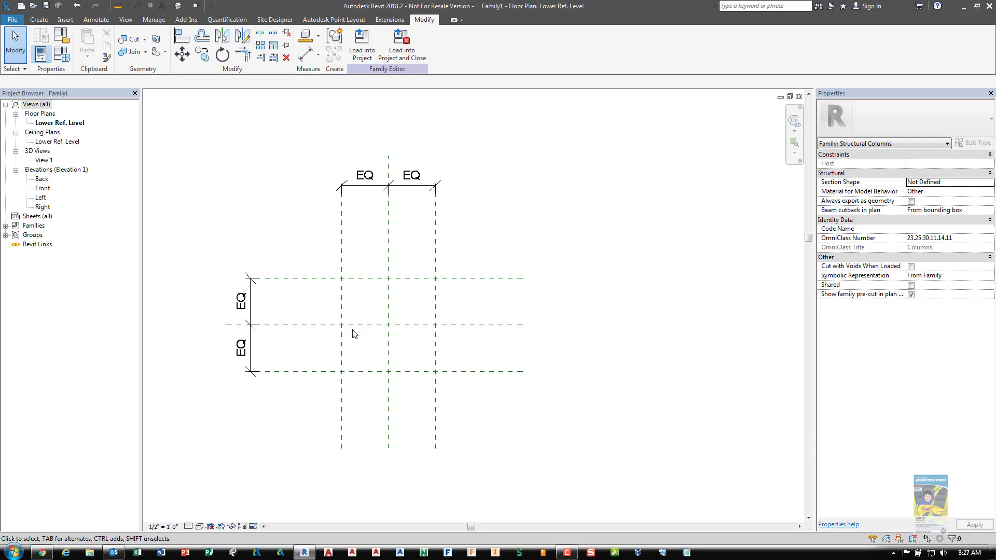
pyautogui.scroll(-2, 354, 334)
pyautogui.moveTo(356, 334); pyautogui.dragTo(394, 334, button='middle')
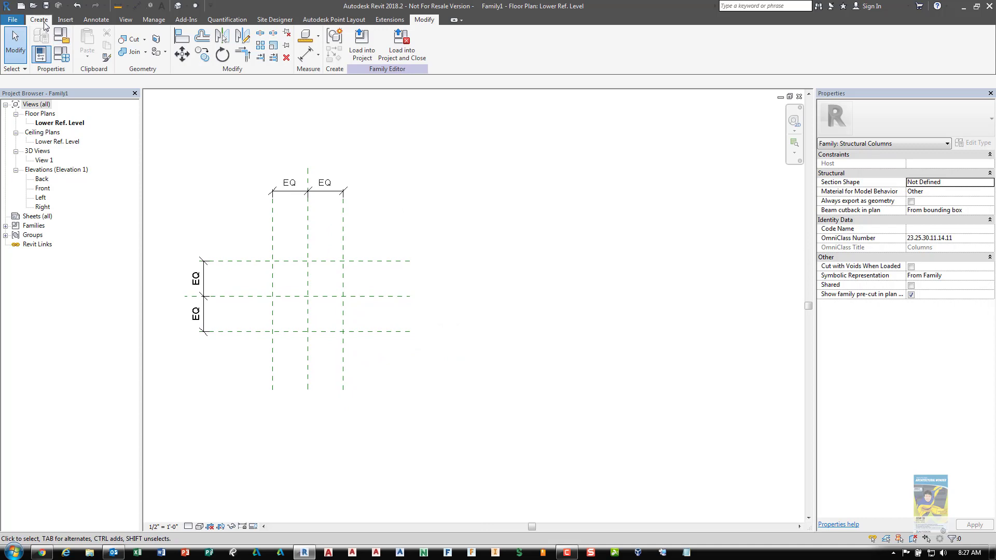
pyautogui.click(43, 23)
pyautogui.click(88, 40)
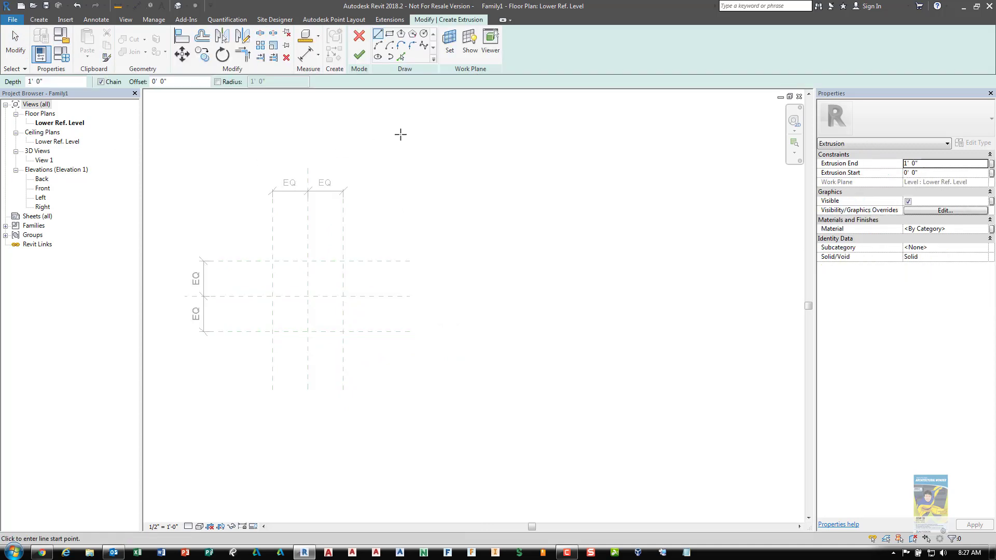
pyautogui.click(401, 57)
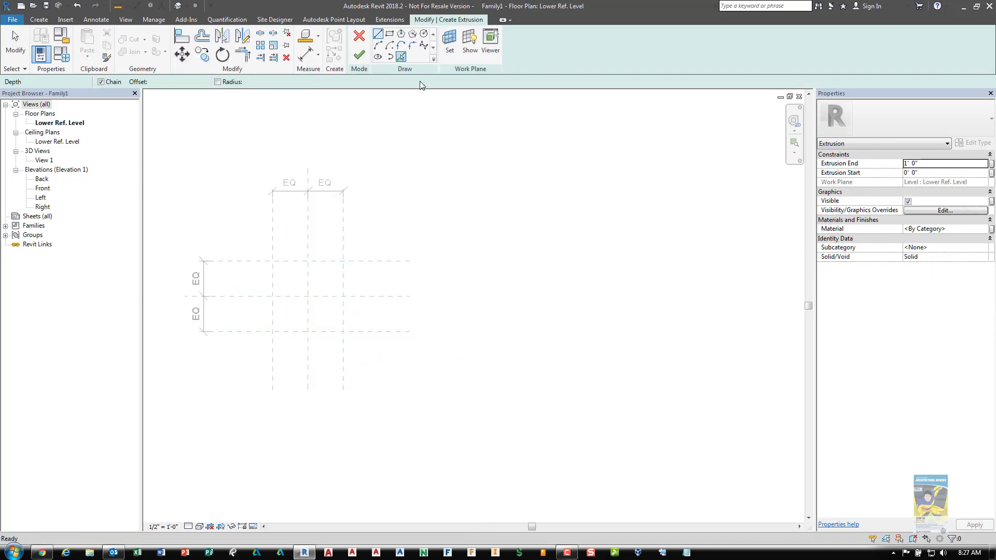
pyautogui.click(289, 331)
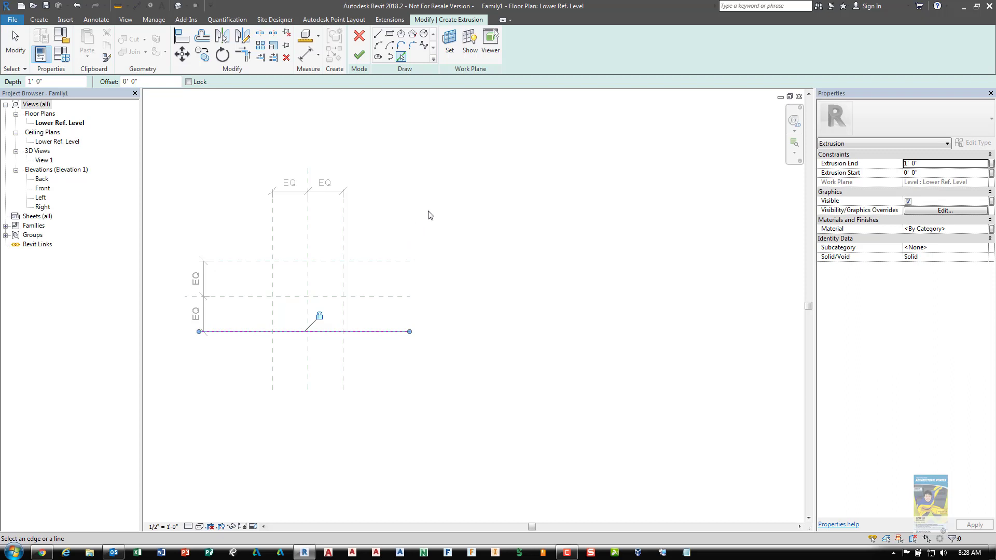
pyautogui.click(16, 42)
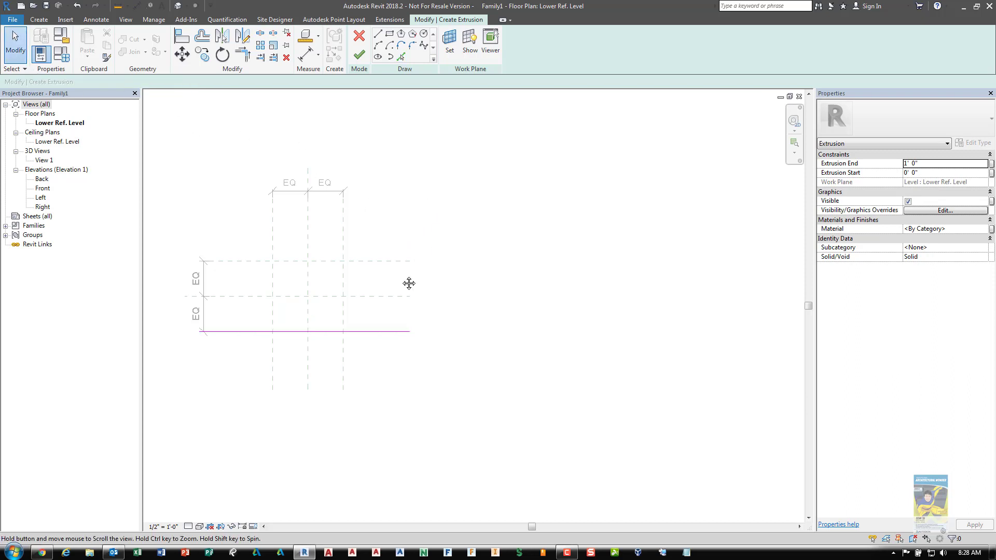
pyautogui.moveTo(407, 283); pyautogui.dragTo(387, 290, button='middle')
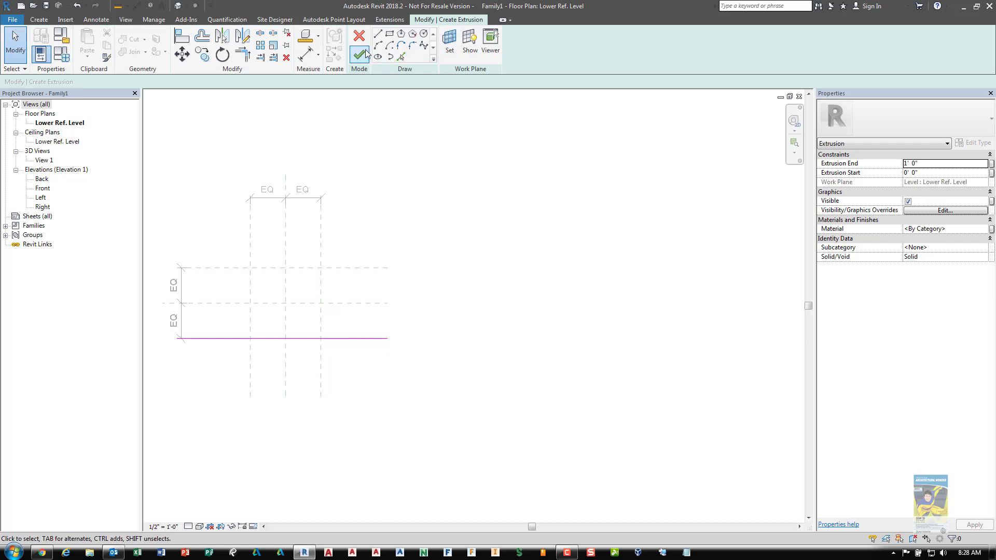
pyautogui.click(359, 35)
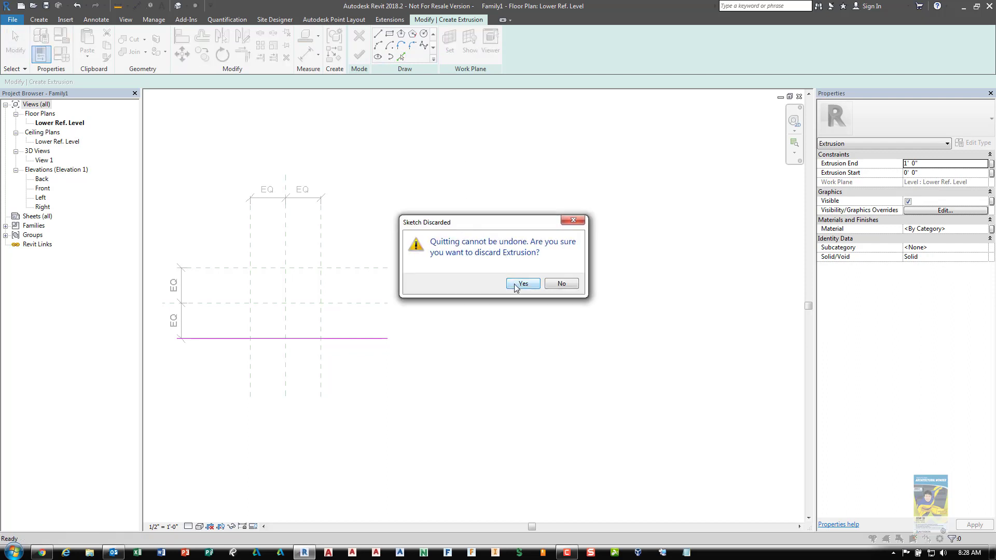
pyautogui.click(517, 286)
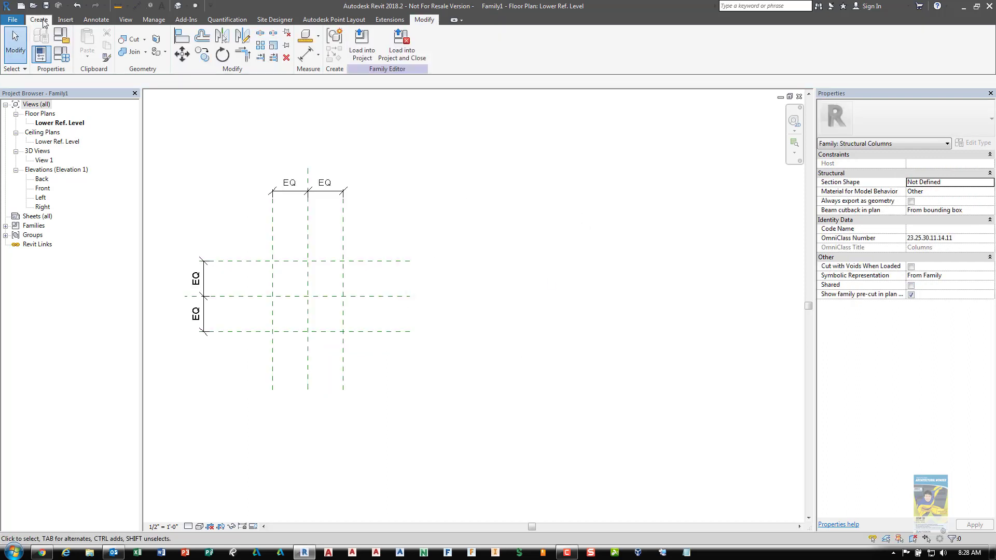
# Draw a short vertical reference plane about 10' - 5" beyond the Right reference plane, ending level with Center (Front/Back)
pyautogui.press('r')
pyautogui.press('p')
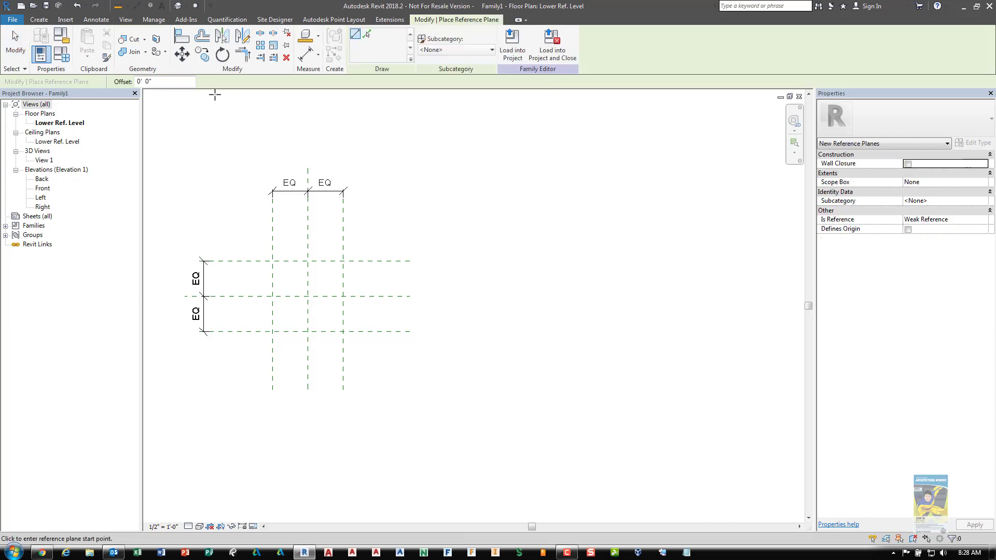
pyautogui.click(37, 21)
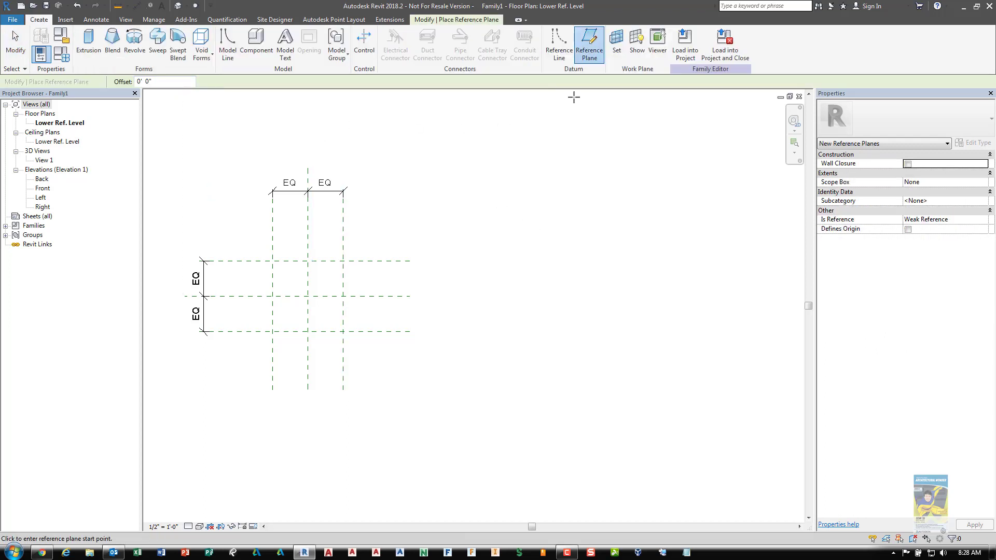
pyautogui.click(589, 59)
pyautogui.click(712, 356)
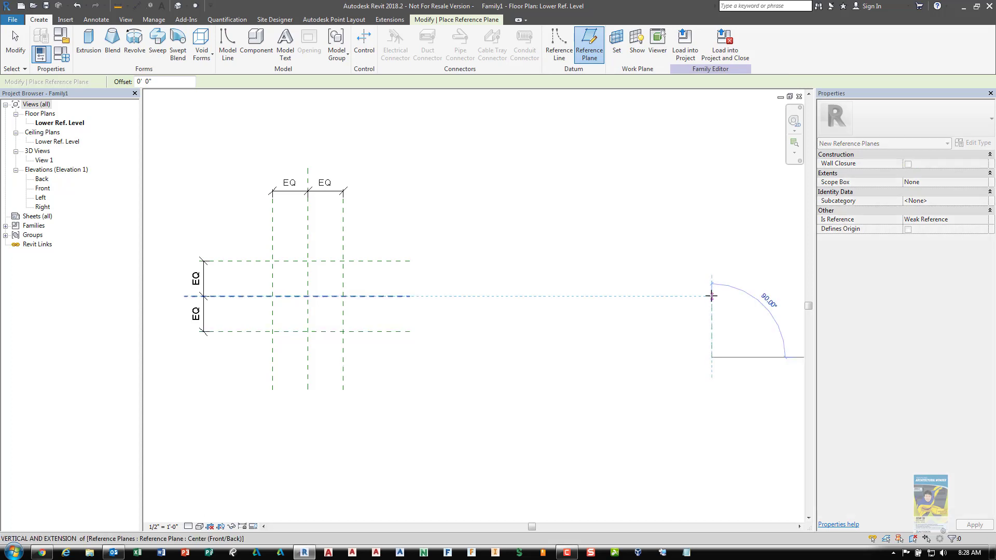
pyautogui.click(711, 294)
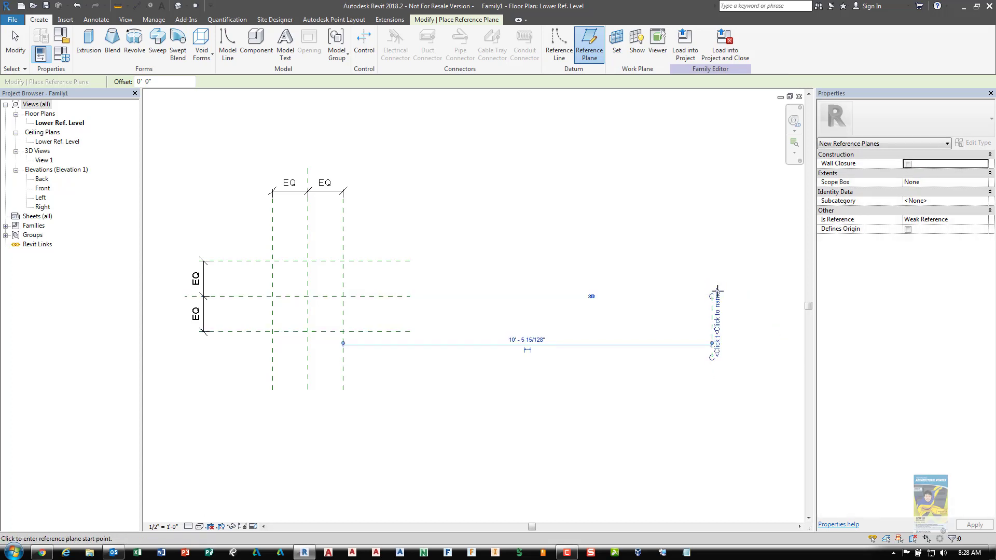
pyautogui.press('Escape')
# Name the new vertical reference plane "Centerpoint of Curve"
pyautogui.click(718, 313)
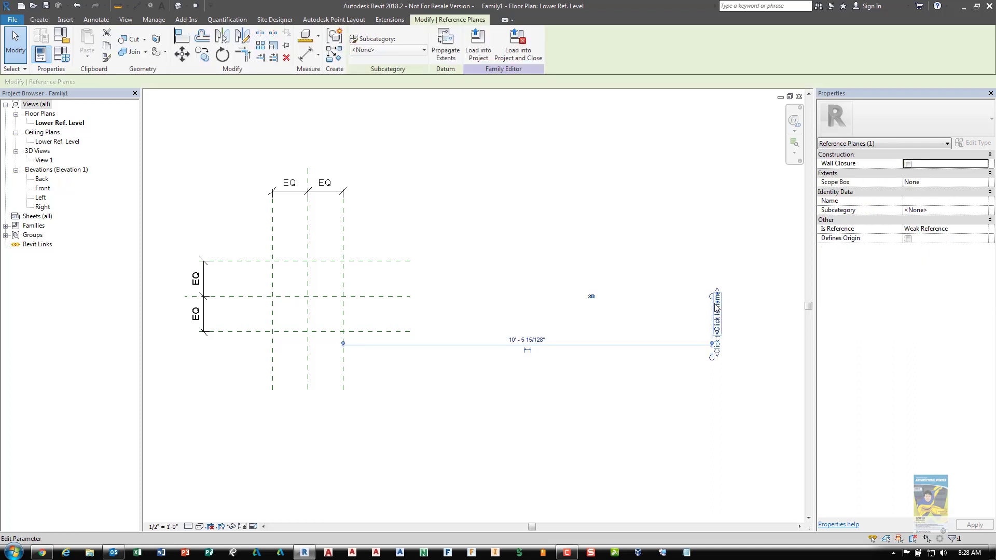
pyautogui.click(718, 311)
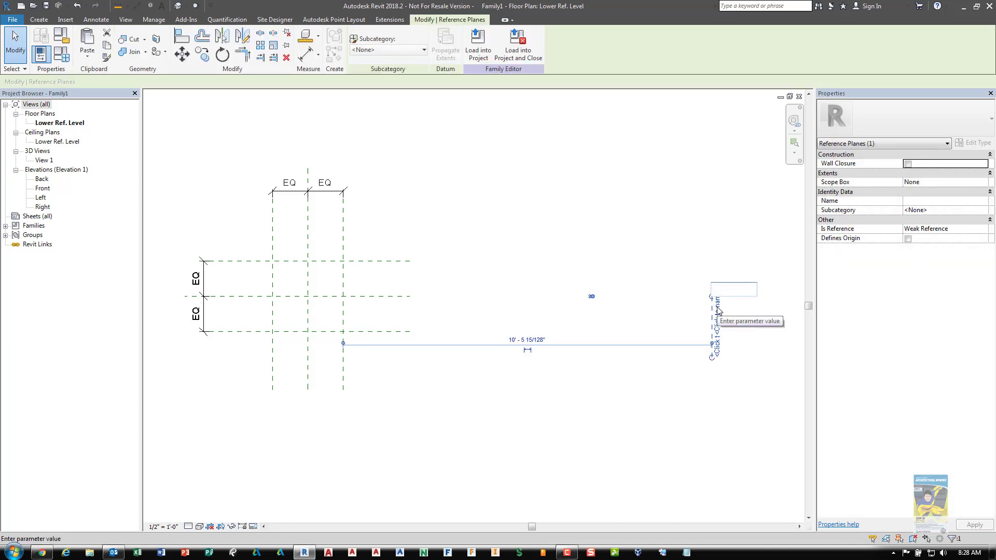
pyautogui.write('Ce')
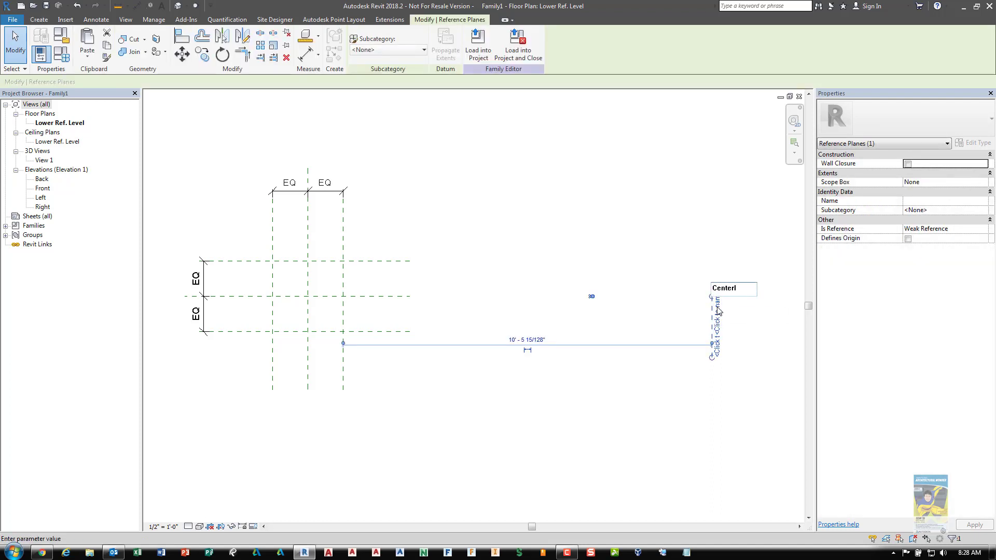
pyautogui.write('nterpoint of Curve')
pyautogui.press('Return')
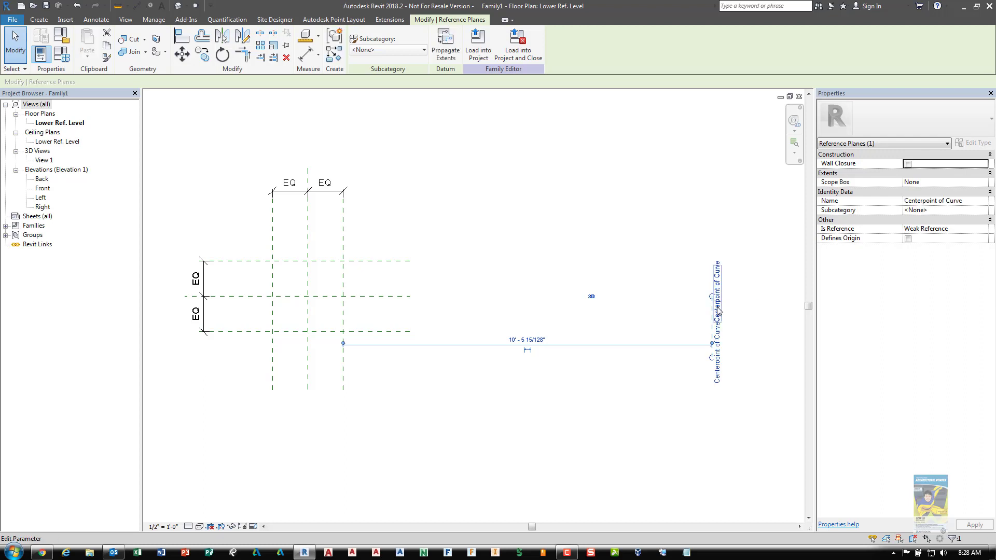
pyautogui.click(669, 296)
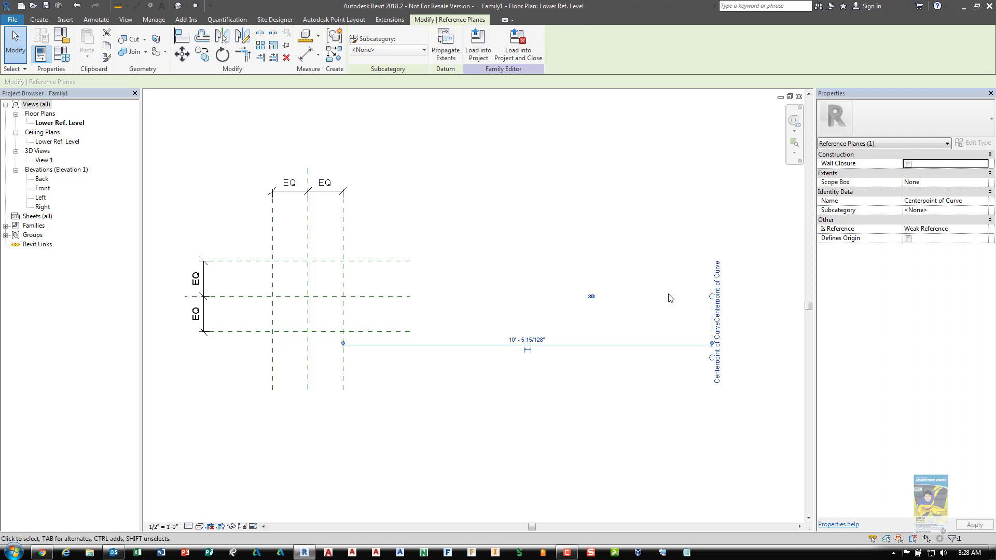
# Extend the Front reference plane so that it crosses and passes slightly beyond the Centerpoint of Curve plane
pyautogui.click(414, 334)
pyautogui.moveTo(442, 334); pyautogui.dragTo(730, 335)
pyautogui.click(735, 351)
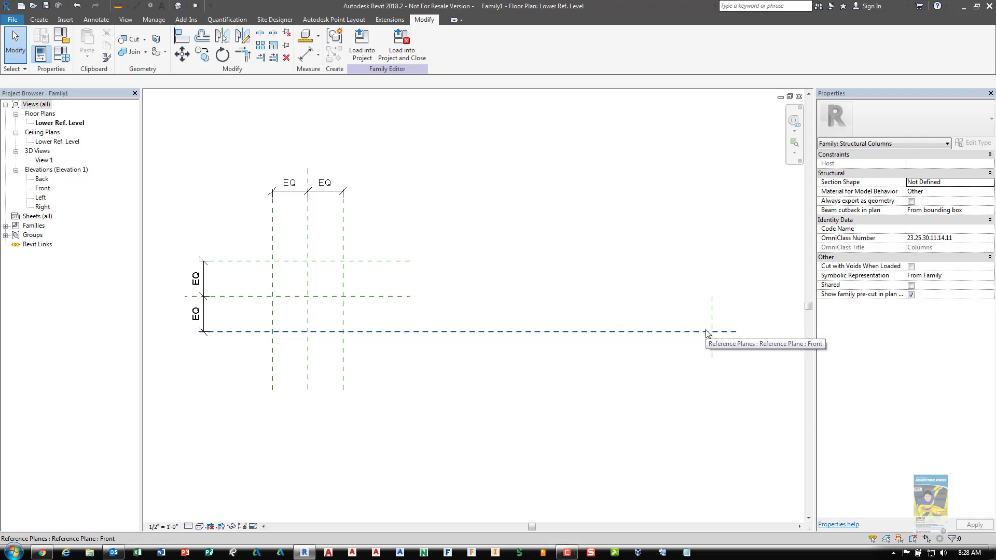
pyautogui.moveTo(676, 307); pyautogui.dragTo(667, 323, button='middle')
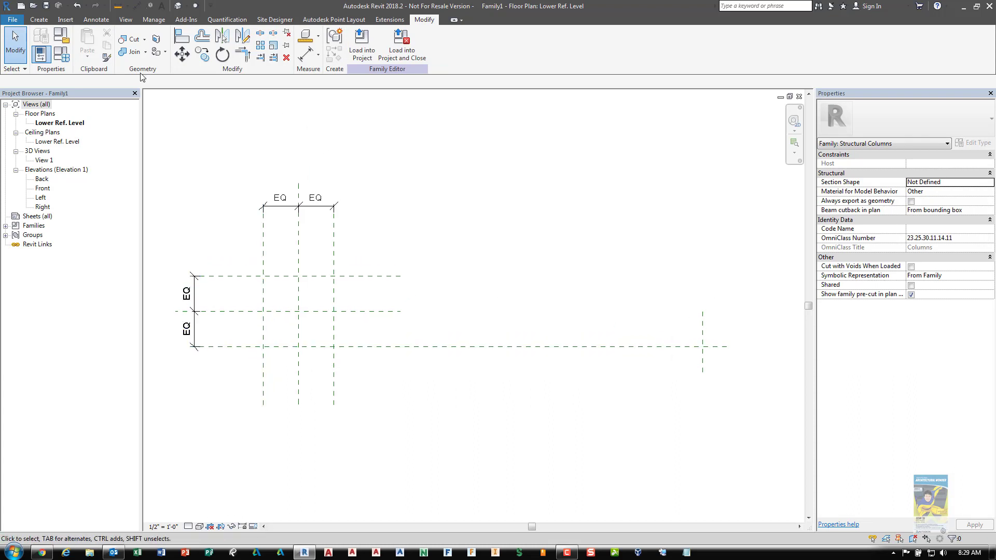
pyautogui.click(39, 19)
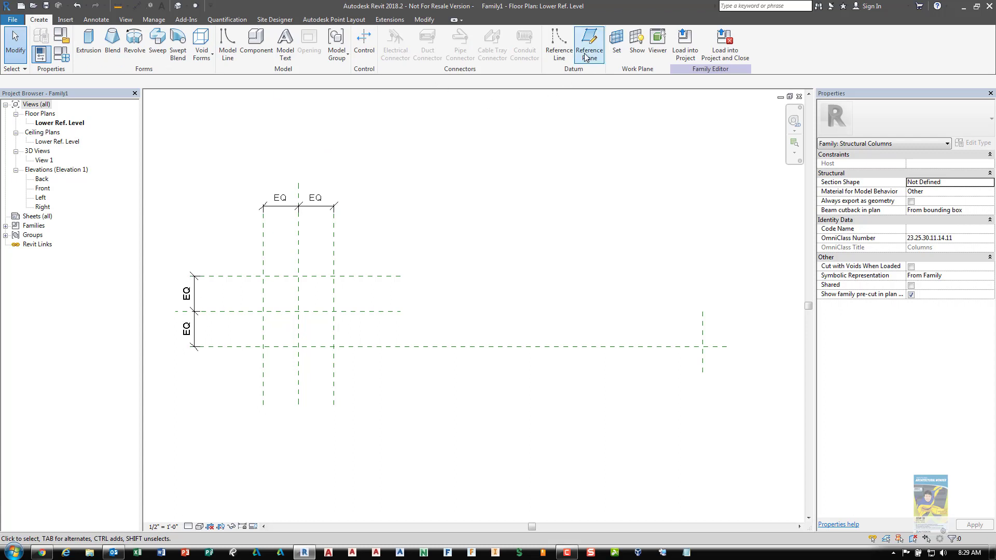
pyautogui.click(558, 44)
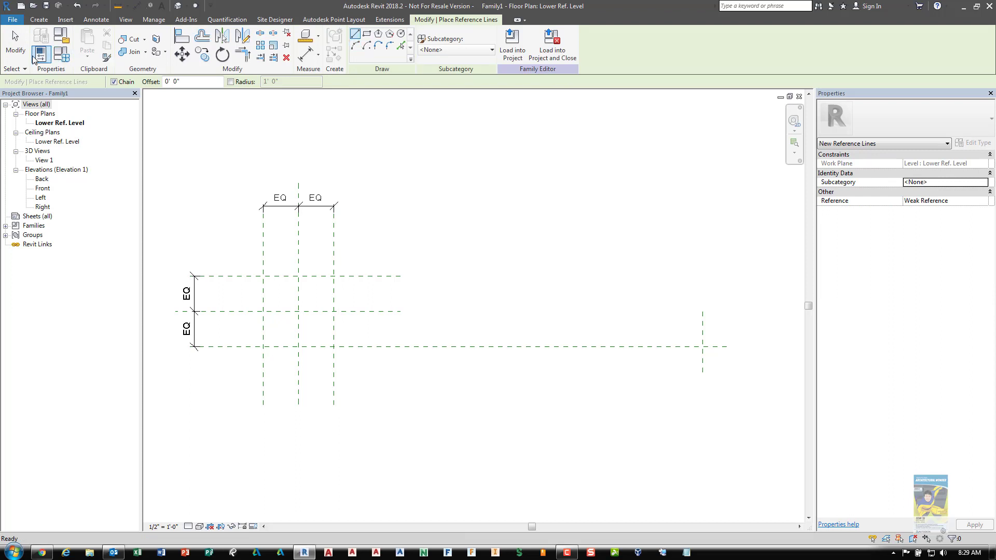
pyautogui.click(16, 44)
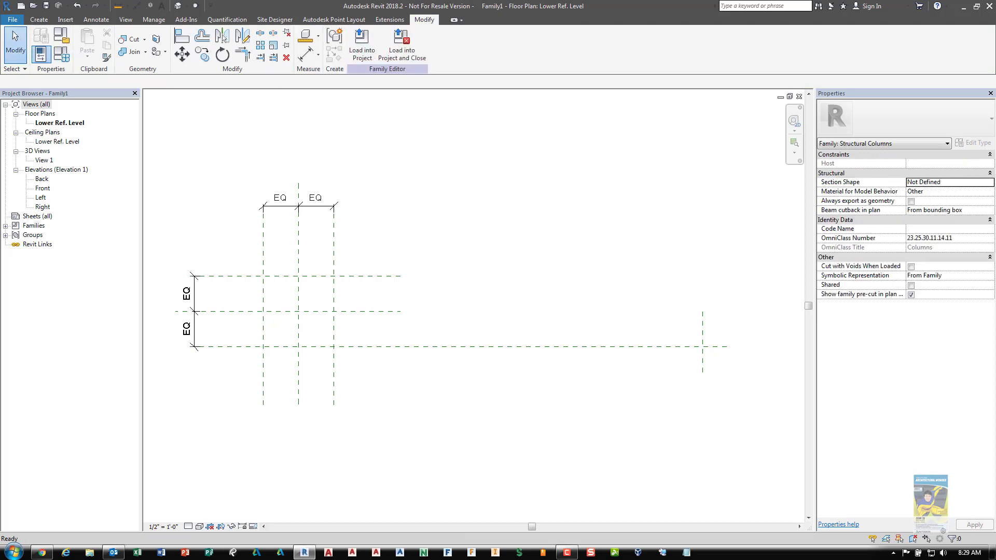
pyautogui.click(39, 19)
pyautogui.click(602, 49)
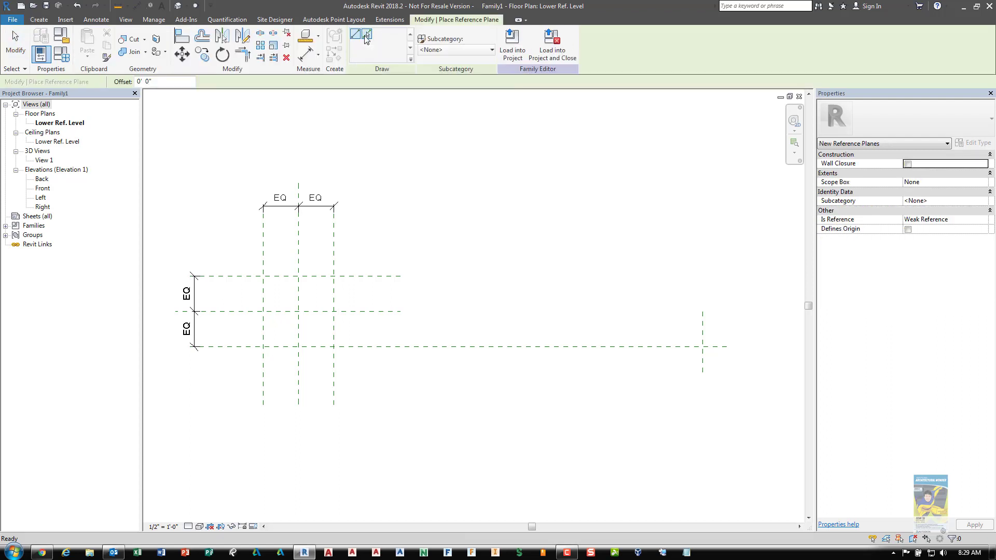
pyautogui.click(16, 59)
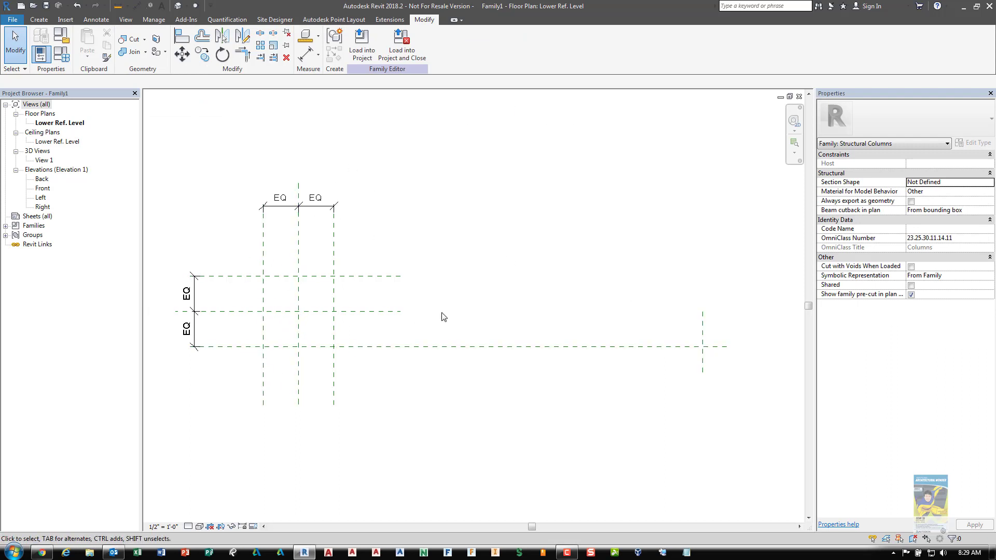
# Draw a center-ends arc reference line centered where Front meets Centerpoint of Curve, radius about 12' - 5", from the Front/Left intersection to the Back plane
pyautogui.click(40, 20)
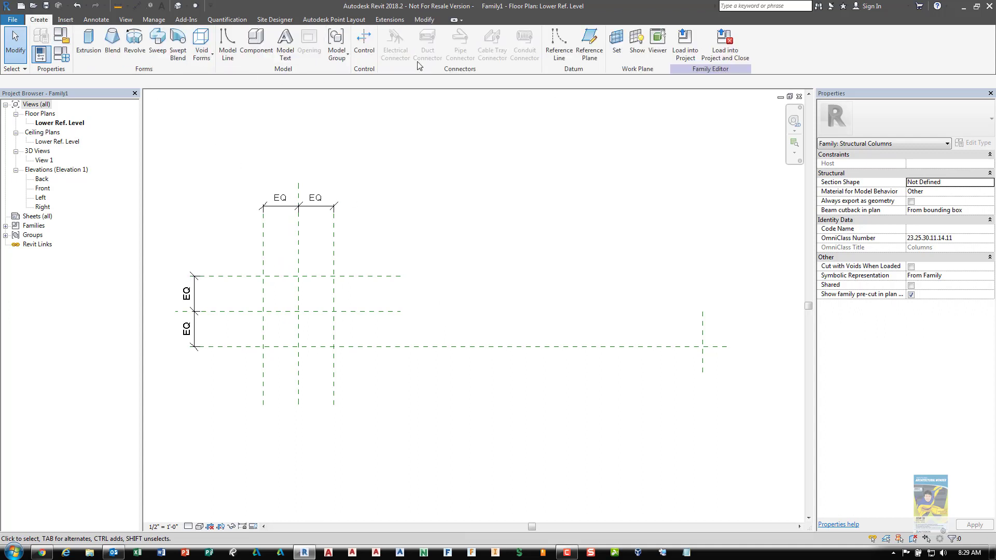
pyautogui.click(559, 42)
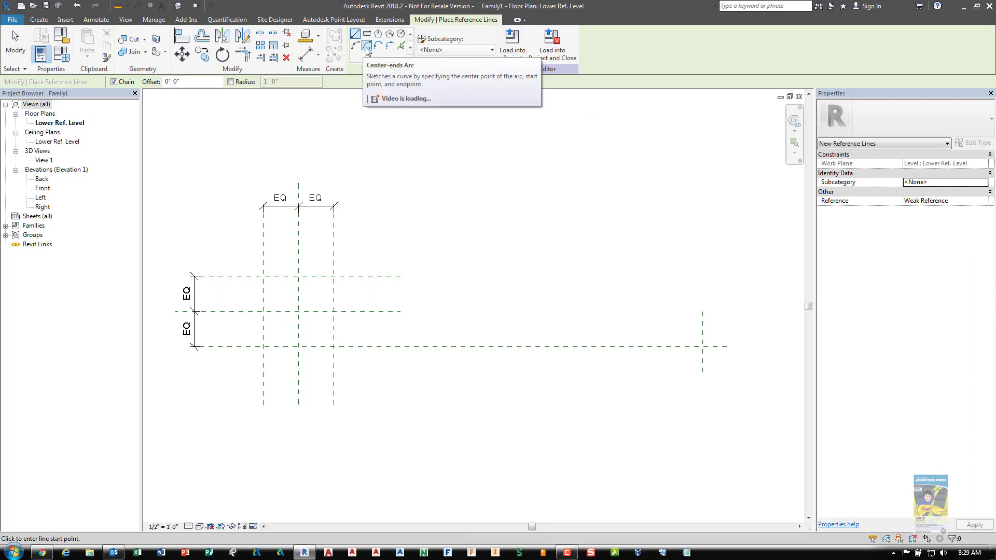
pyautogui.click(366, 47)
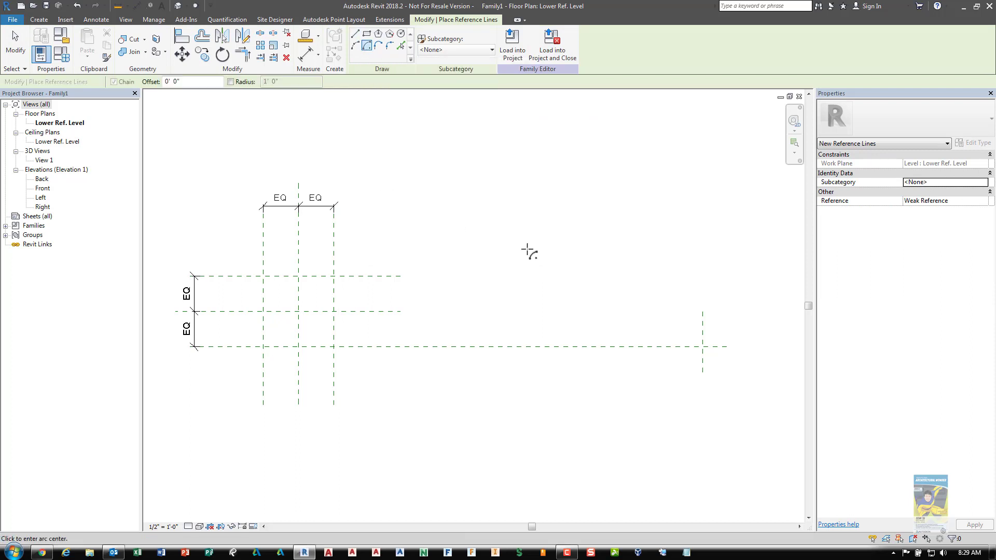
pyautogui.click(702, 347)
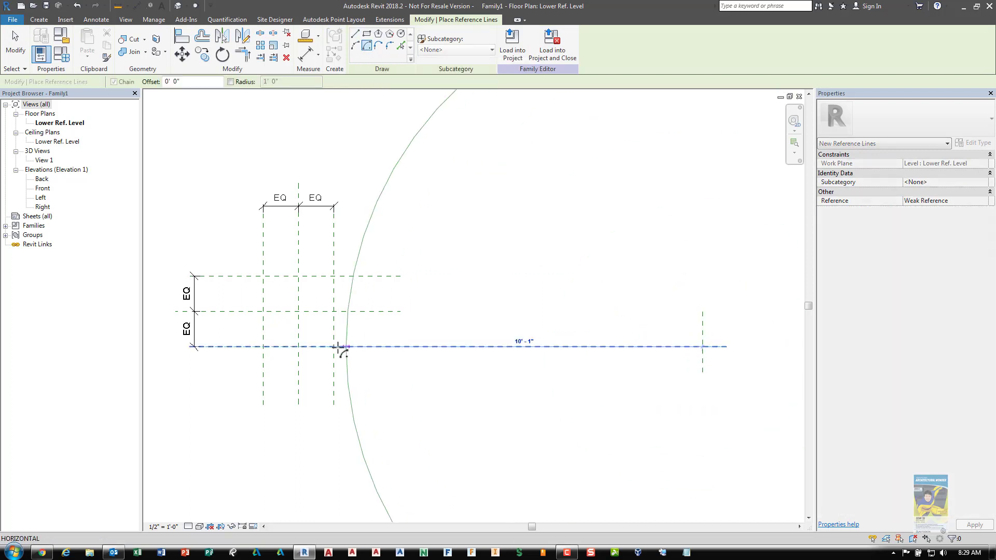
pyautogui.click(264, 346)
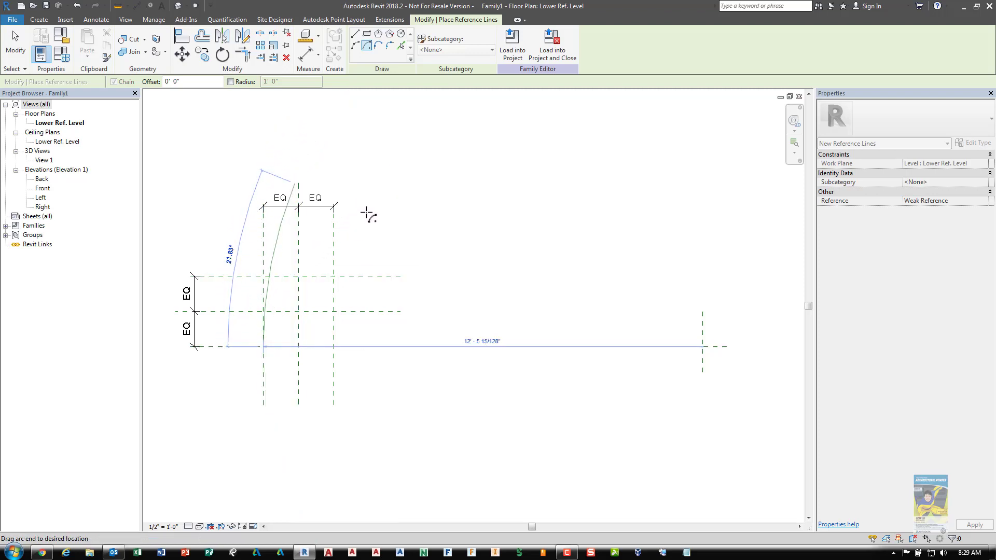
pyautogui.click(353, 289)
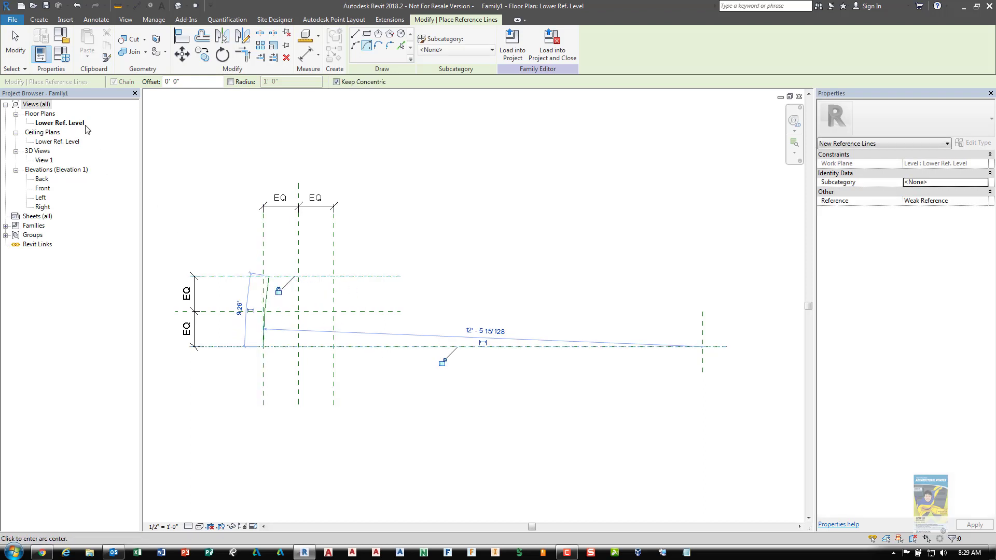
pyautogui.click(15, 44)
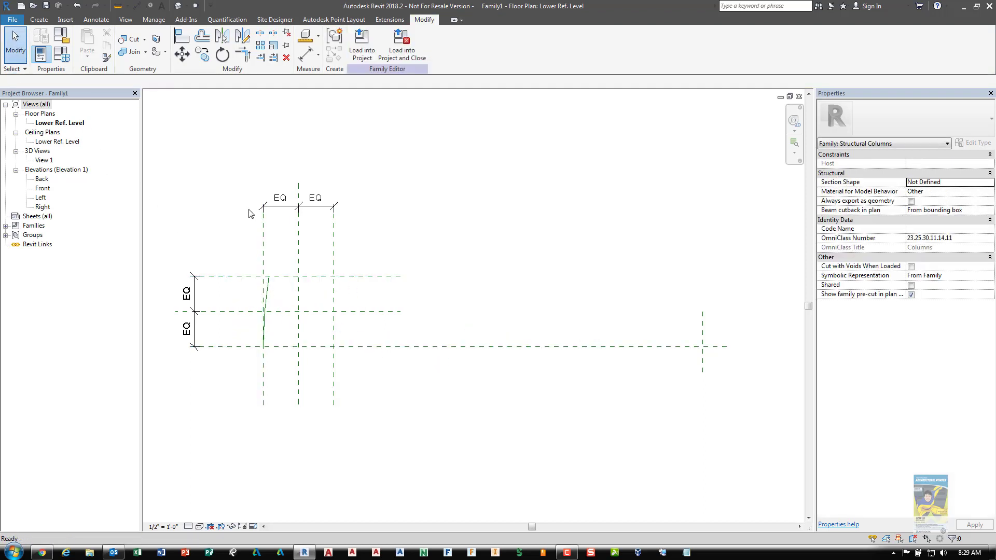
# Make the arc reference line's radius dimension permanent and label it with a new instance parameter named Radius_of_Curvature_for_Column
pyautogui.click(269, 288)
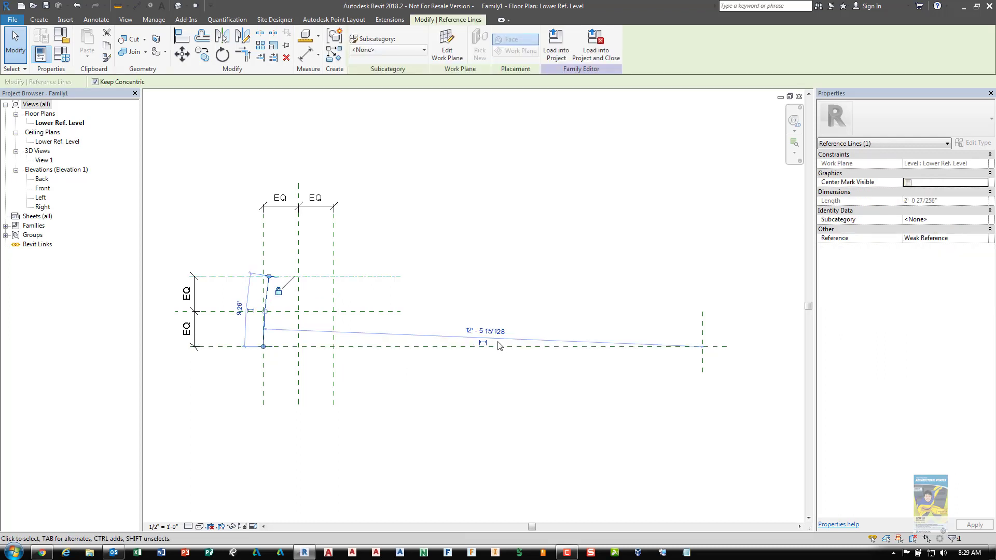
pyautogui.click(485, 396)
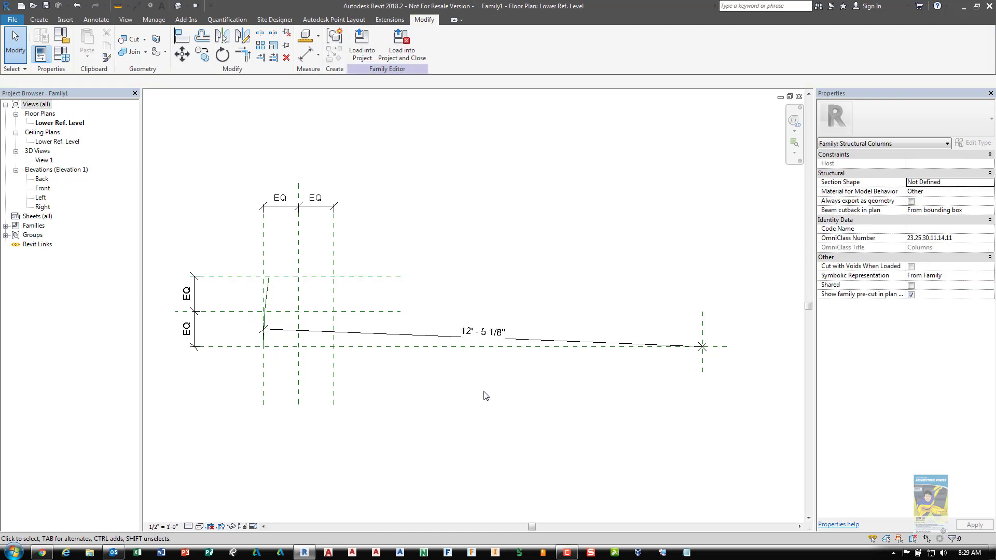
pyautogui.click(504, 336)
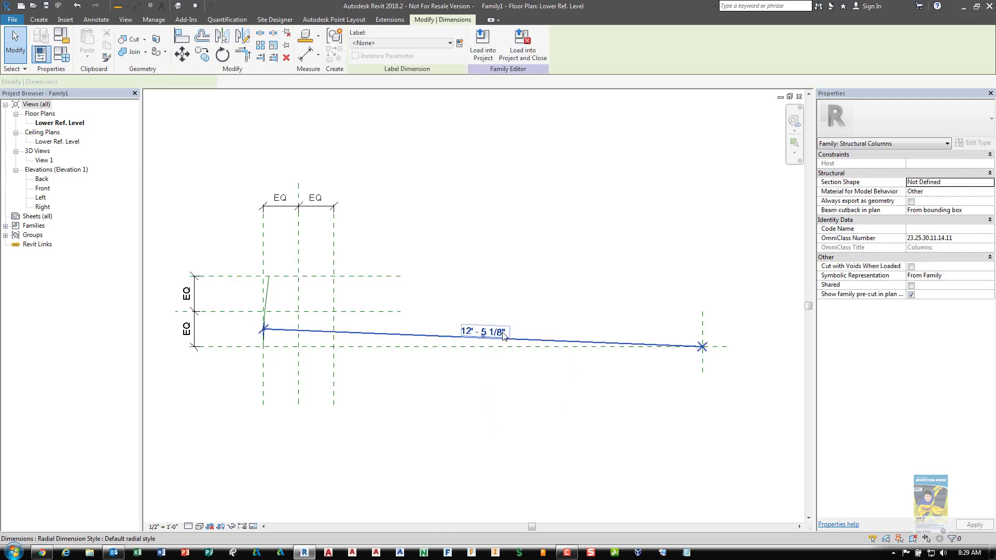
pyautogui.click(459, 43)
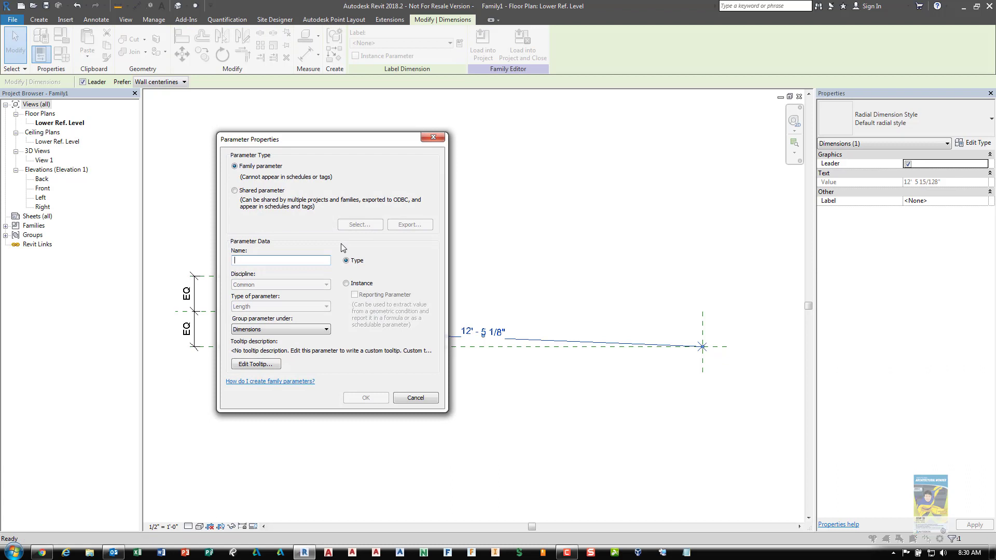
pyautogui.write('Radiu')
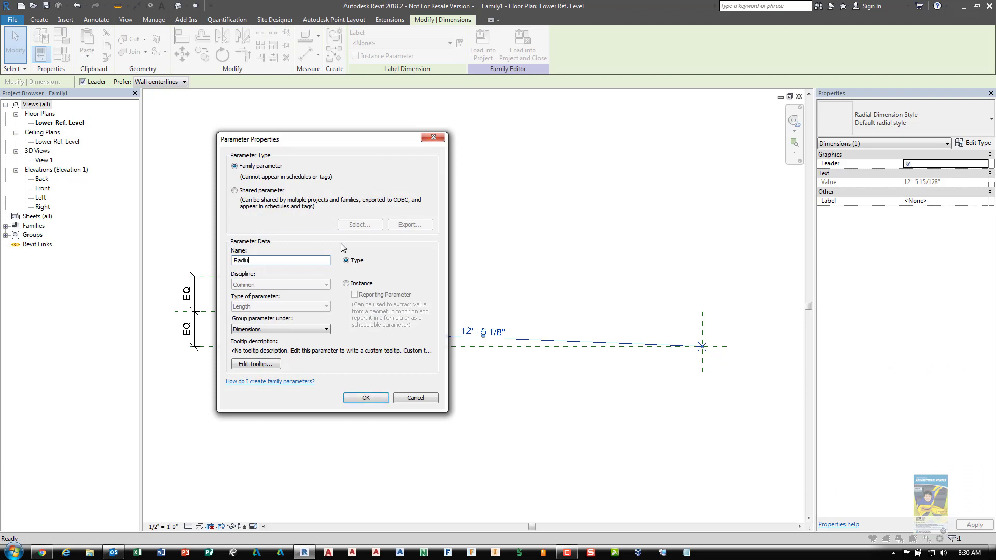
pyautogui.write('s of Curve')
pyautogui.press('BackSpace')
pyautogui.write('ature for Colu')
pyautogui.press('BackSpace')
pyautogui.write('_')
pyautogui.press('BackSpace')
pyautogui.write('_')
pyautogui.click(253, 261)
pyautogui.press('BackSpace')
pyautogui.write('_o')
pyautogui.click(357, 285)
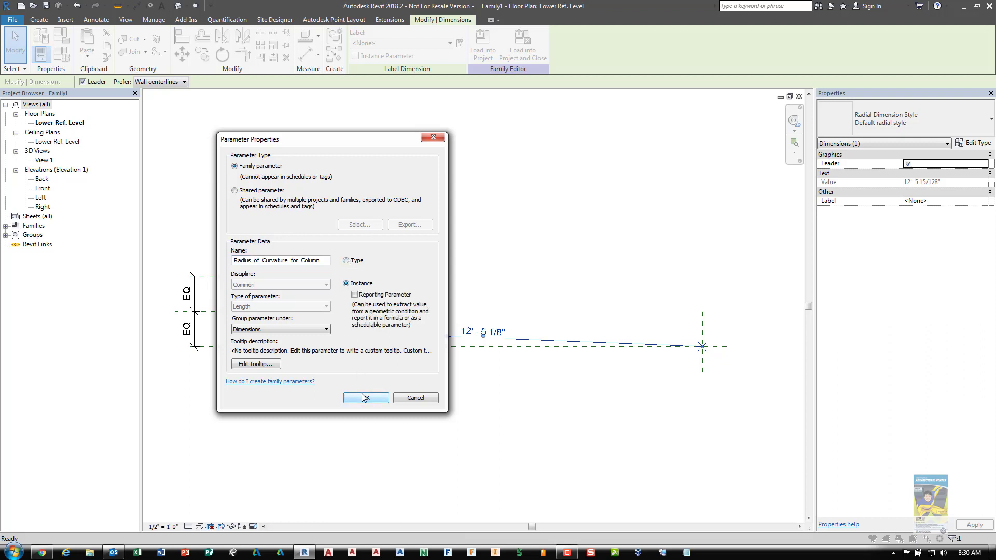
pyautogui.click(364, 397)
pyautogui.click(522, 375)
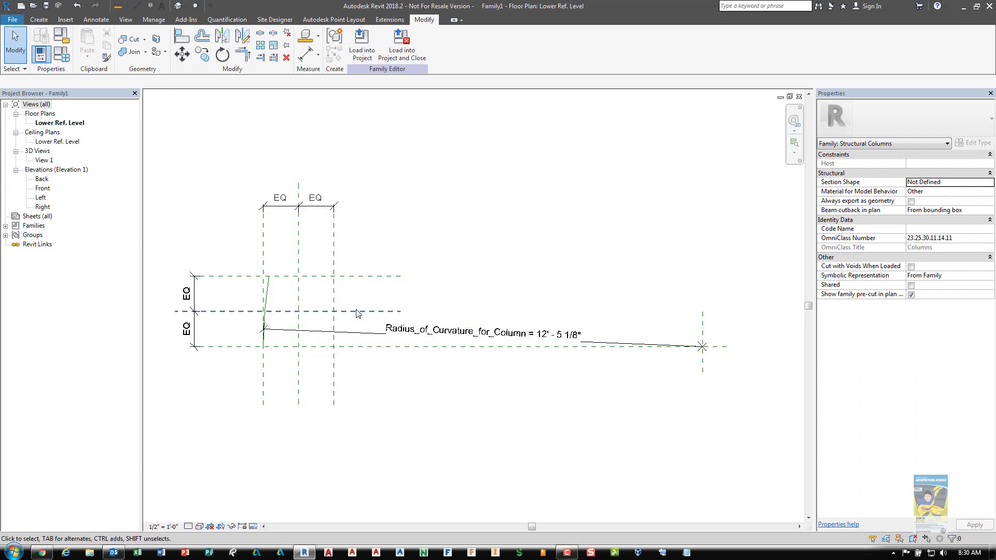
# Draw a second center-ends arc reference line about the same curve centerpoint, radius about 10' - 5", from the Front/Right intersection to the Back plane
pyautogui.moveTo(362, 303)
pyautogui.mouseDown(button='middle')
pyautogui.moveTo(329, 280)
pyautogui.moveTo(299, 323)
pyautogui.mouseUp(button='middle')
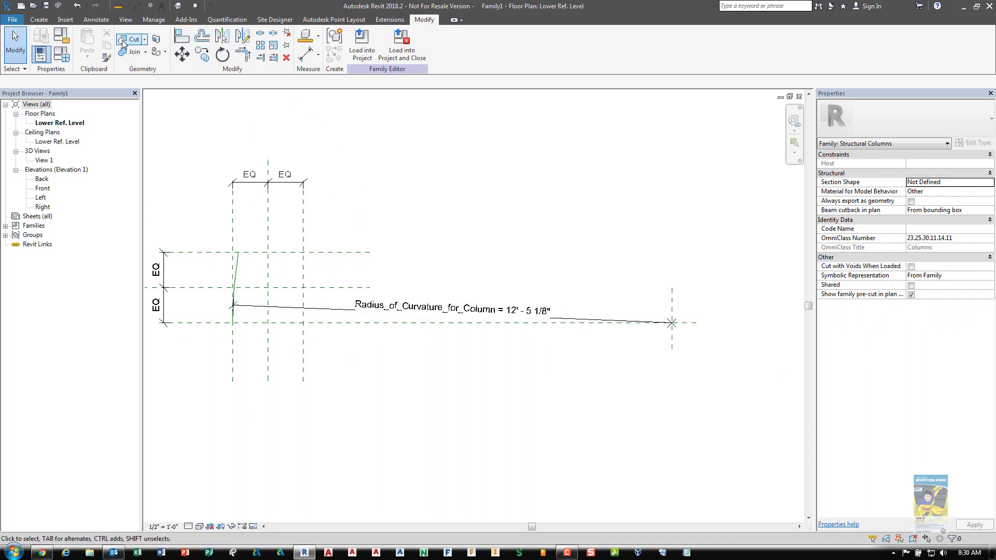
pyautogui.click(40, 20)
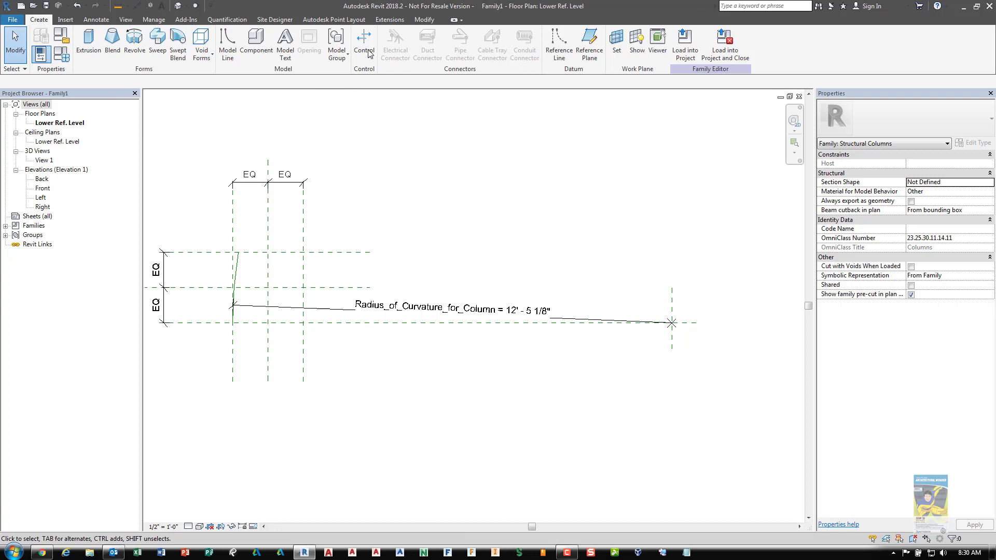
pyautogui.click(559, 43)
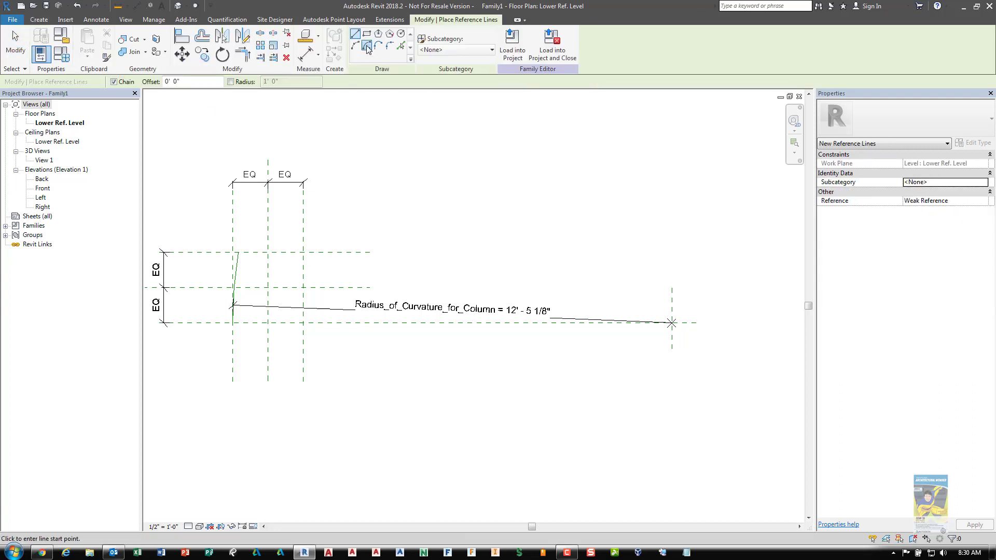
pyautogui.click(367, 46)
pyautogui.click(671, 322)
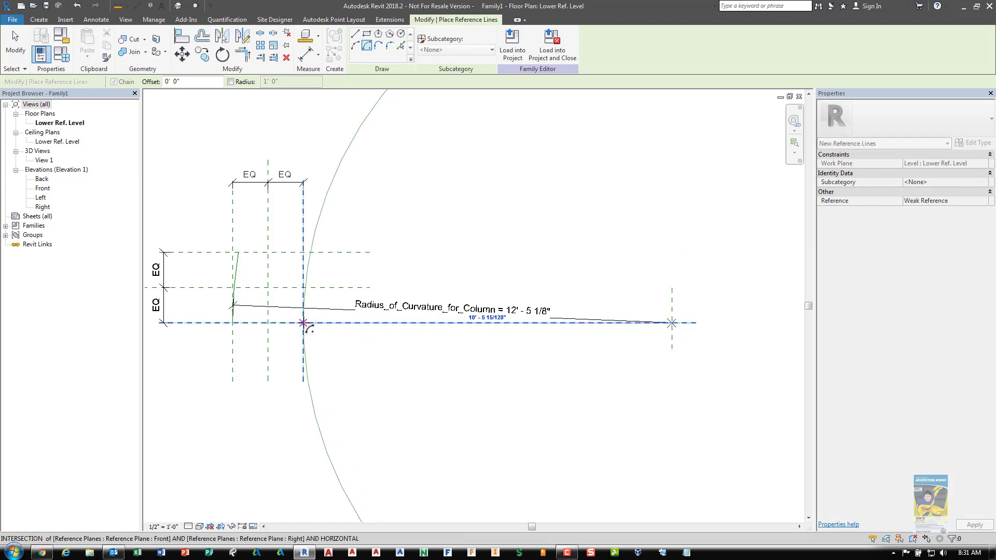
pyautogui.click(304, 323)
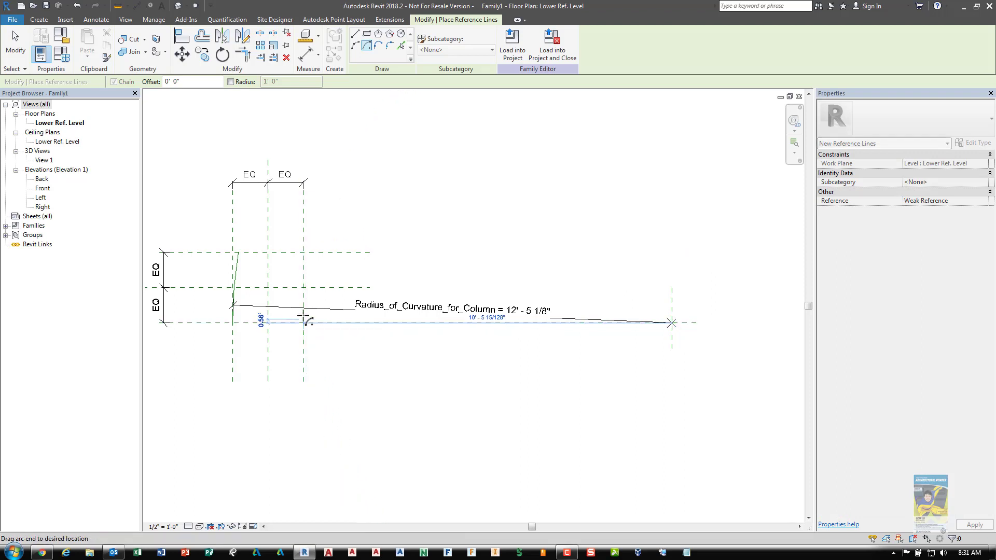
pyautogui.click(323, 258)
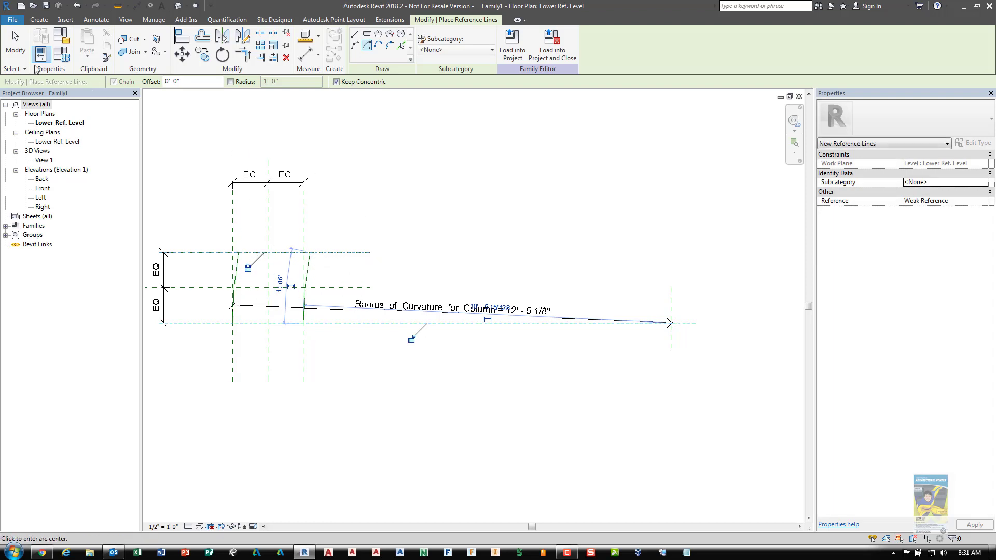
pyautogui.click(15, 44)
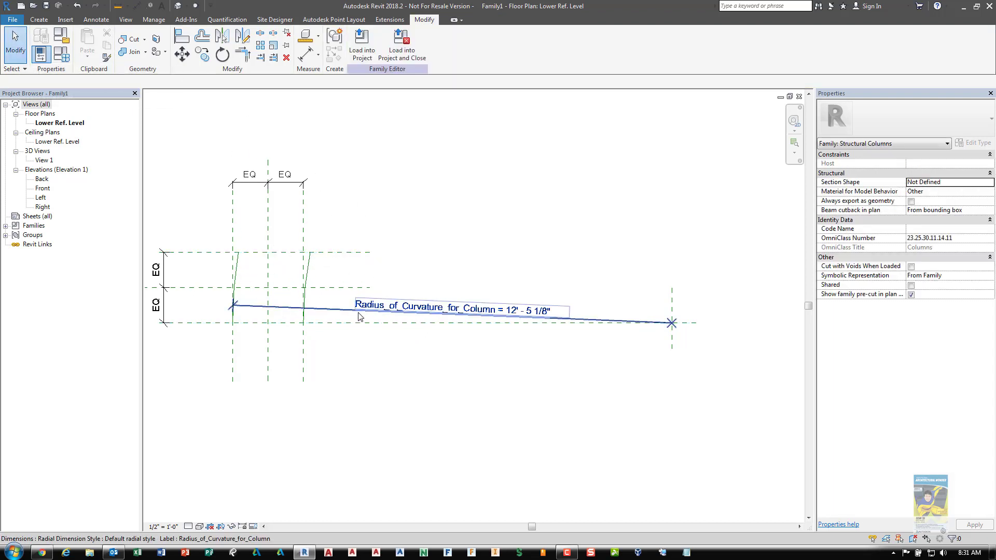
pyautogui.click(310, 260)
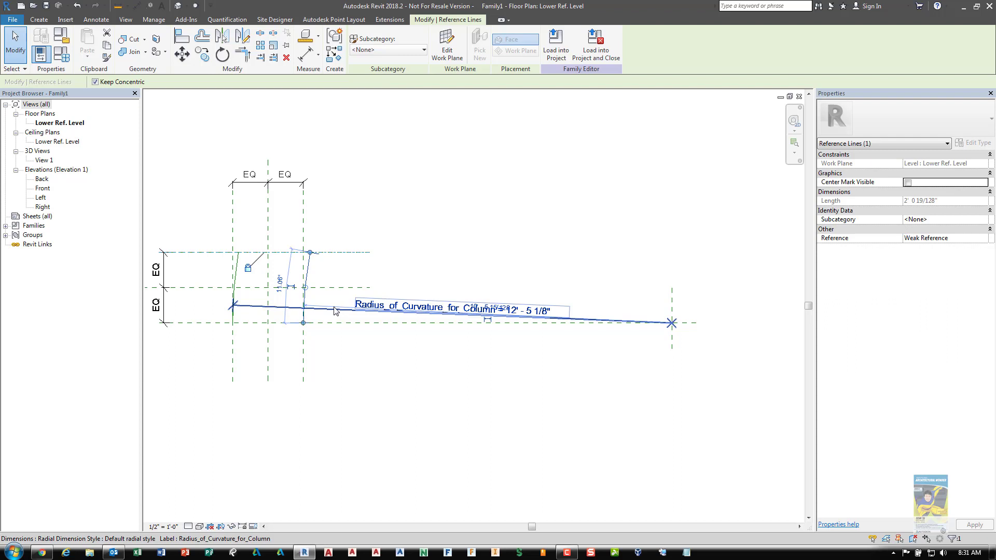
pyautogui.press('Escape')
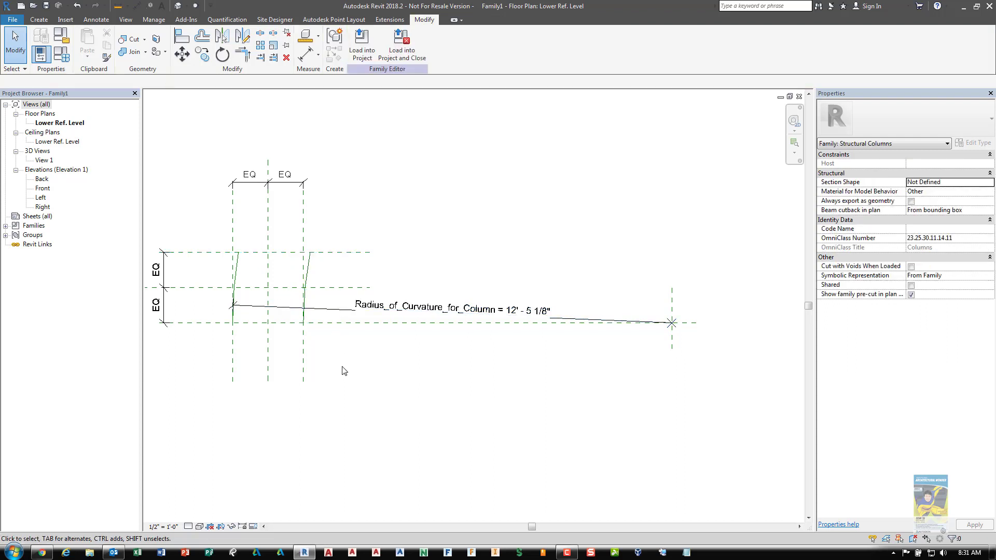
# Draw a straight reference line about 2' - 6" long from the second arc's Back-plane end, perpendicular to that arc and extending beyond the first arc
pyautogui.scroll(3, 313, 286)
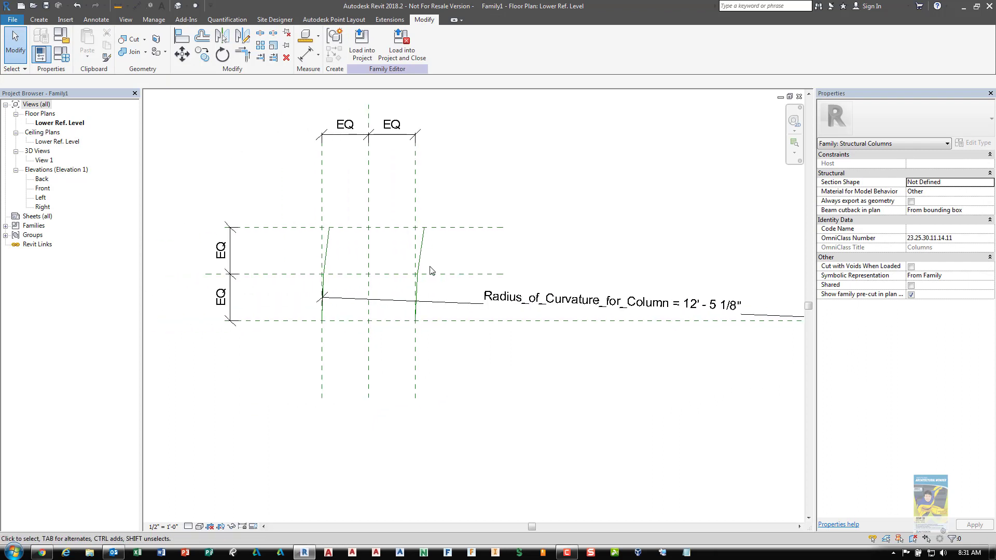
pyautogui.scroll(2, 377, 273)
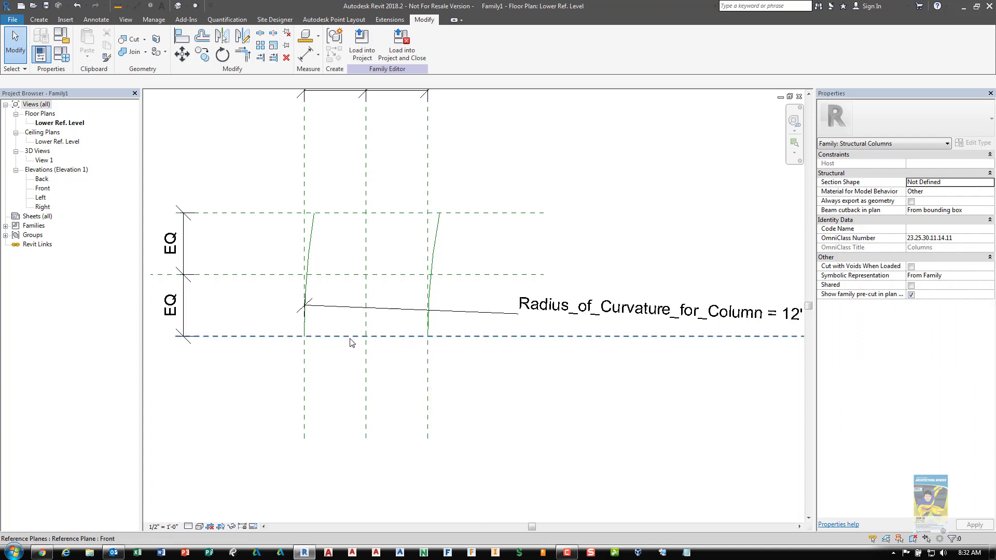
pyautogui.click(39, 19)
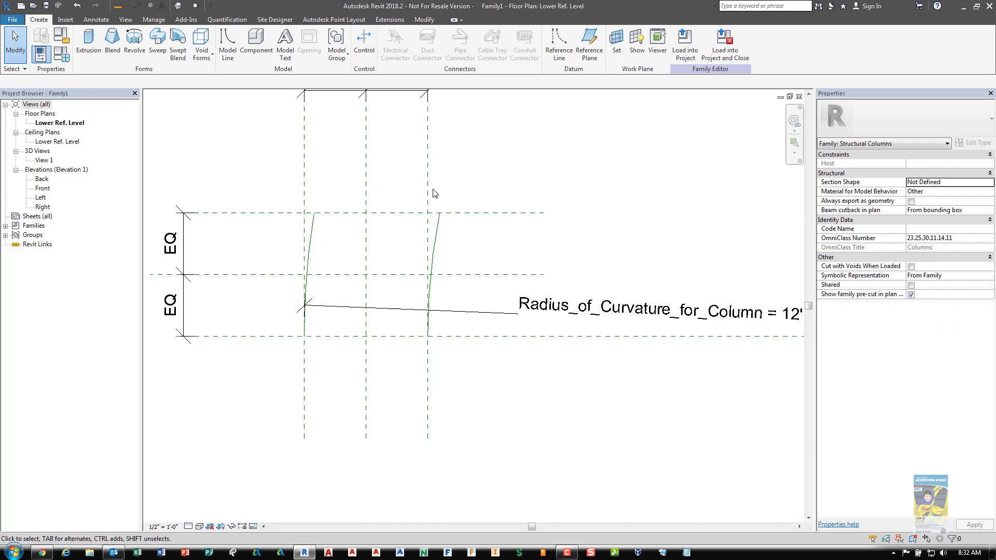
pyautogui.click(559, 42)
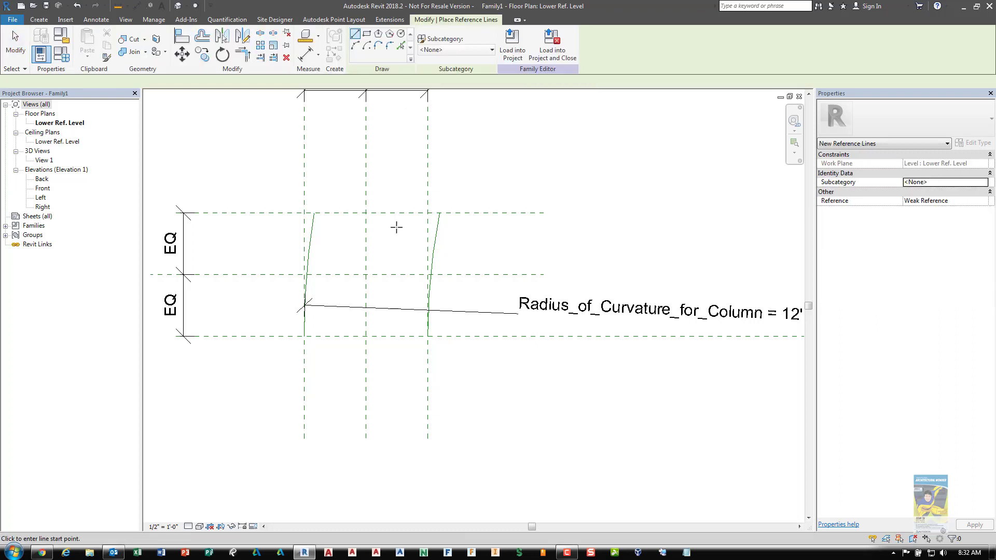
pyautogui.click(439, 212)
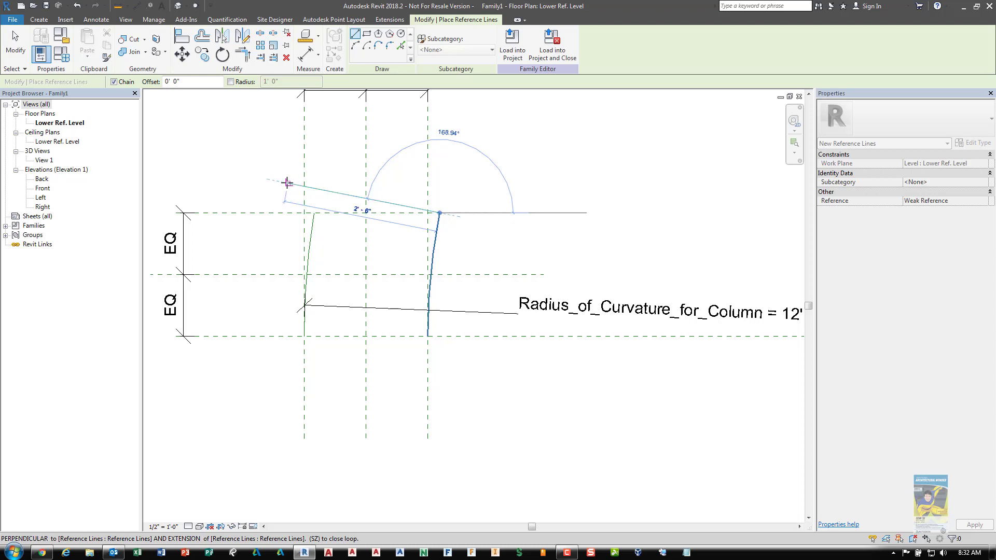
pyautogui.click(285, 182)
pyautogui.click(15, 45)
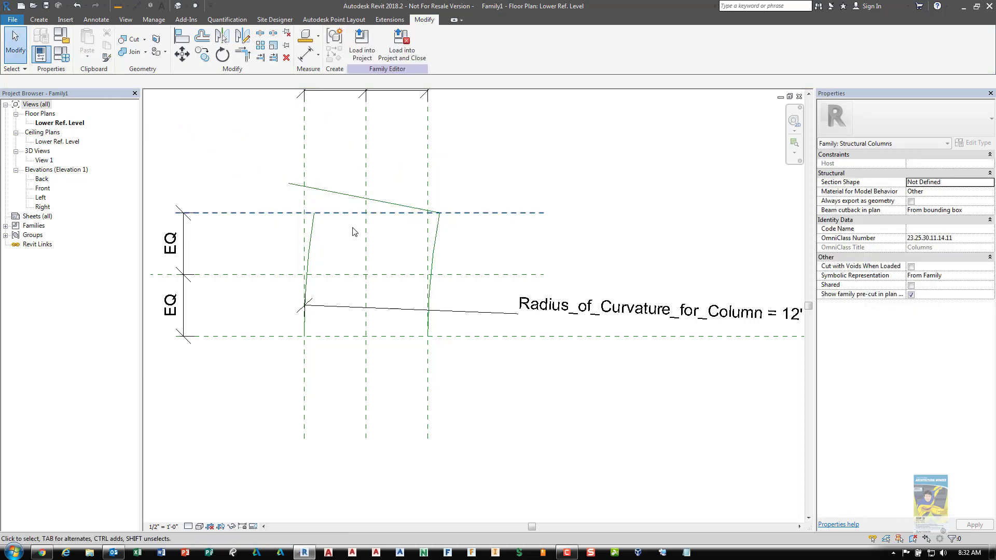
# Extend the outer arc's back end to meet the slanted reference line, removing the constraint to the Back plane
pyautogui.click(315, 230)
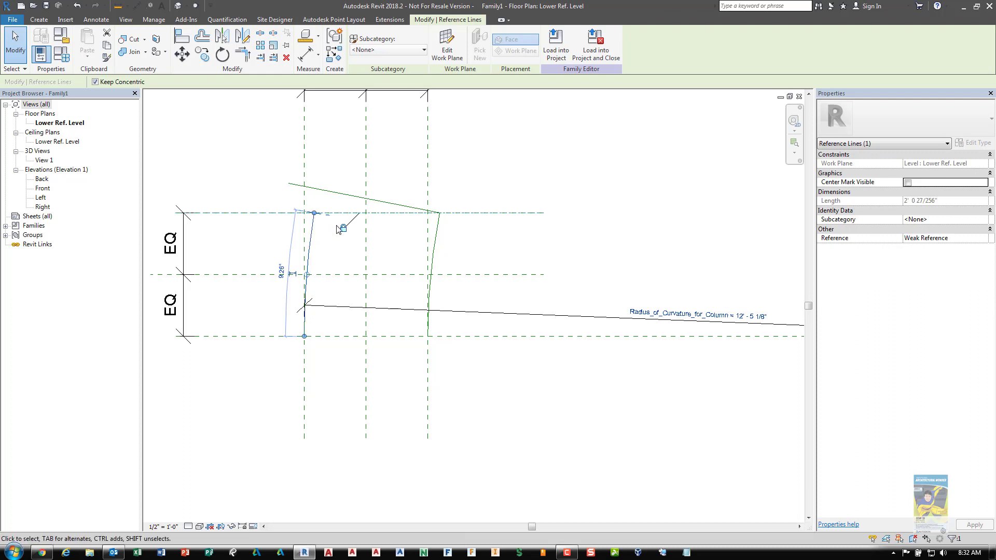
pyautogui.moveTo(315, 214); pyautogui.dragTo(318, 190)
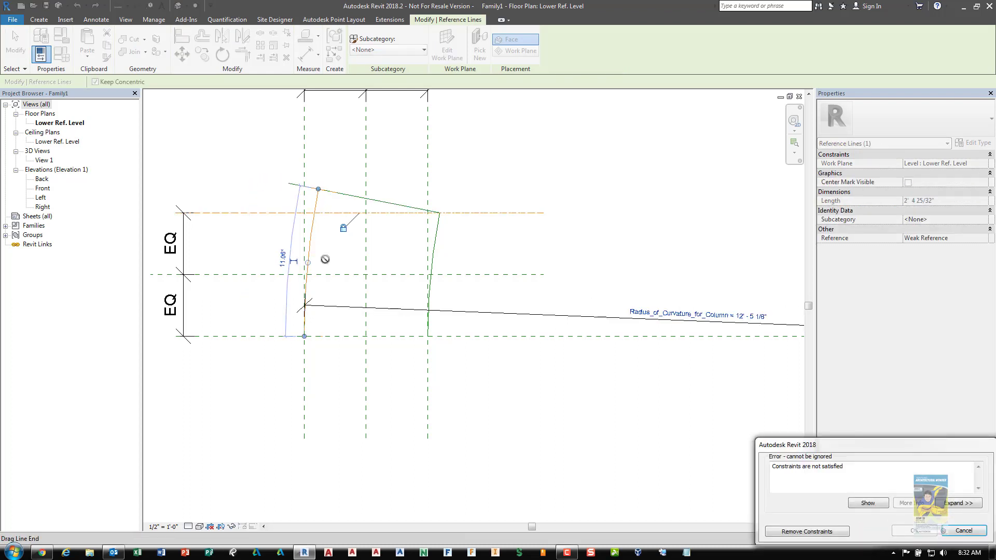
pyautogui.click(819, 531)
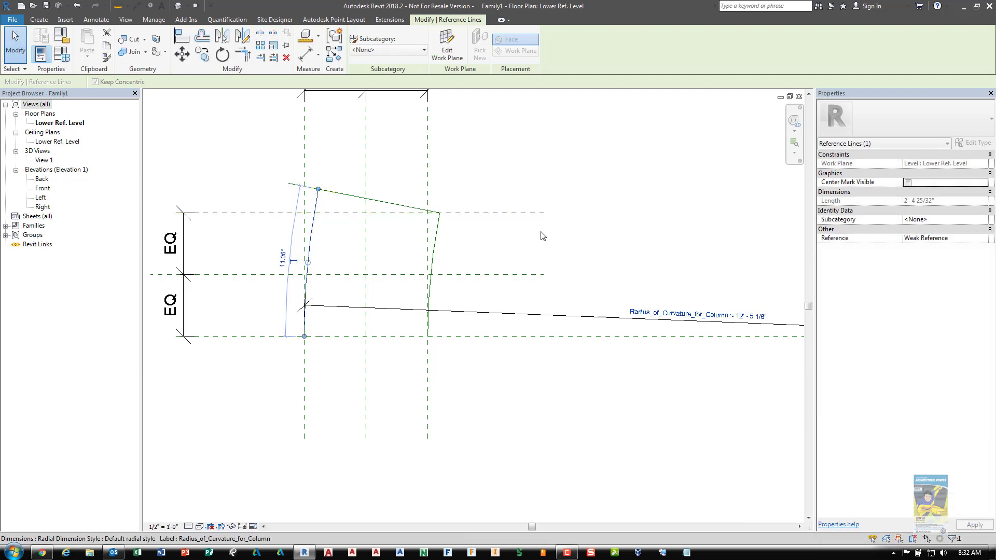
pyautogui.click(469, 162)
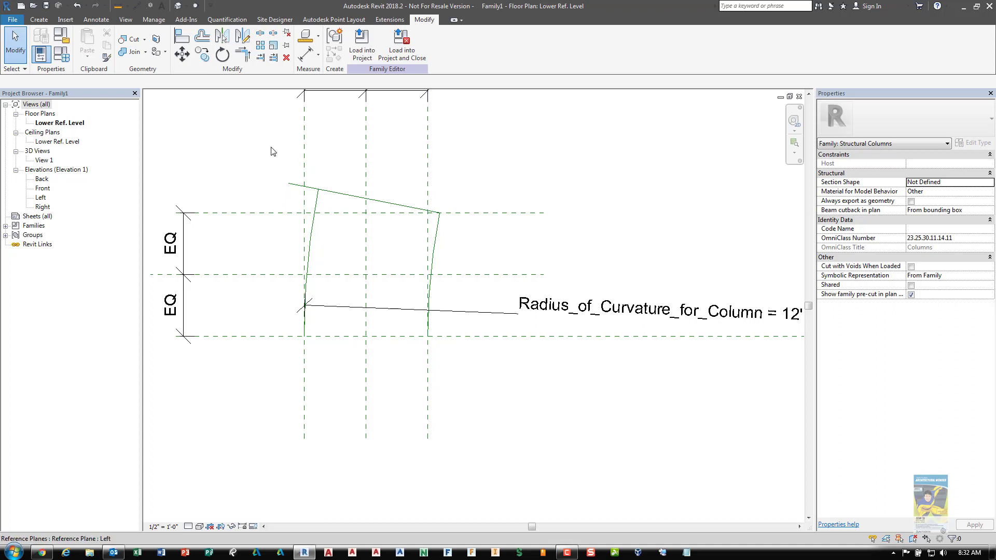
# Shorten the slanted reference line so that it ends at the outer arc's endpoint
pyautogui.click(290, 183)
pyautogui.moveTo(290, 184); pyautogui.dragTo(318, 189)
pyautogui.press('Escape')
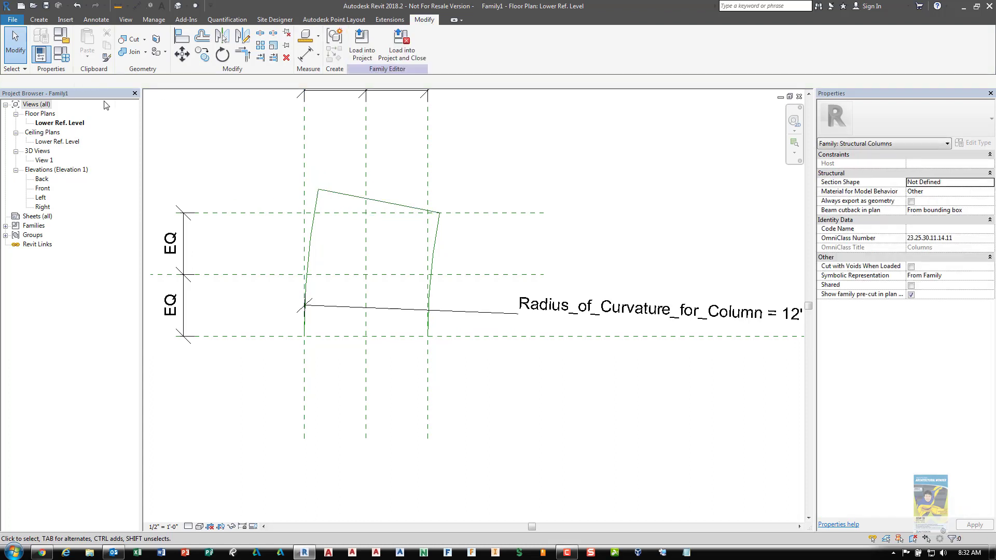
# Start an extrusion sketch by picking the slanted reference line, both arcs and the Front plane, with the sketch lines locked to them
pyautogui.click(39, 19)
pyautogui.click(86, 54)
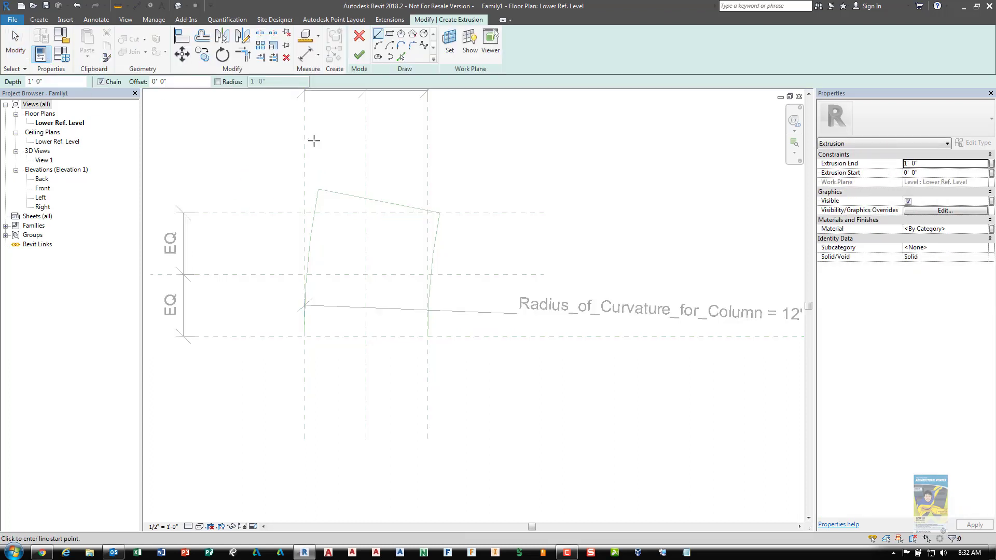
pyautogui.click(400, 57)
pyautogui.click(356, 202)
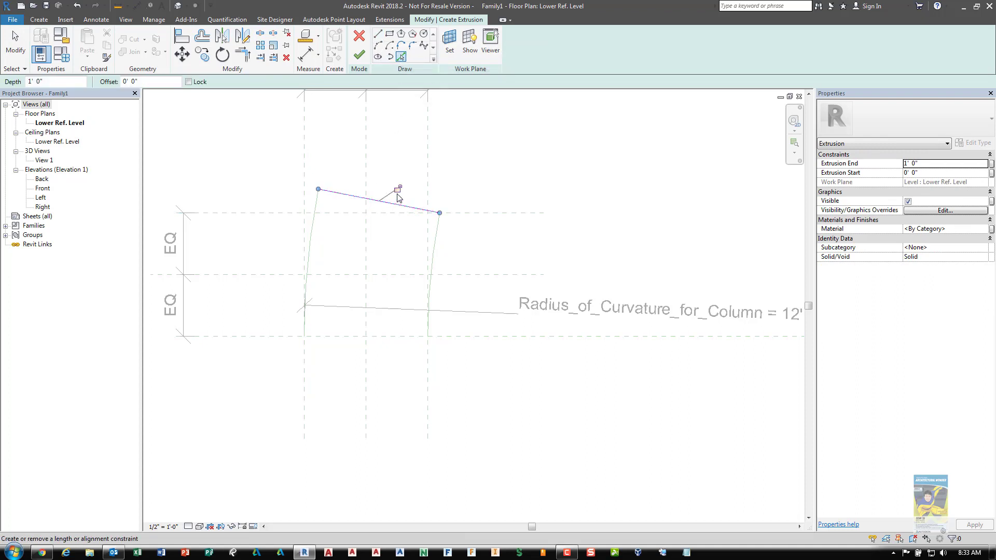
pyautogui.click(196, 84)
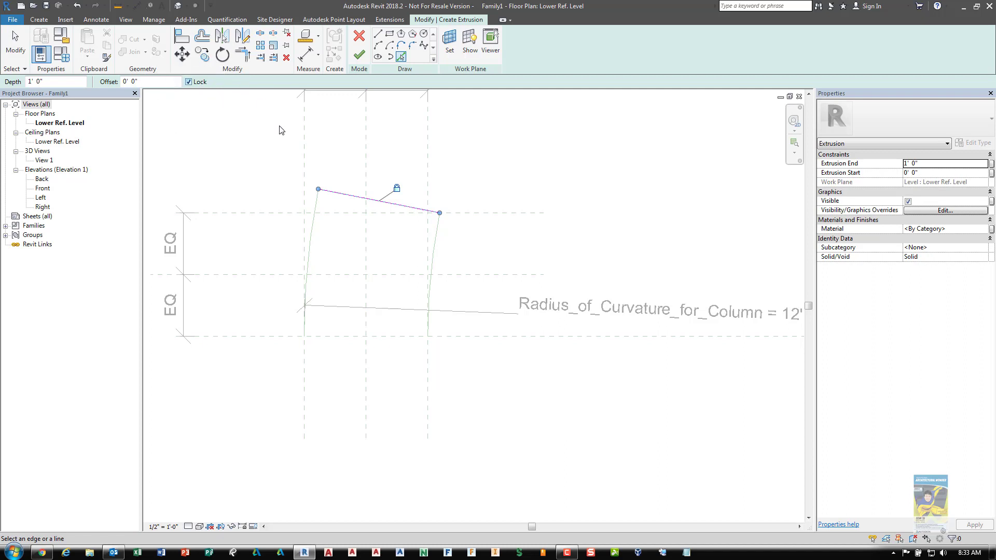
pyautogui.click(316, 215)
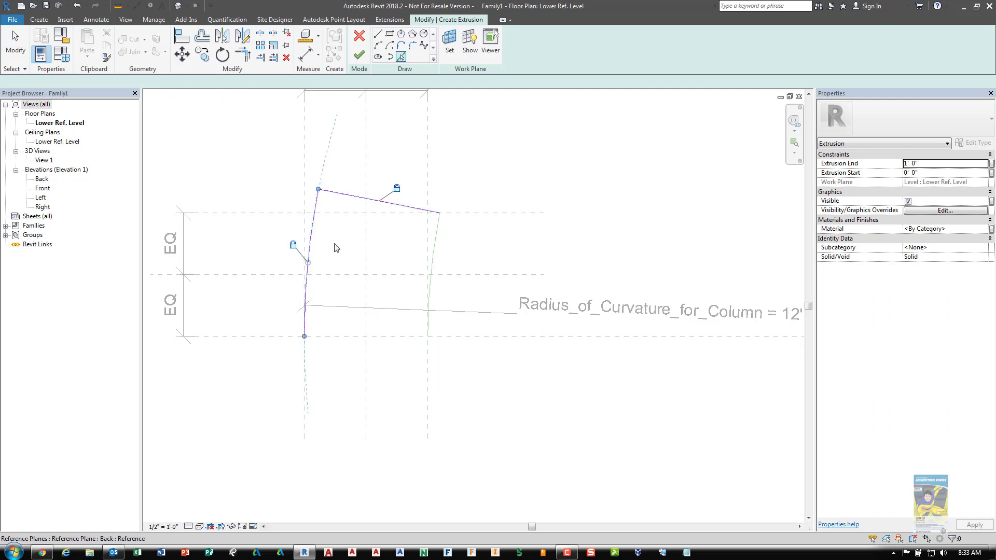
pyautogui.click(352, 341)
pyautogui.click(436, 256)
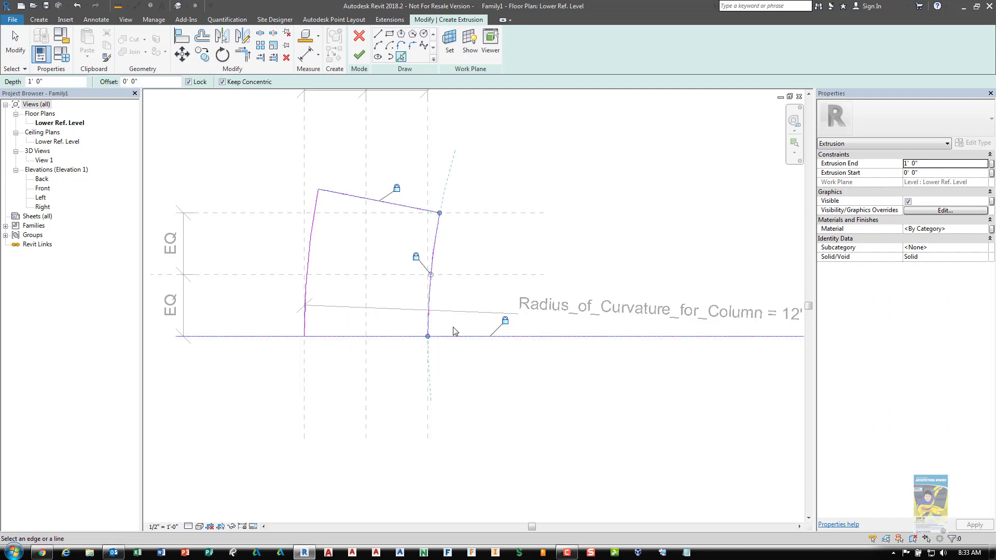
# Trim the sketch line along Front to both arcs to form a closed column profile
pyautogui.press('t')
pyautogui.press('r')
pyautogui.click(427, 328)
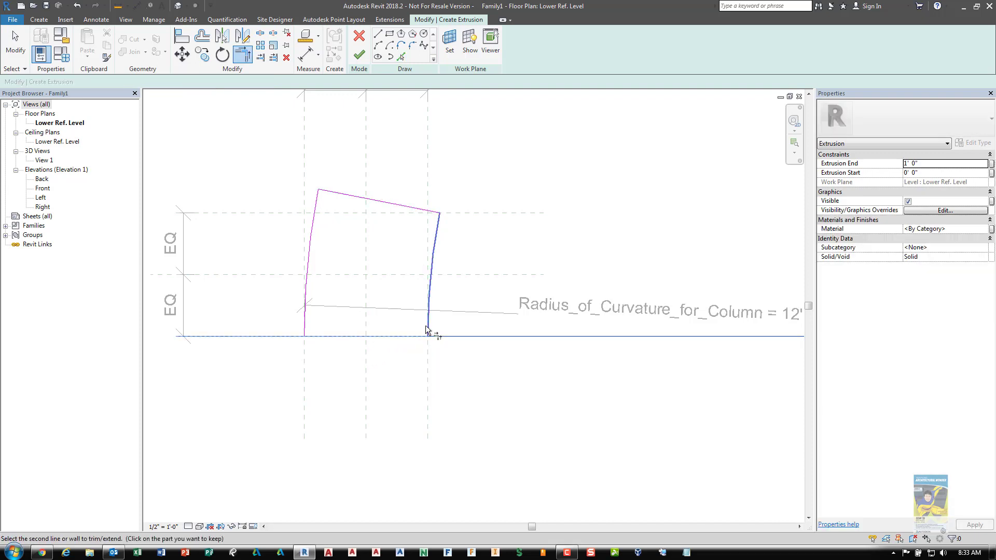
pyautogui.click(426, 332)
pyautogui.click(312, 336)
pyautogui.click(305, 324)
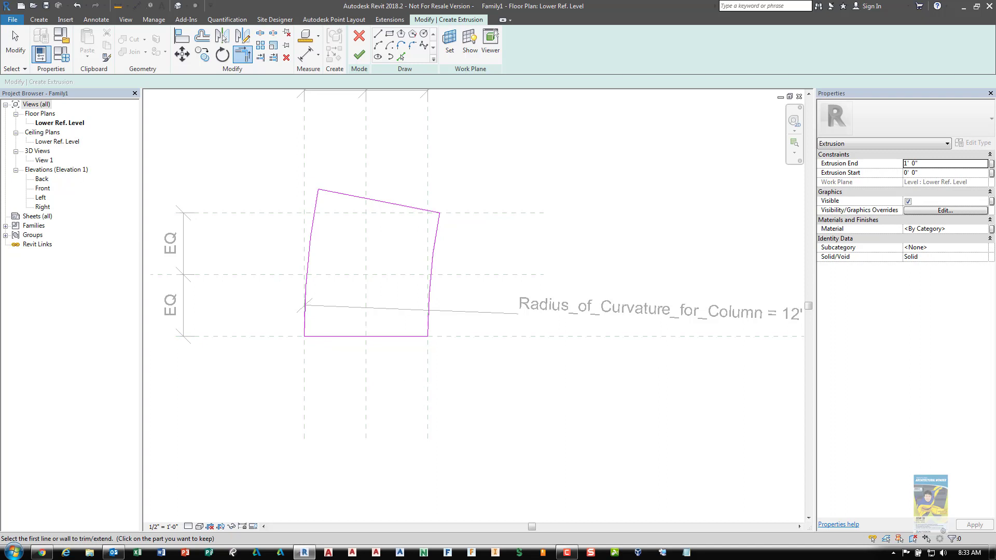
pyautogui.click(16, 44)
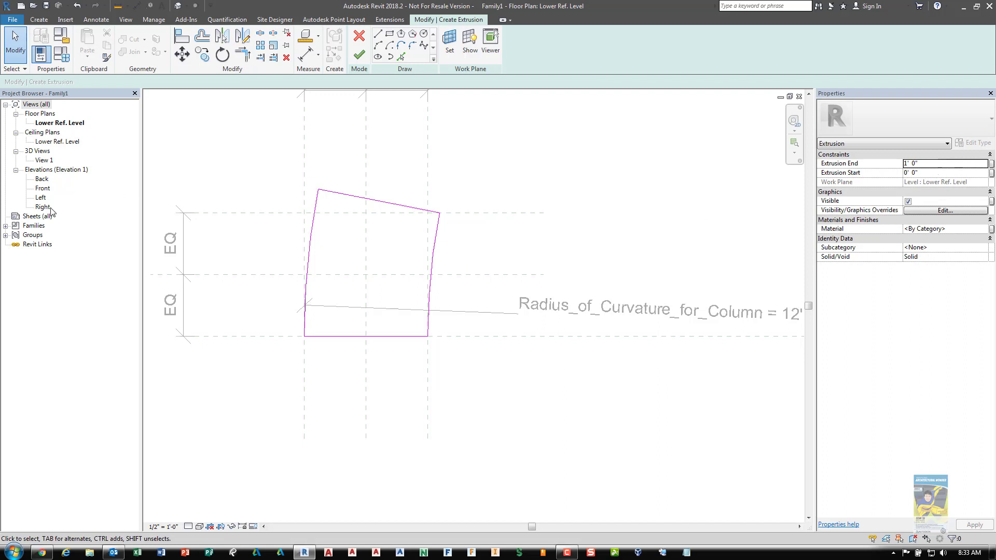
# Finish the column extrusion from the Front elevation and stretch its top up to about 7'-7" high
pyautogui.doubleClick(43, 189)
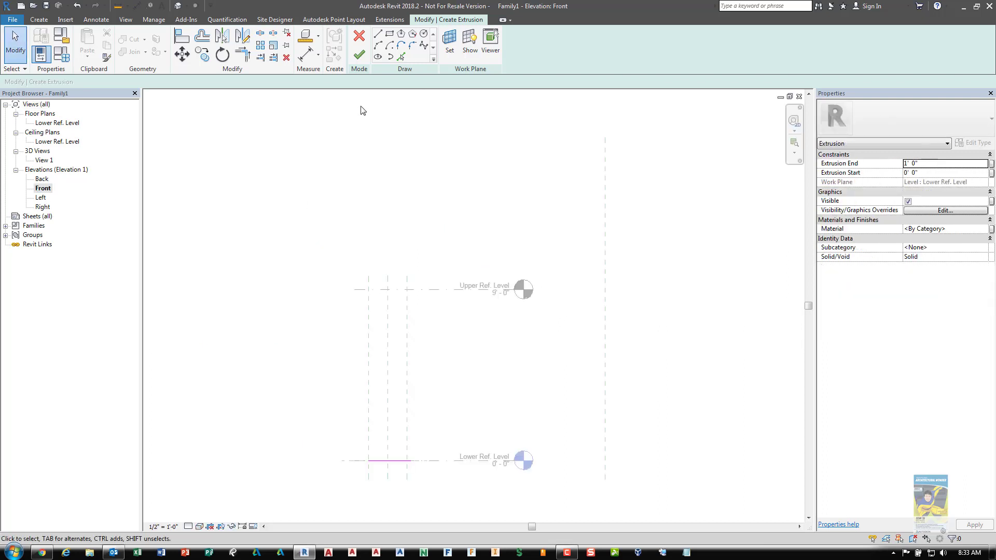
pyautogui.click(359, 54)
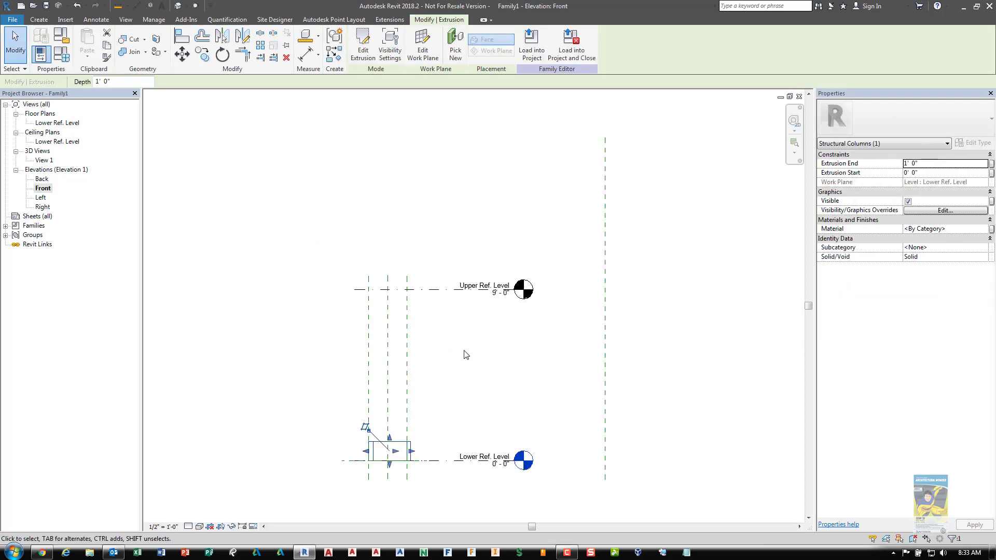
pyautogui.moveTo(390, 438); pyautogui.dragTo(385, 317)
pyautogui.click(456, 378)
pyautogui.scroll(2, 456, 379)
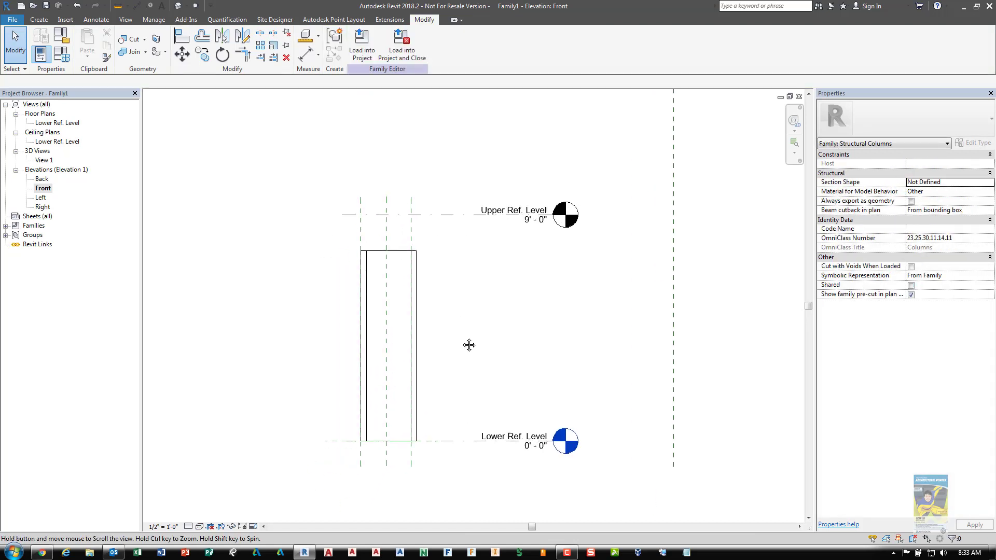
pyautogui.moveTo(469, 345); pyautogui.dragTo(469, 344, button='middle')
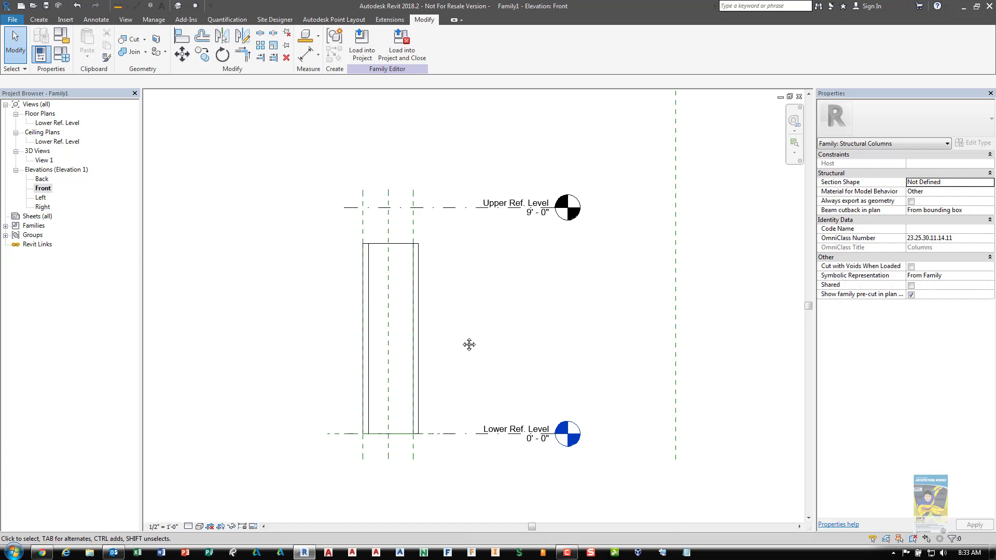
# Review the family's type parameters, including the identity data group, without changing anything
pyautogui.click(61, 55)
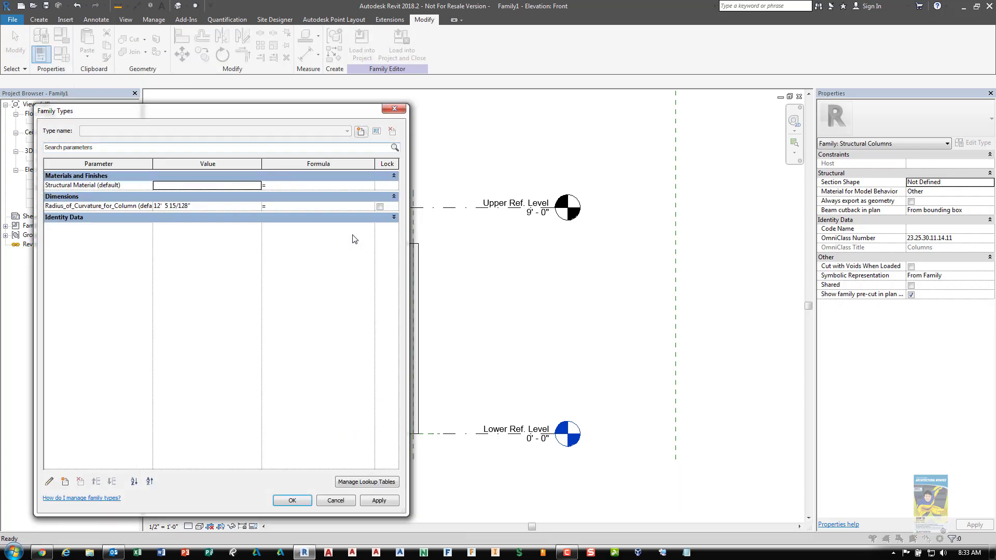
pyautogui.click(394, 217)
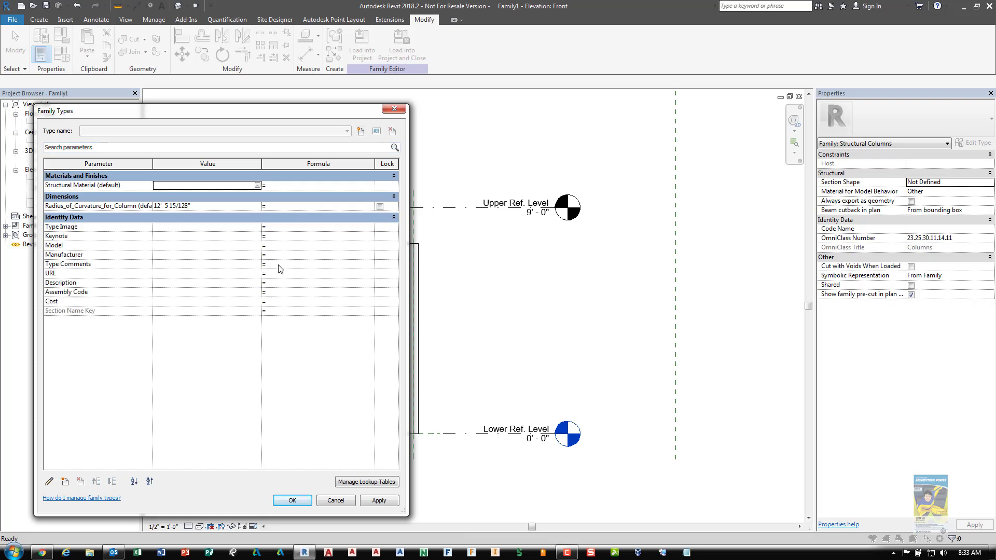
pyautogui.click(335, 500)
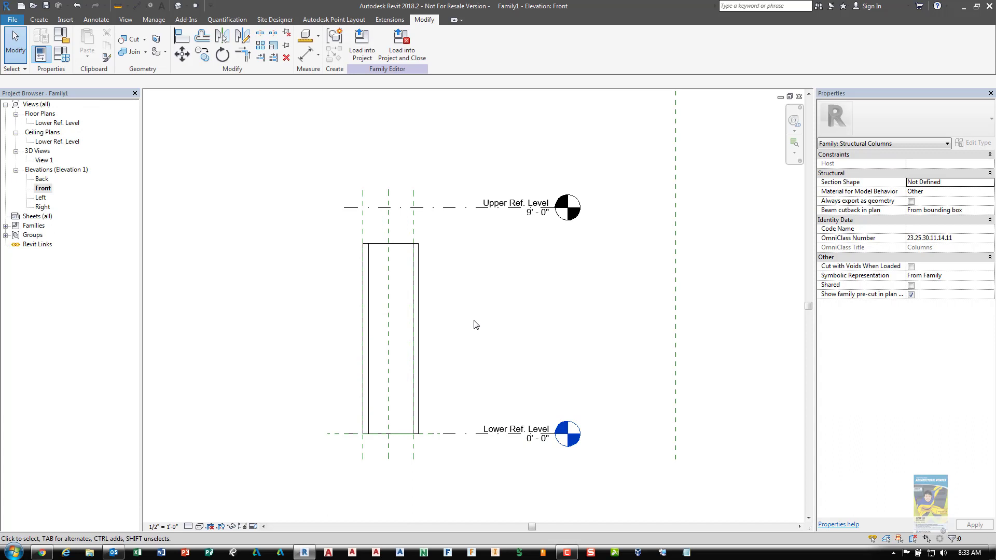
# Draw a horizontal reference plane just above the column's top in the Front elevation and name it Top
pyautogui.press('r')
pyautogui.press('p')
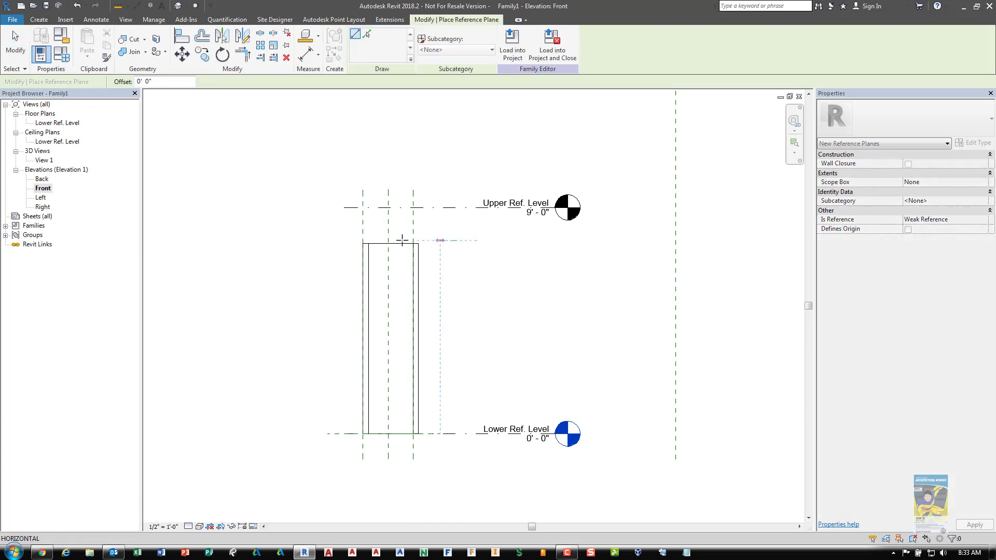
pyautogui.click(457, 240)
pyautogui.click(329, 240)
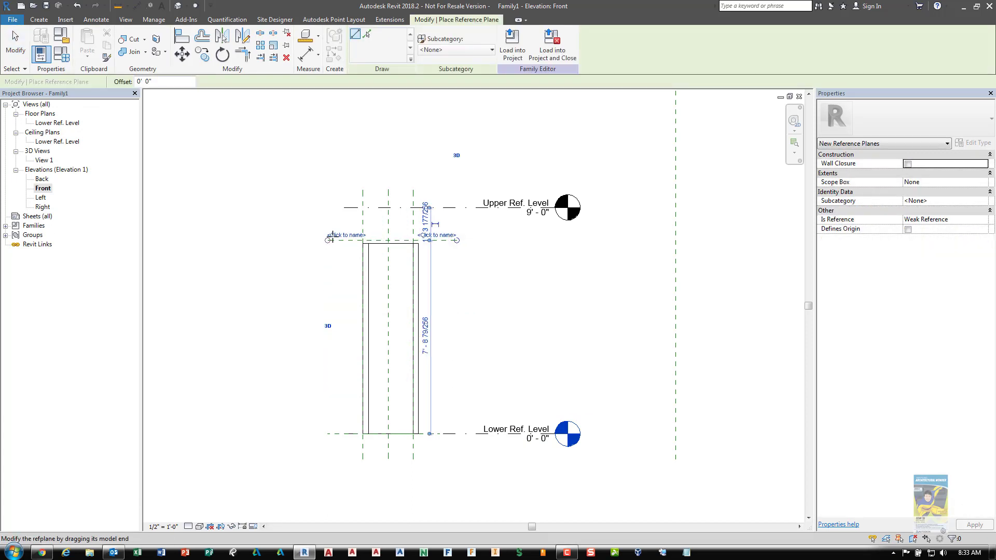
pyautogui.press('Escape')
pyautogui.press('Escape')
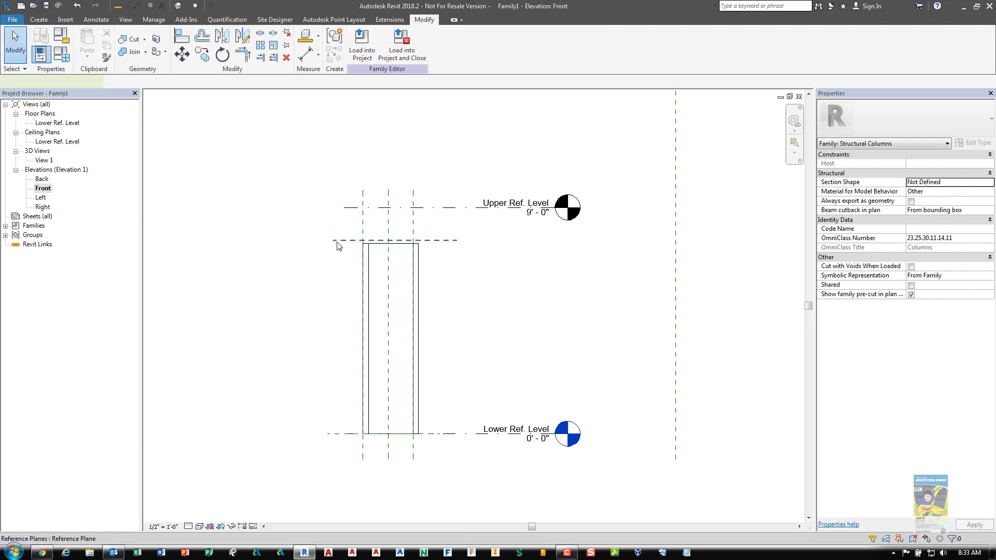
pyautogui.click(337, 242)
pyautogui.click(355, 235)
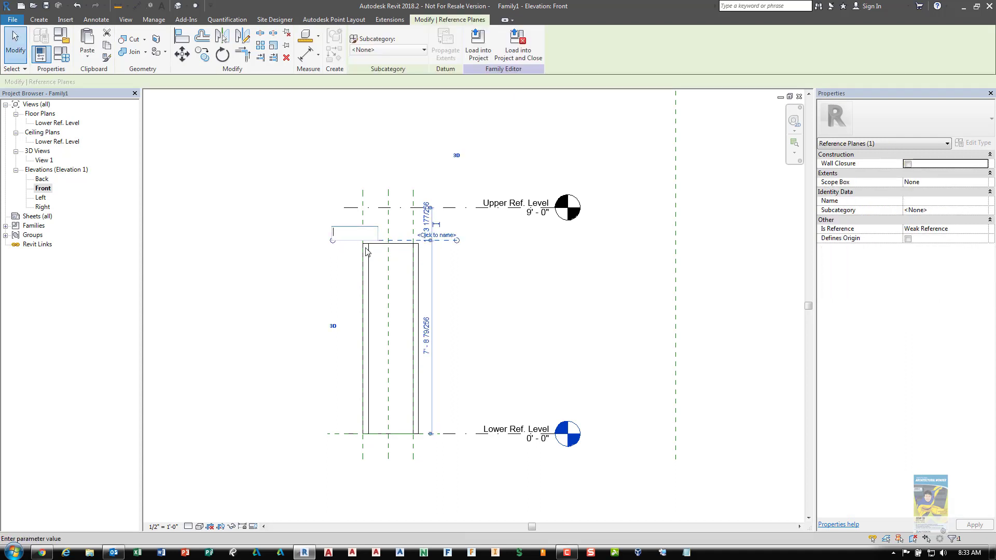
pyautogui.write('Top')
pyautogui.press('Return')
pyautogui.click(323, 282)
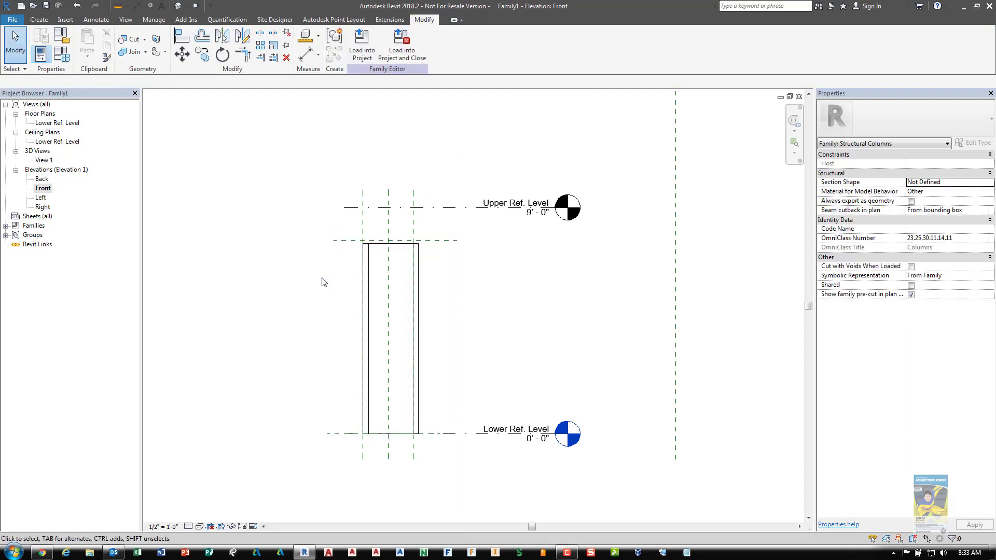
# Stretch the column extrusion's top face up to the Top reference plane and lock it there
pyautogui.click(364, 260)
pyautogui.scroll(3, 399, 243)
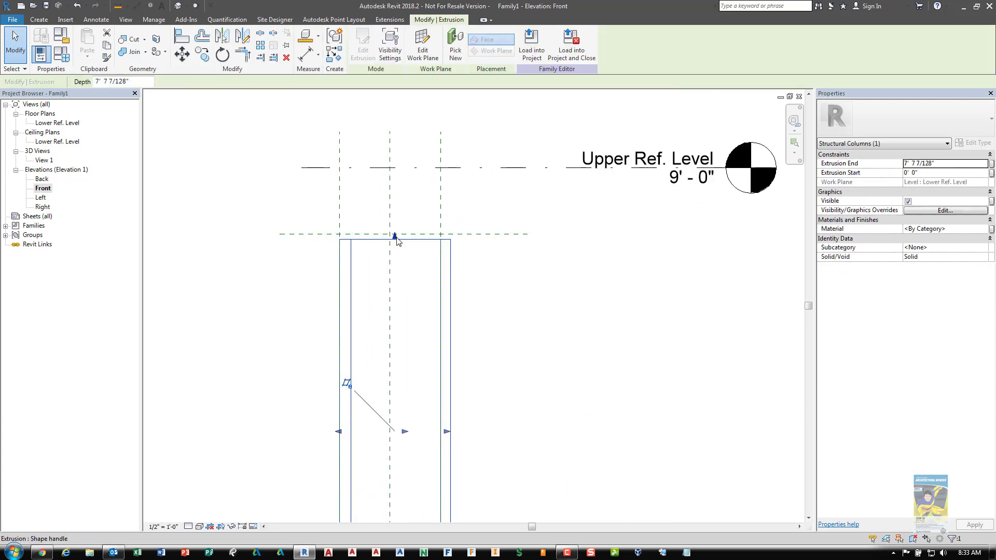
pyautogui.moveTo(395, 234); pyautogui.dragTo(393, 230)
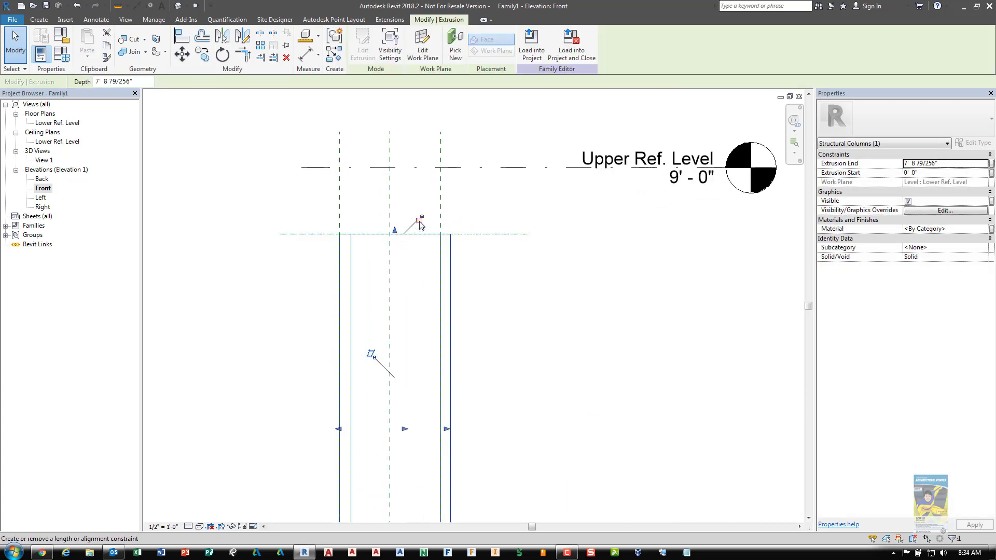
pyautogui.click(491, 306)
pyautogui.scroll(-3, 492, 311)
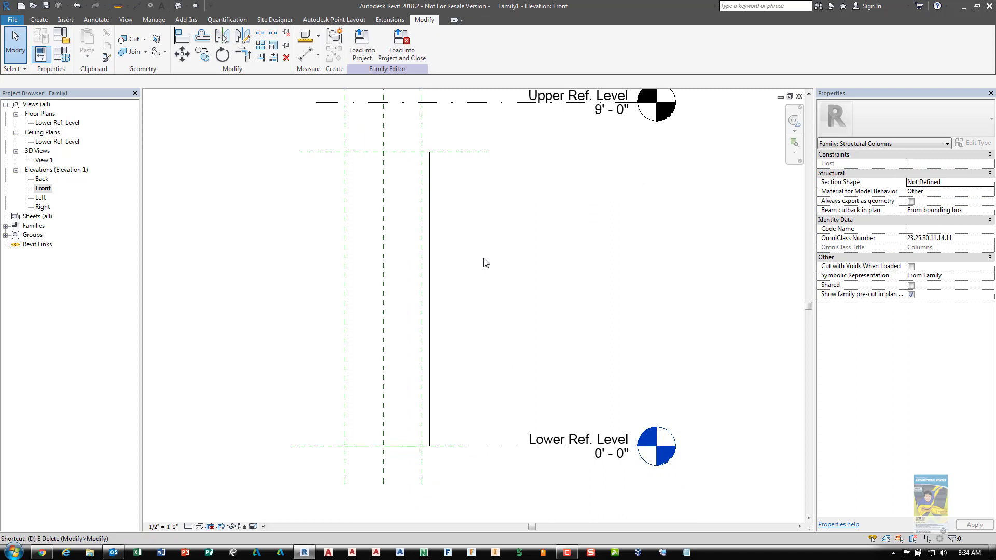
# Add an aligned dimension between the Top reference plane and Lower Ref. Level, placed beside the column
pyautogui.press('d')
pyautogui.press('i')
pyautogui.click(469, 152)
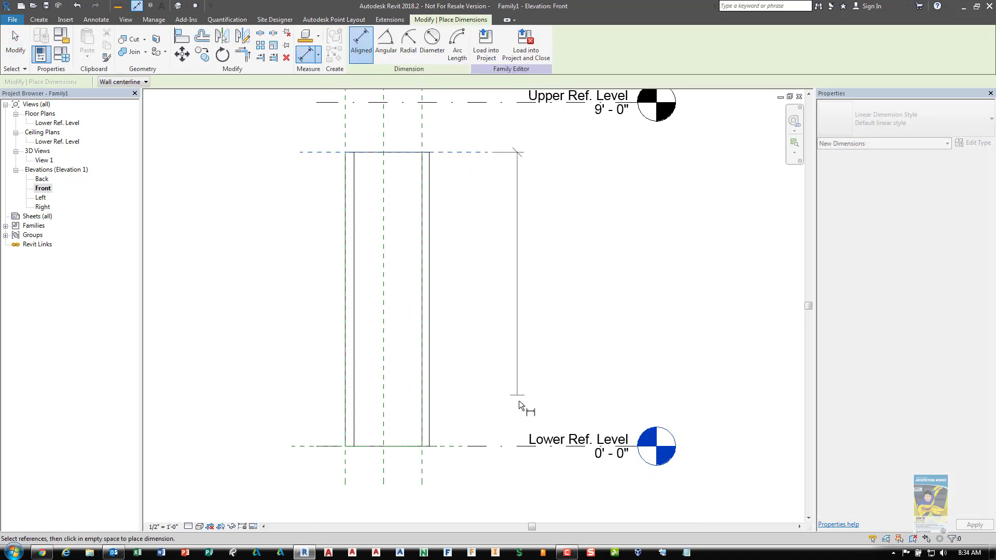
pyautogui.click(531, 446)
pyautogui.click(254, 337)
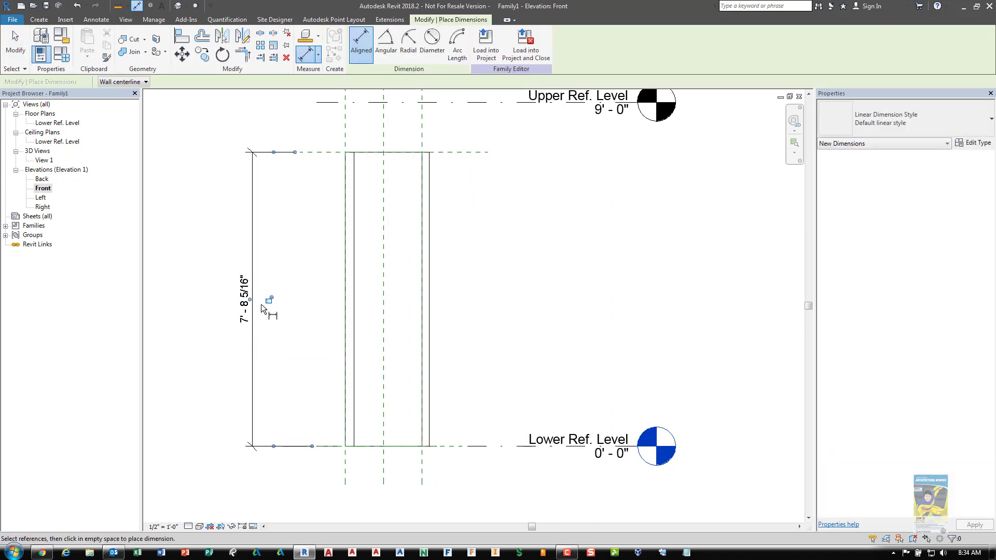
pyautogui.press('Escape')
# Label the column's height dimension with a new instance parameter named Column_Height
pyautogui.click(252, 218)
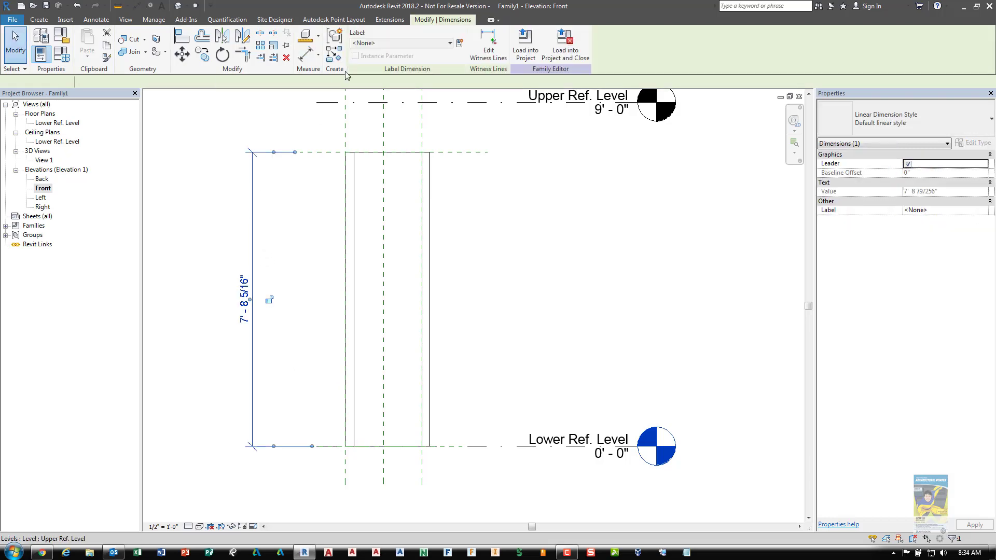
pyautogui.click(460, 43)
pyautogui.write('Column_Height')
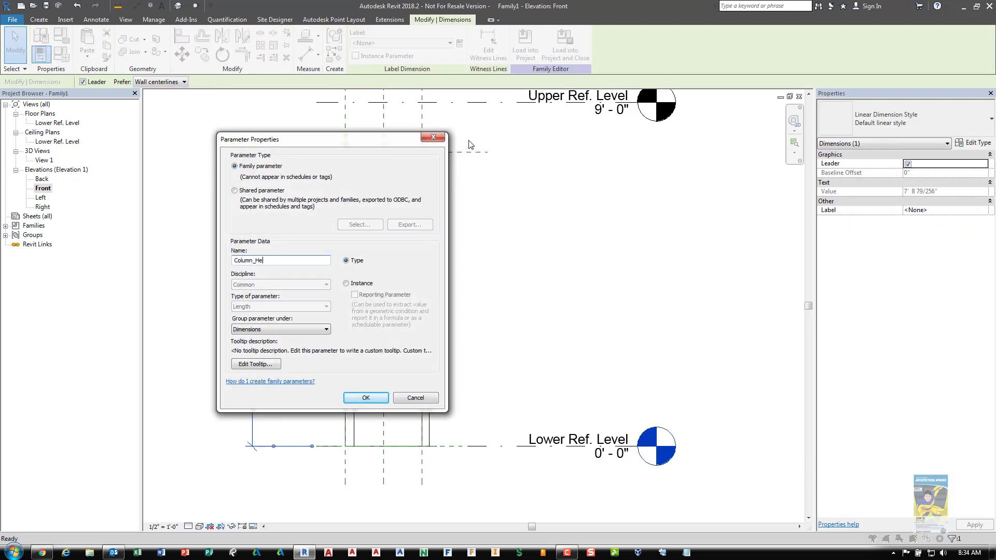
pyautogui.click(368, 284)
pyautogui.click(366, 397)
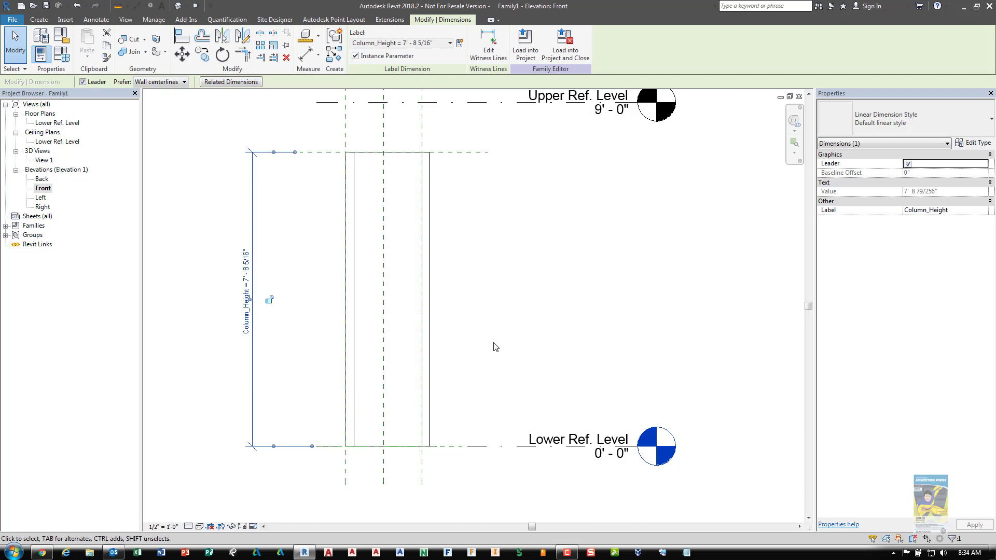
pyautogui.click(493, 347)
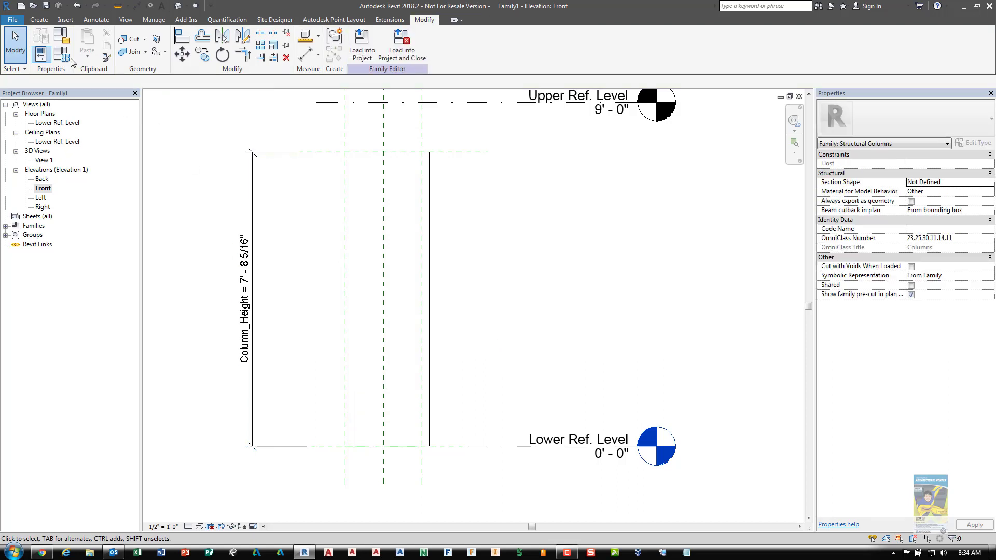
# Show the column in the default 3D view with the Shaded visual style
pyautogui.click(178, 7)
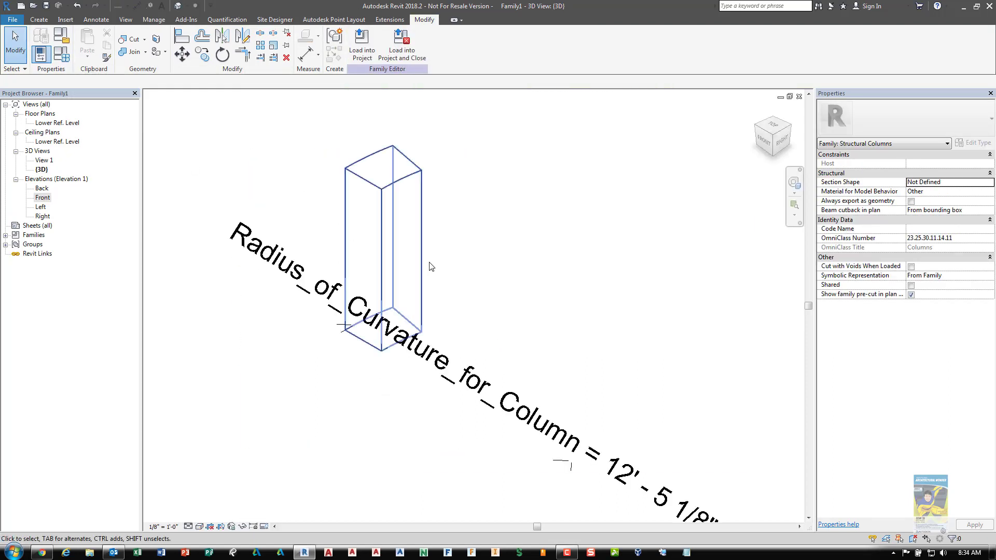
pyautogui.press('s')
pyautogui.press('d')
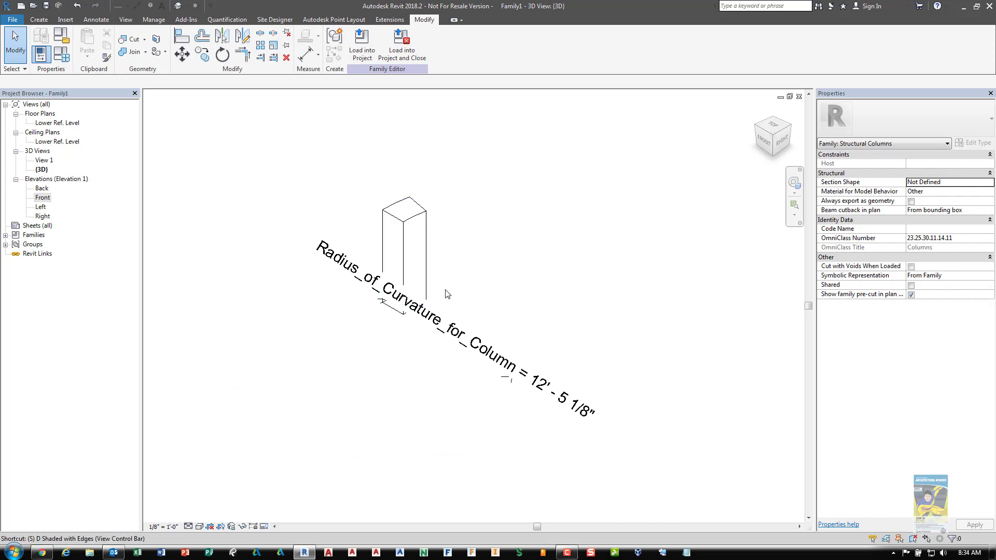
pyautogui.keyDown('shift'); pyautogui.moveTo(383, 344); pyautogui.dragTo(414, 292, button='middle'); pyautogui.keyUp('shift')
# Set Column_Height to 9' 0" in the family types and apply it to test the column
pyautogui.click(62, 54)
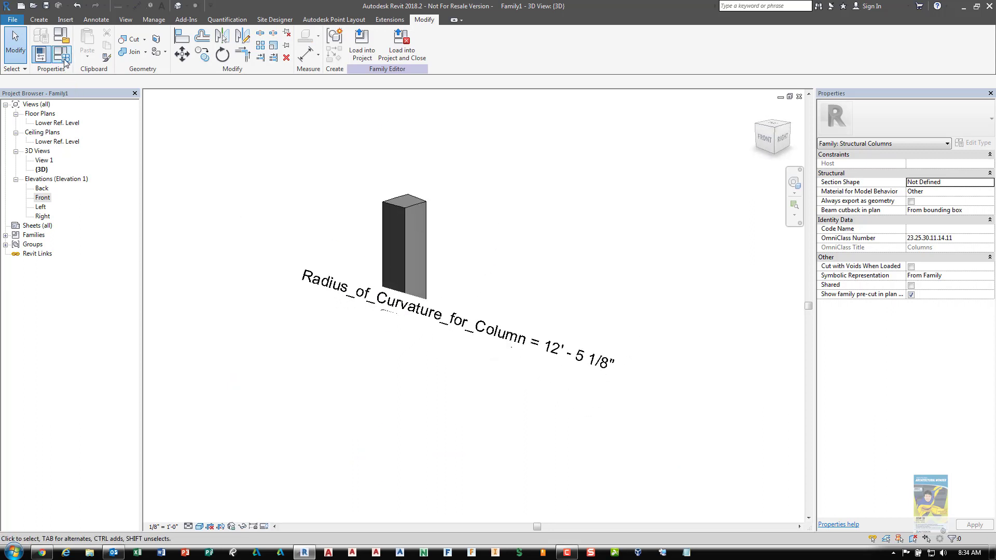
pyautogui.moveTo(324, 111); pyautogui.dragTo(825, 100)
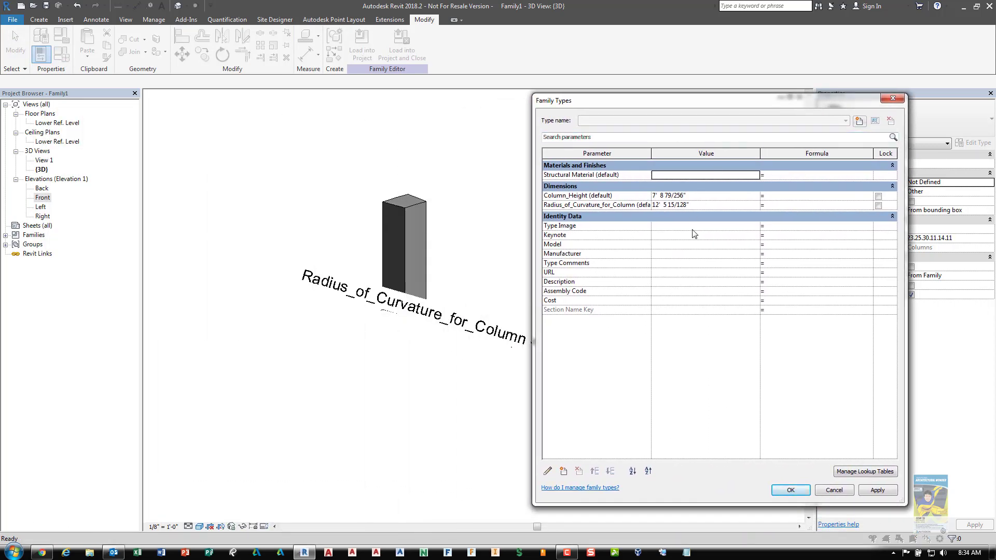
pyautogui.click(714, 197)
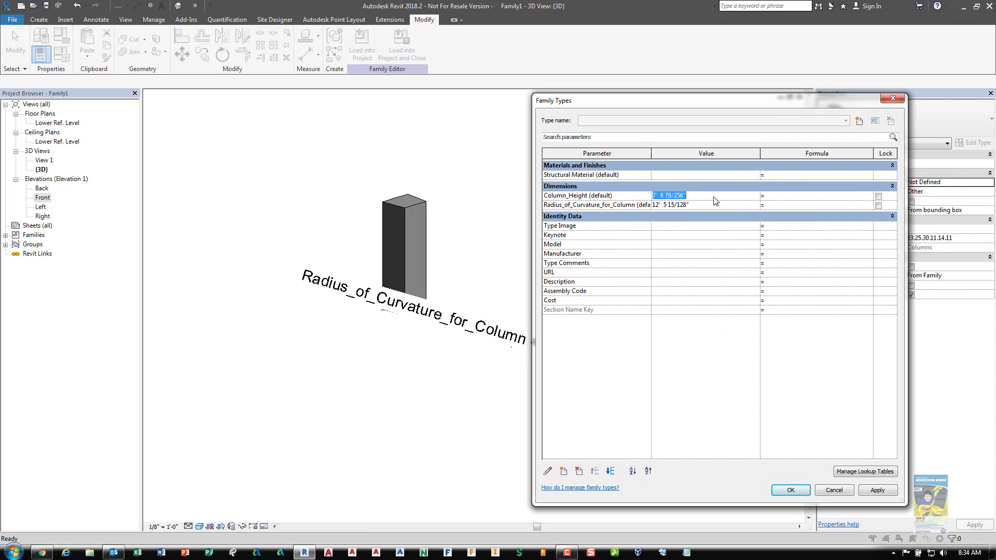
pyautogui.write('9')
pyautogui.press('Tab')
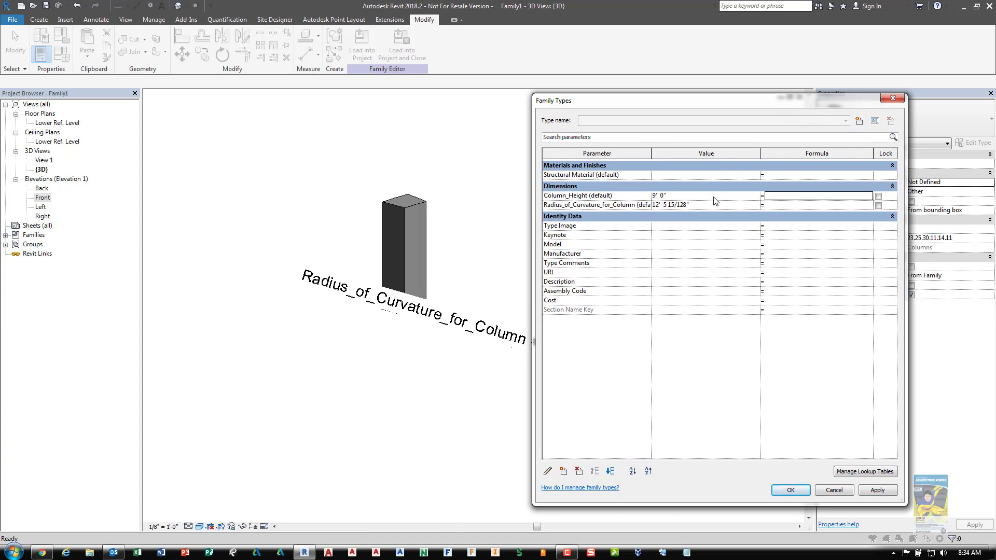
pyautogui.click(873, 490)
pyautogui.click(789, 491)
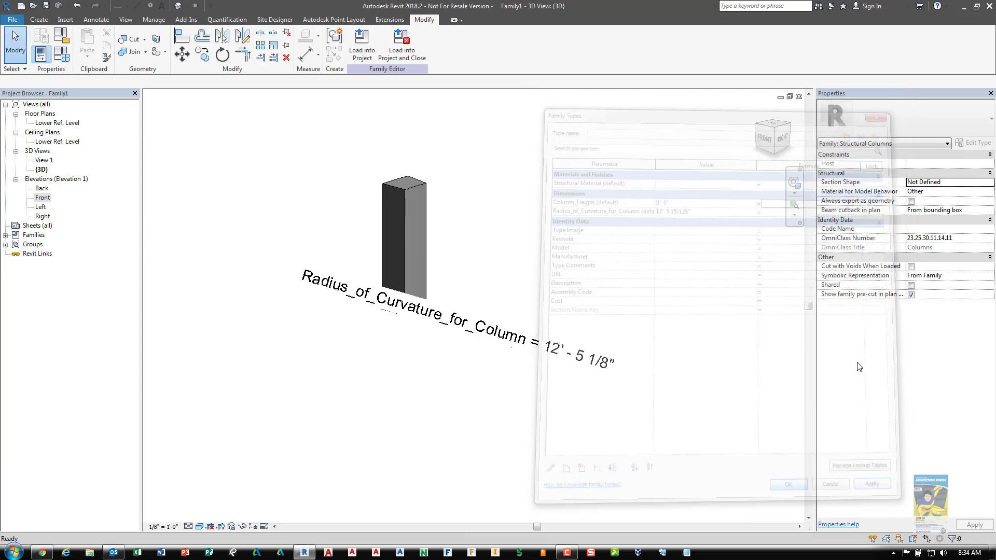
# Set Radius_of_Curvature_for_Column to 15' 0" in the family types and apply it
pyautogui.keyDown('shift'); pyautogui.moveTo(510, 265); pyautogui.dragTo(441, 262, button='middle'); pyautogui.keyUp('shift')
pyautogui.click(62, 55)
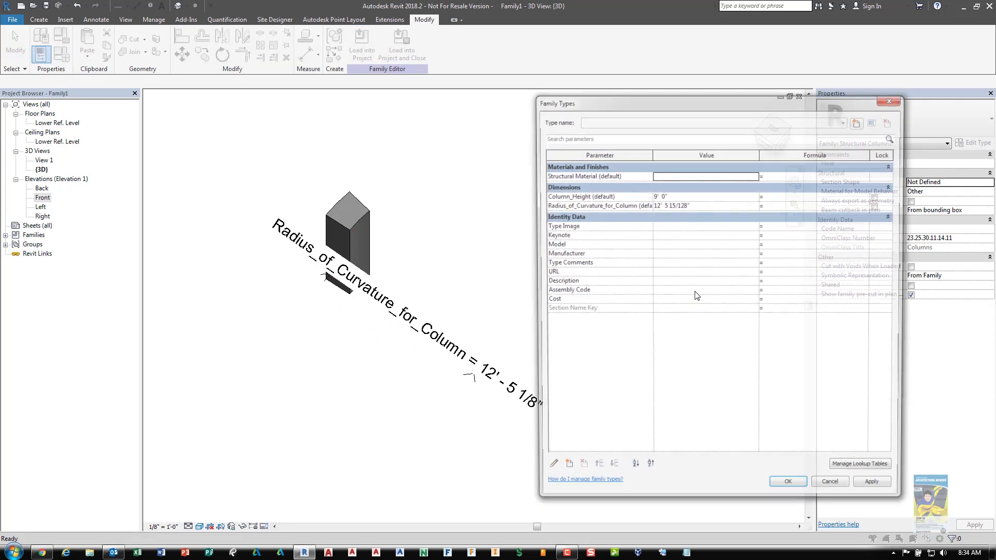
pyautogui.click(712, 205)
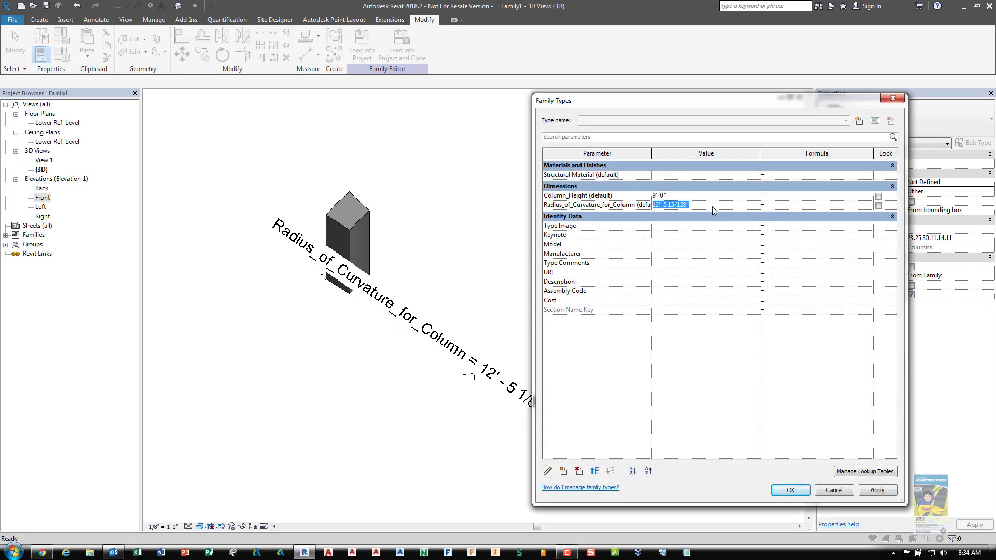
pyautogui.write('15')
pyautogui.press('Return')
pyautogui.click(877, 490)
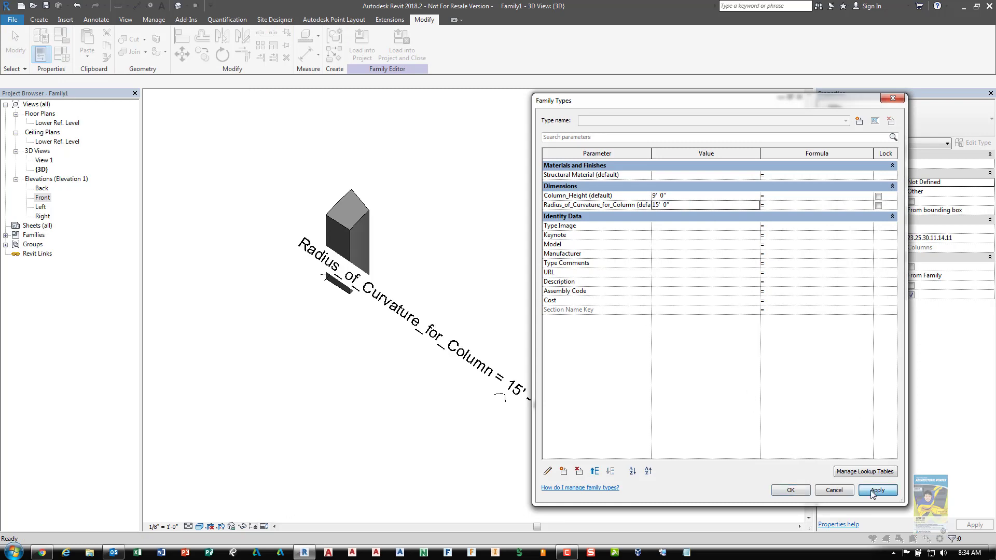
pyautogui.click(793, 491)
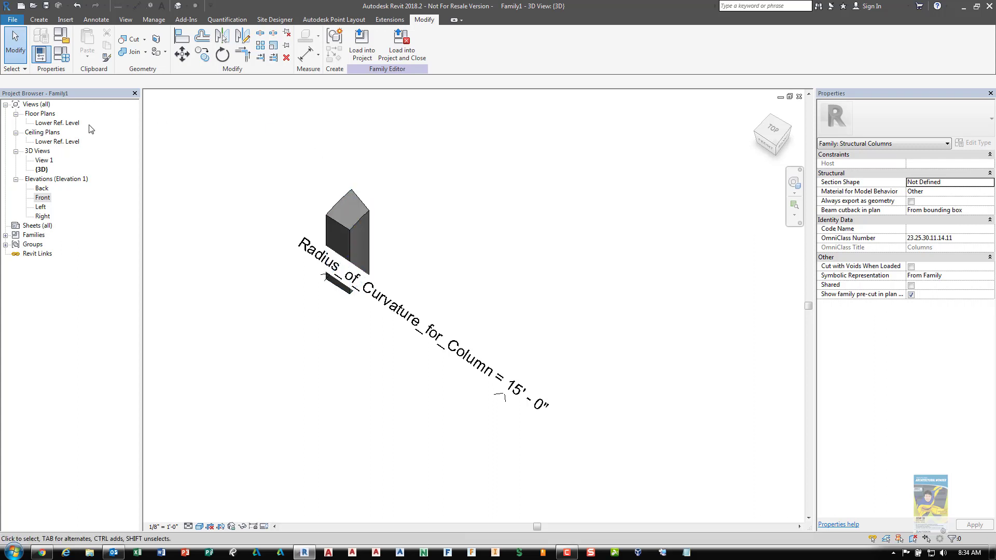
# Examine the column profile and its radius dimension in the Lower Ref. Level floor plan
pyautogui.doubleClick(64, 124)
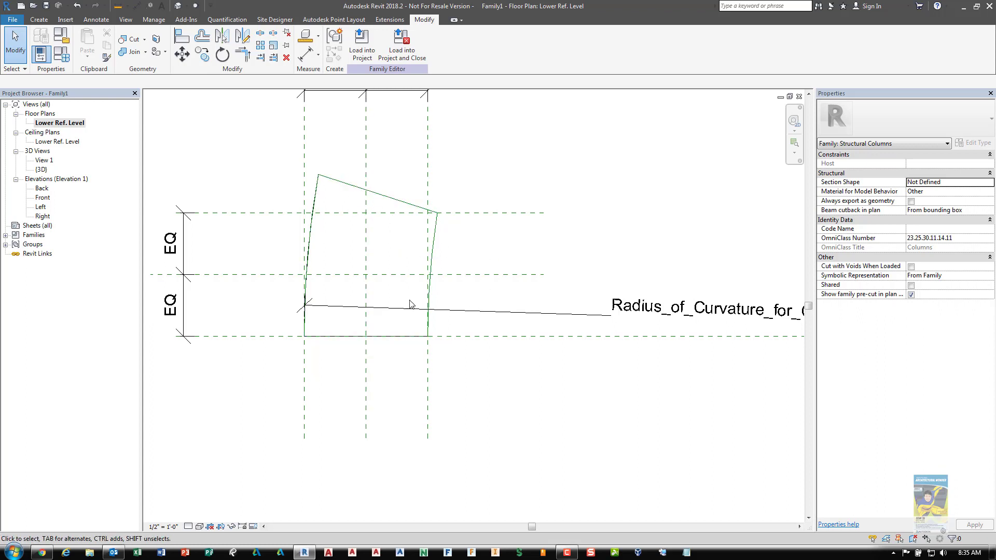
pyautogui.scroll(-2, 467, 283)
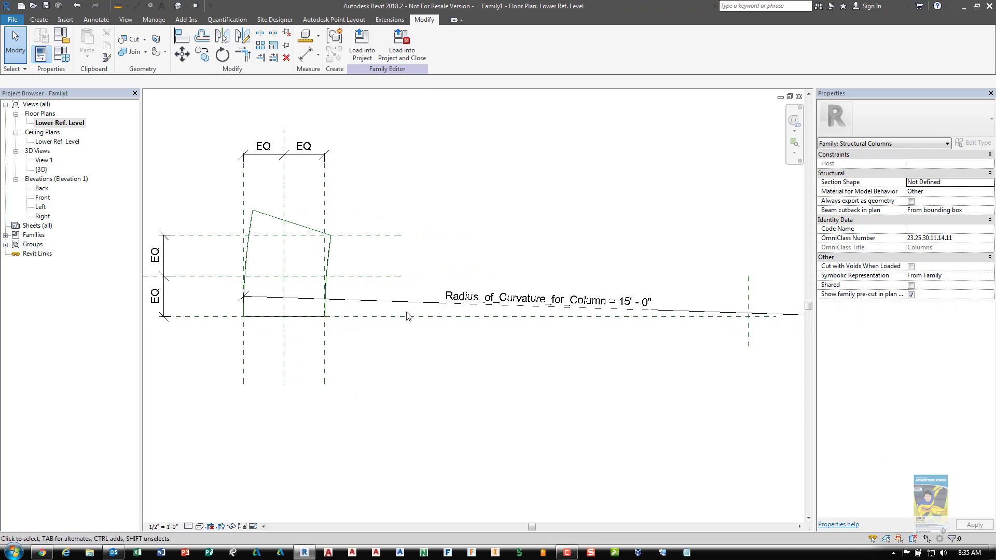
pyautogui.scroll(-2, 408, 312)
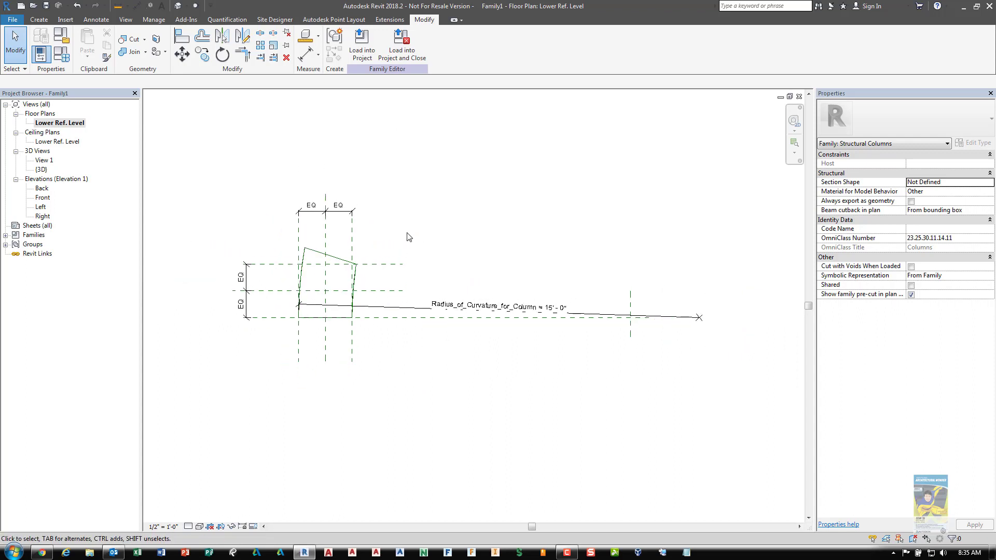
# Save the column family as Curved Column in the Temp folder
pyautogui.click(12, 20)
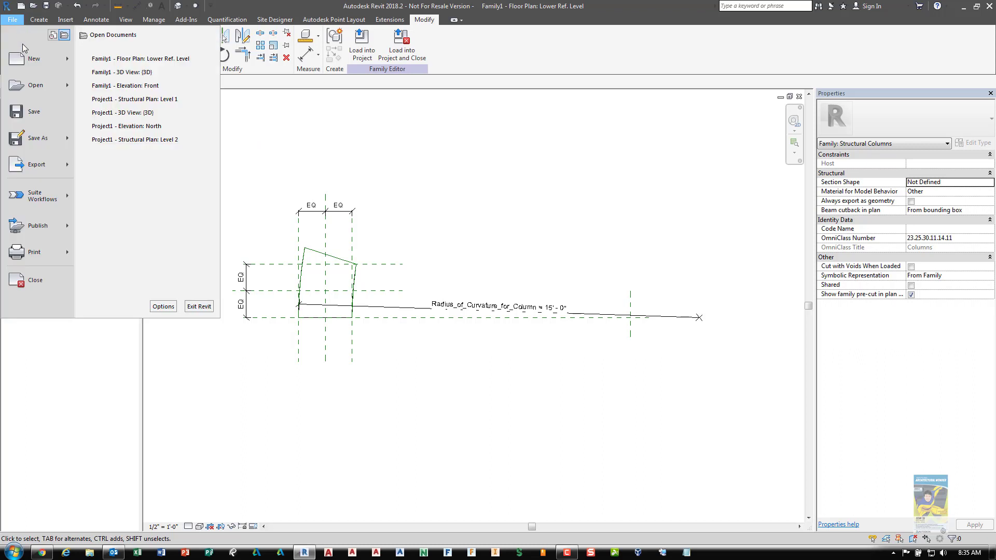
pyautogui.moveTo(41, 140)
pyautogui.click(136, 95)
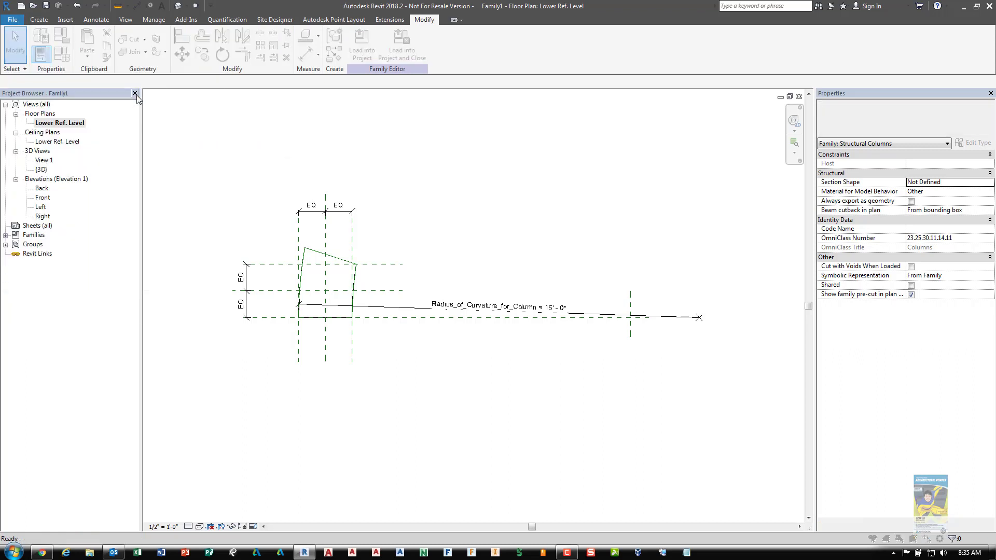
pyautogui.click(464, 361)
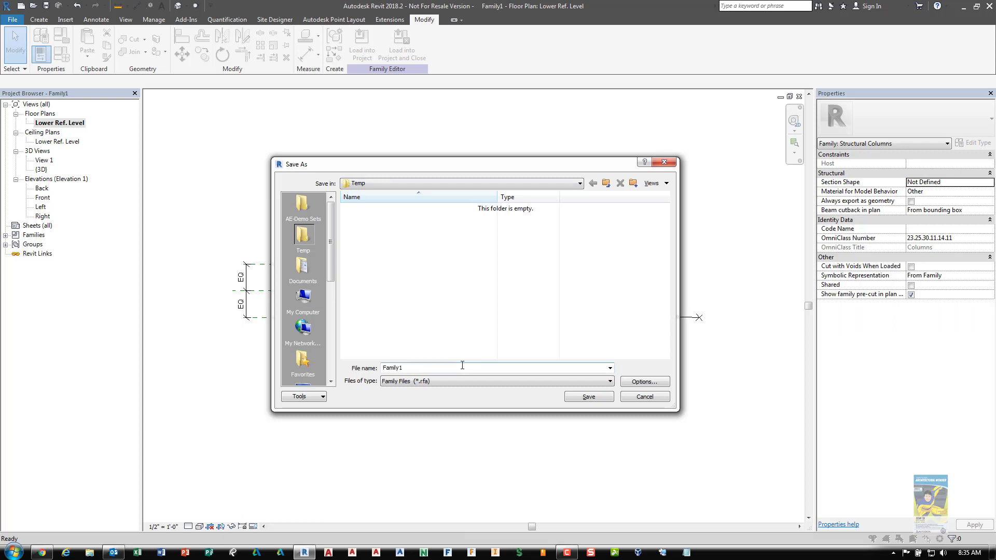
pyautogui.doubleClick(464, 365)
pyautogui.write('Curved Column')
pyautogui.press('Return')
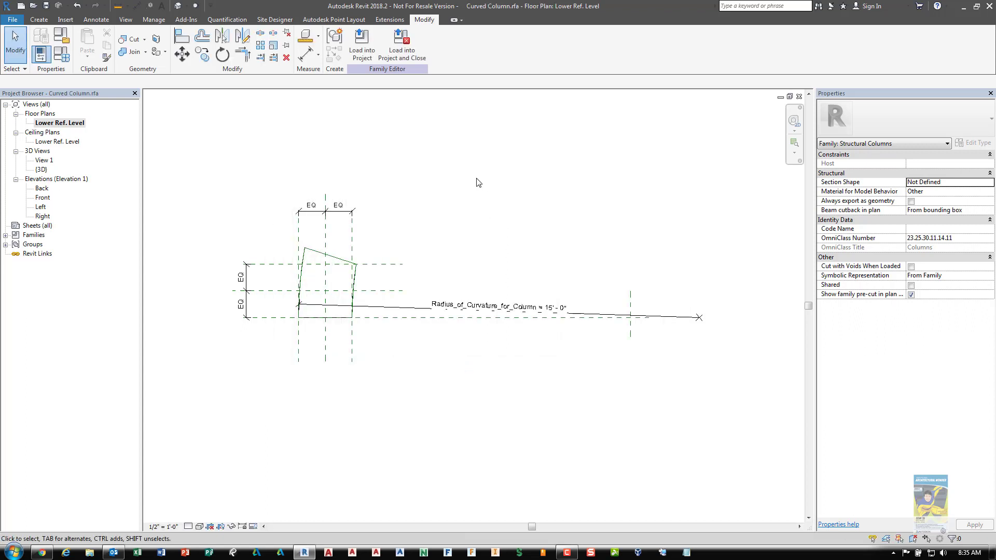
# Load the family into Project1 and place a curved column at the circled C2 location on the Level 1 structural plan
pyautogui.click(359, 56)
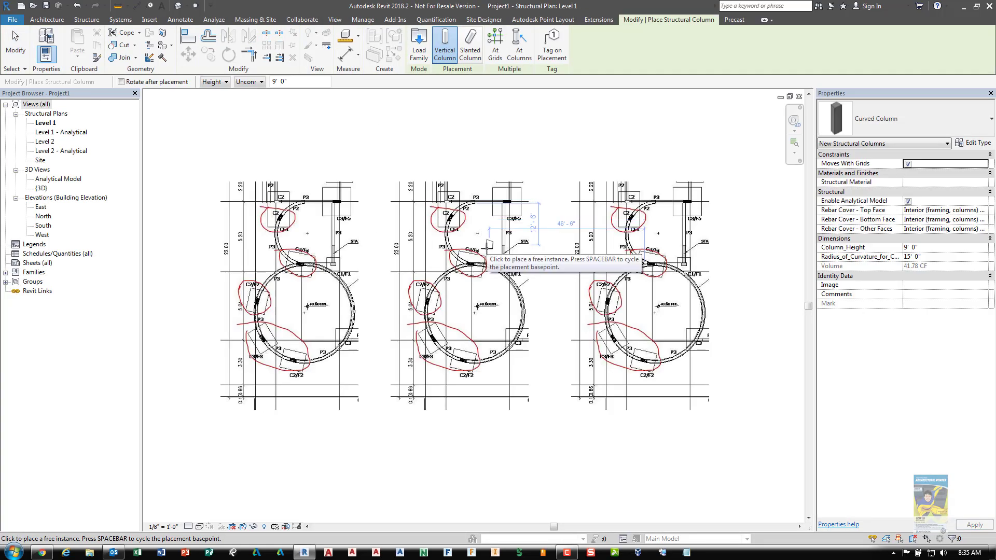
pyautogui.scroll(5, 425, 218)
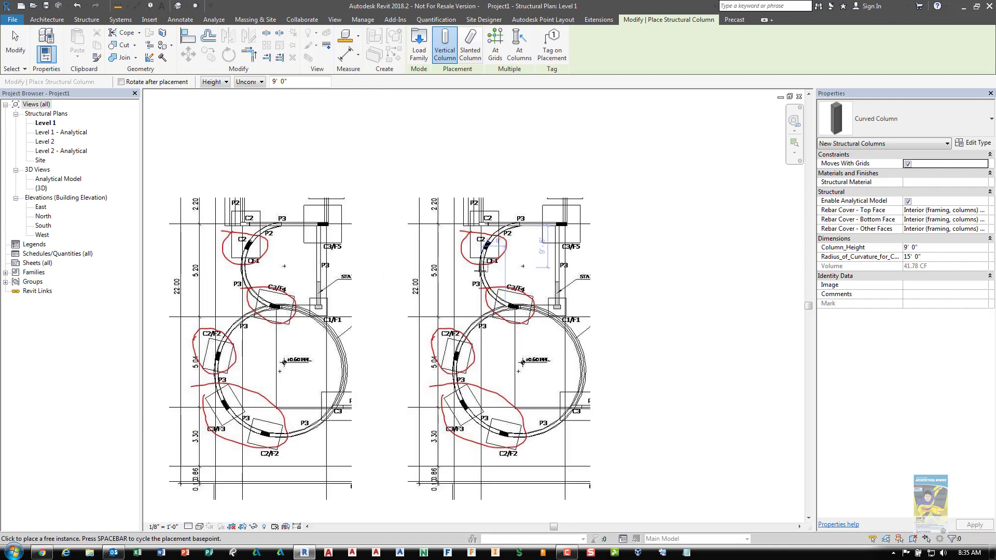
pyautogui.scroll(4, 485, 266)
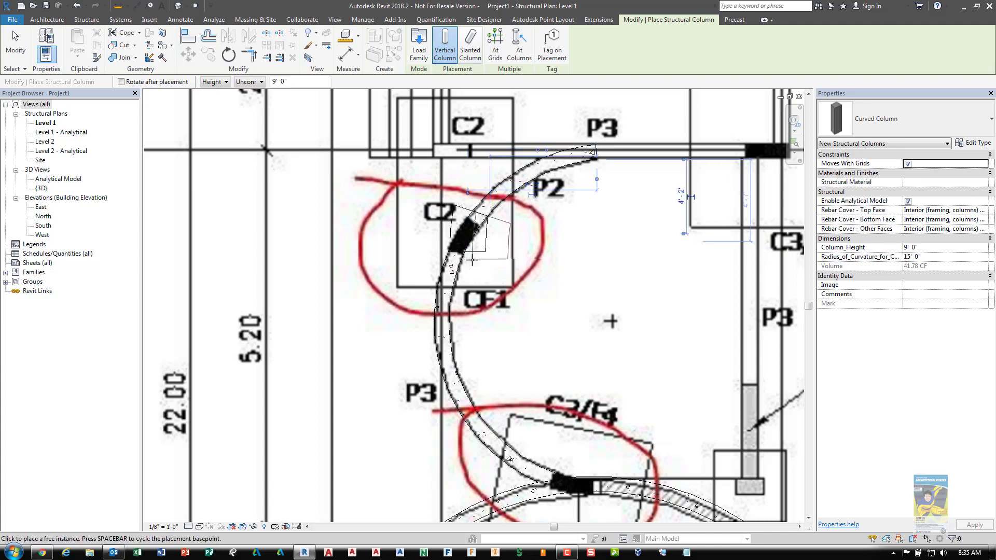
pyautogui.scroll(1, 470, 236)
pyautogui.click(472, 236)
pyautogui.press('Escape')
pyautogui.press('Escape')
pyautogui.scroll(4, 513, 238)
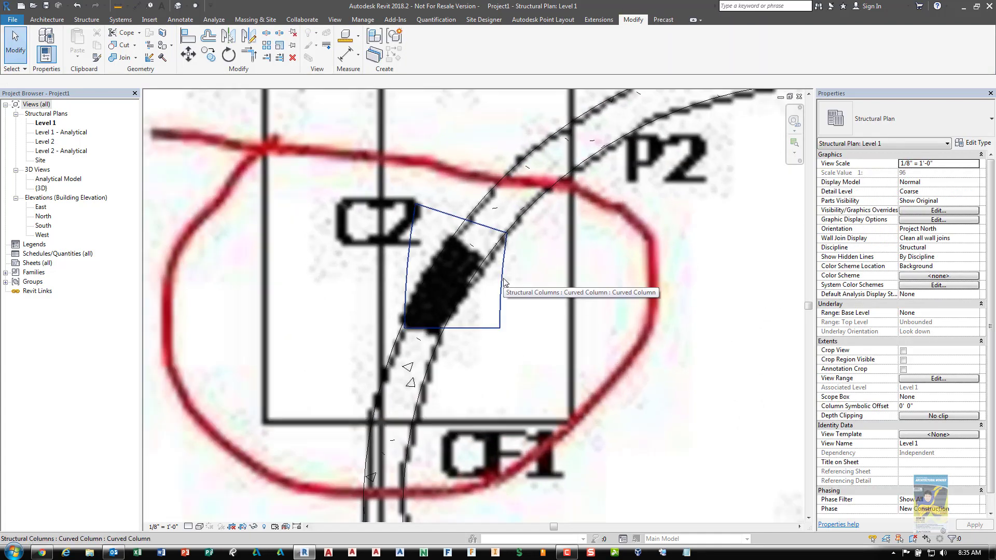
# Examine the placed column's instance properties and its type properties for the available dimension parameters
pyautogui.click(504, 283)
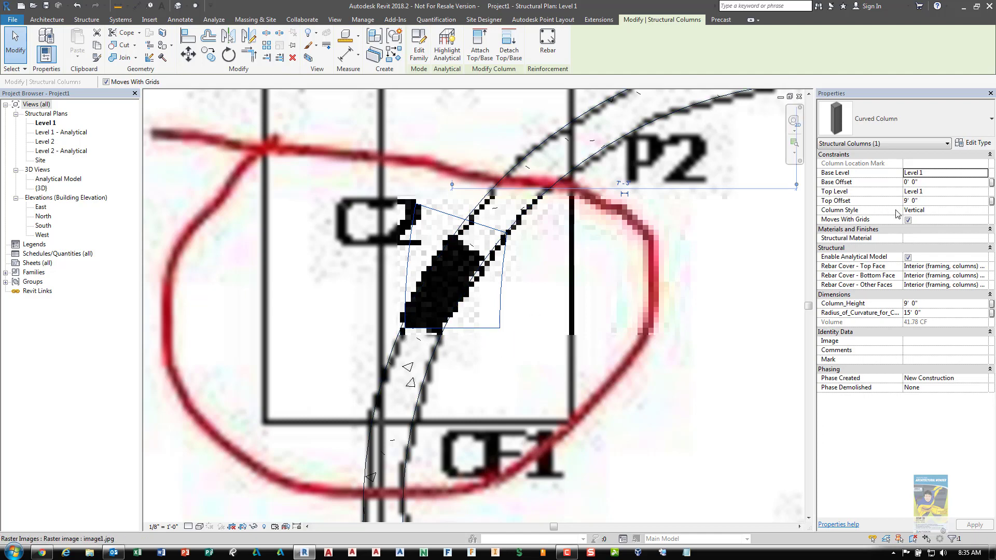
pyautogui.click(974, 143)
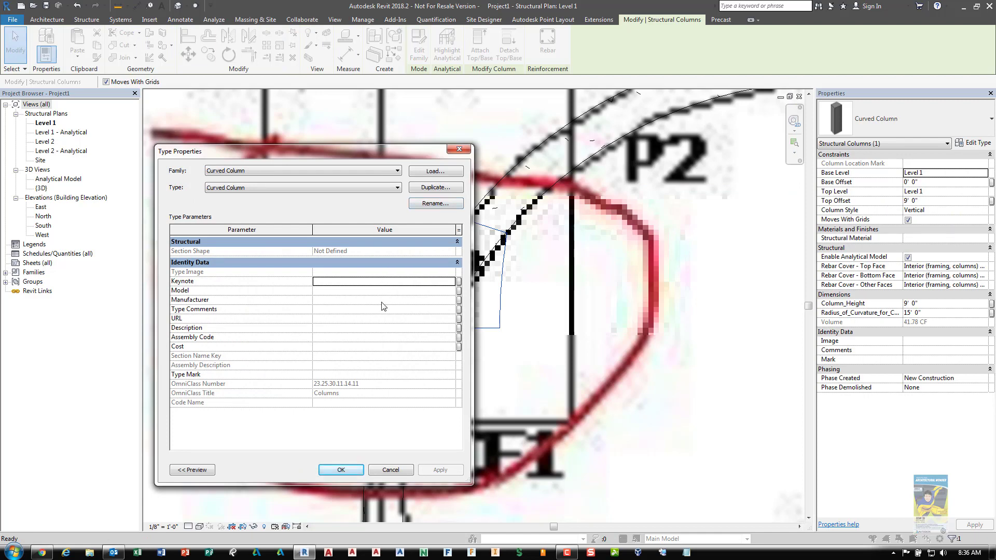
pyautogui.click(390, 470)
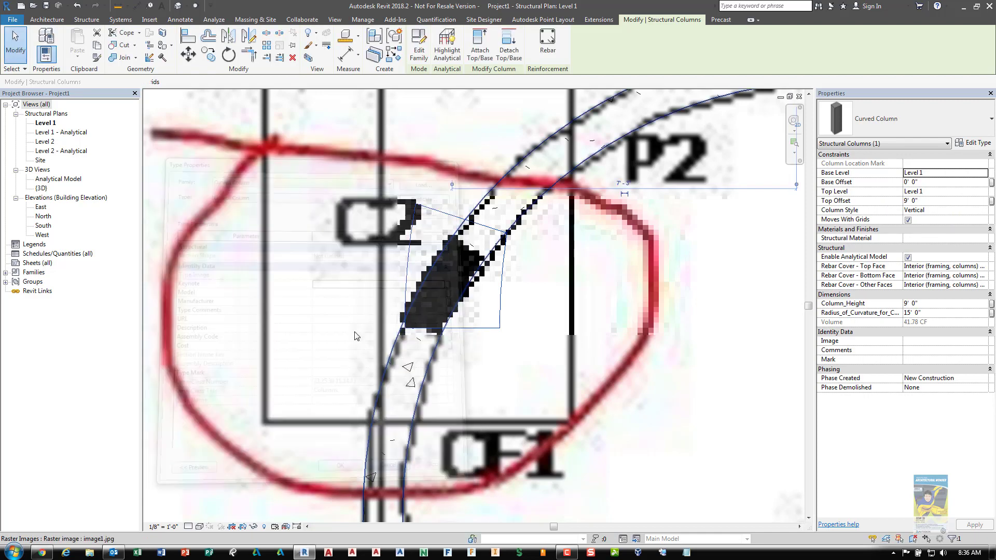
# In the Curved Column family's plan, add an aligned dimension between the outer vertical reference planes, below the column profile
pyautogui.click(726, 394)
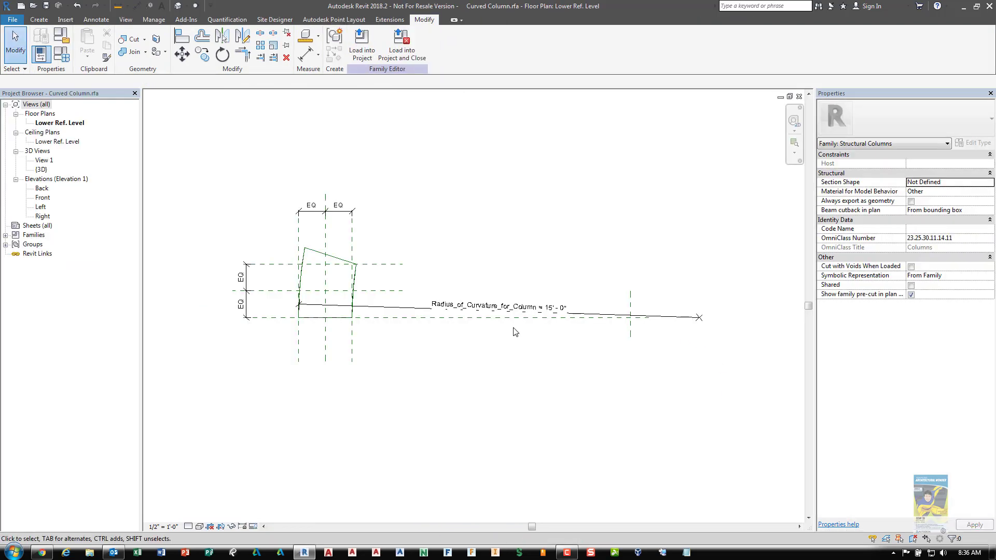
pyautogui.moveTo(405, 345); pyautogui.dragTo(467, 337, button='middle')
pyautogui.scroll(4, 483, 296)
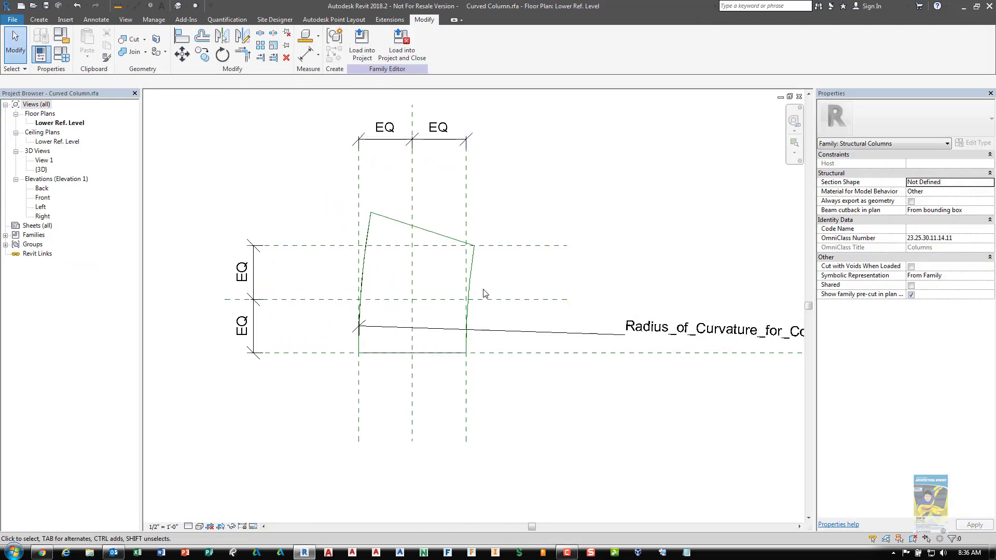
pyautogui.moveTo(501, 300); pyautogui.dragTo(512, 312, button='middle')
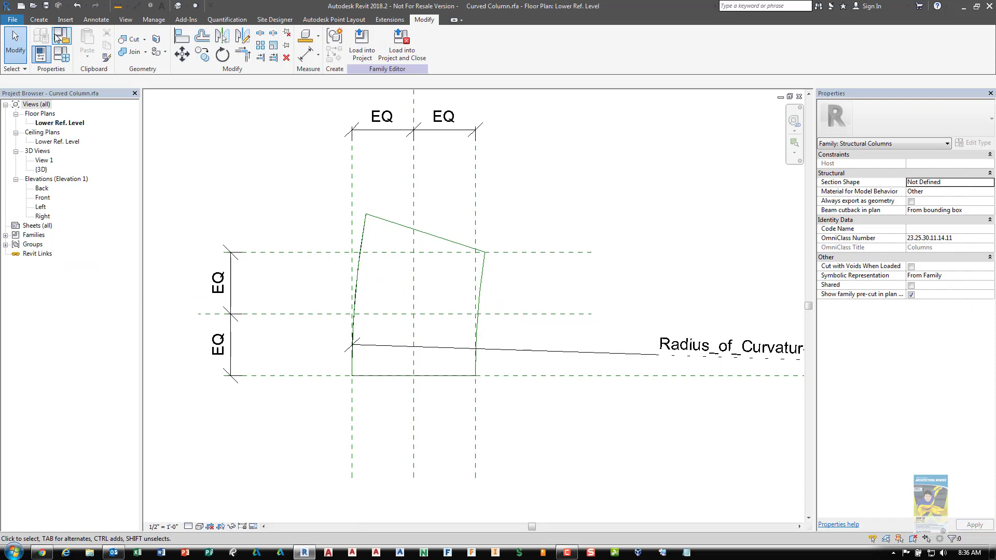
pyautogui.click(96, 21)
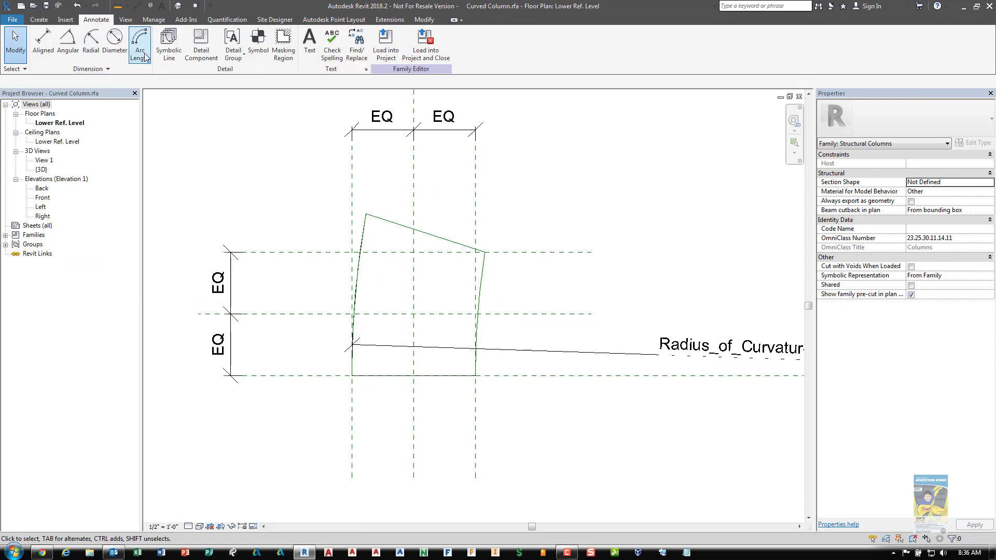
pyautogui.click(50, 51)
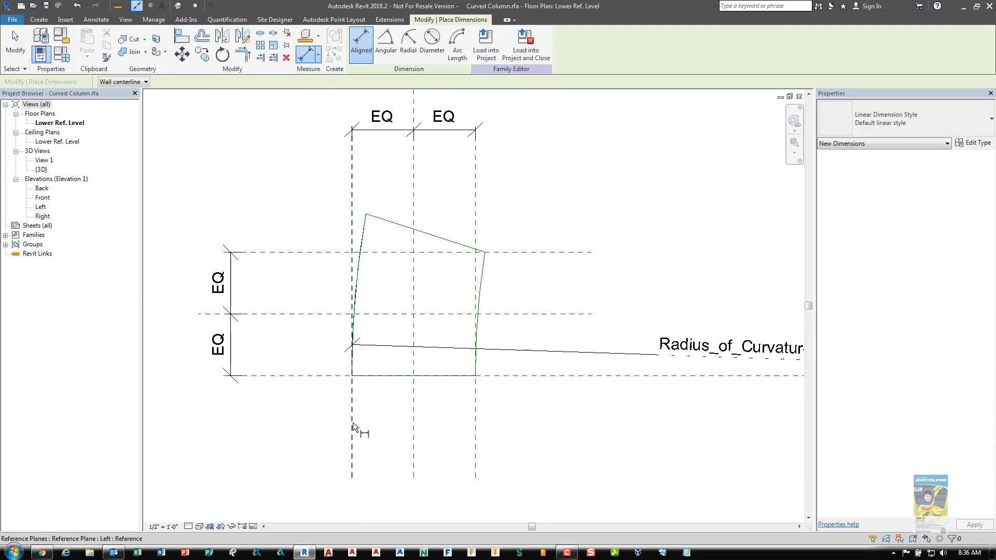
pyautogui.click(353, 422)
pyautogui.click(476, 410)
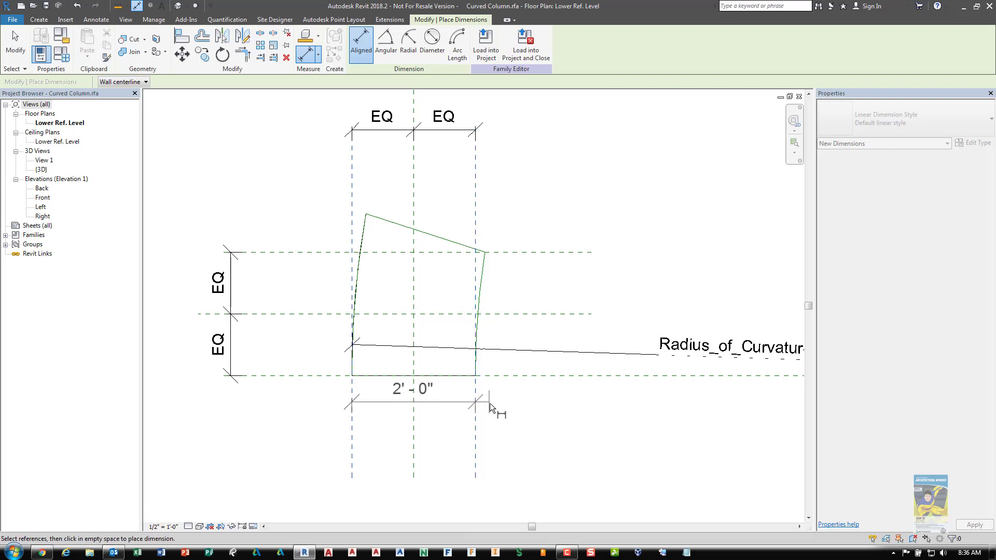
pyautogui.click(497, 418)
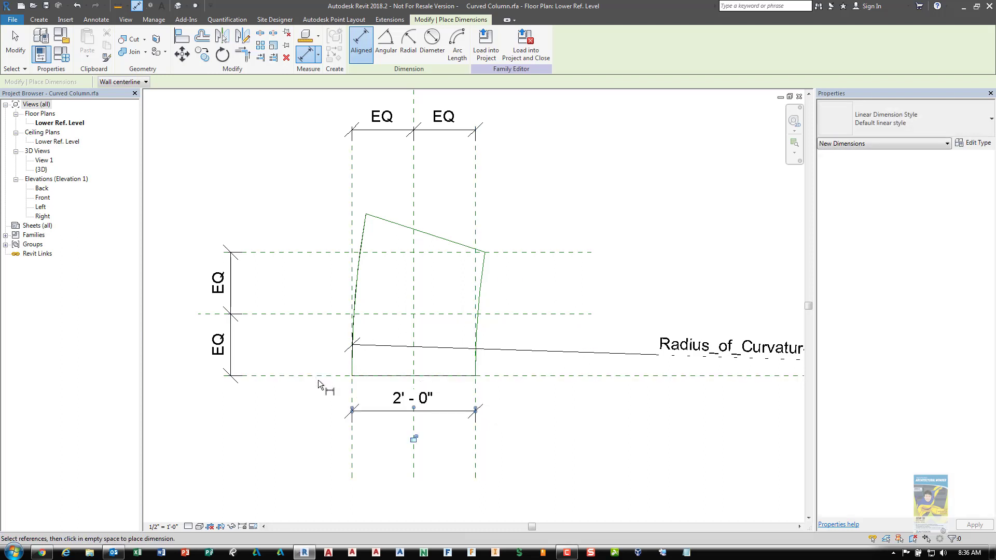
pyautogui.click(15, 47)
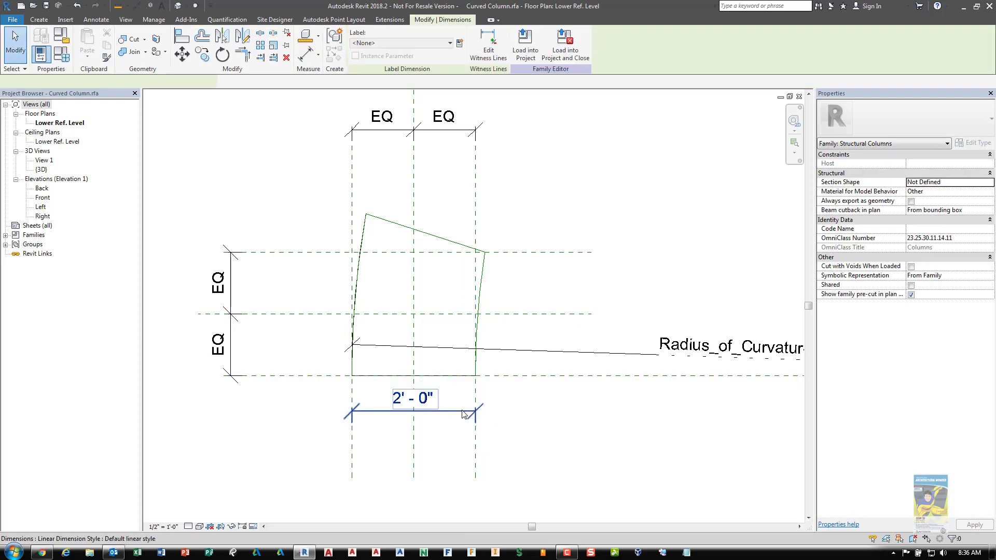
# Label the new width dimension with a new instance family parameter named Column_Width
pyautogui.click(394, 411)
pyautogui.click(459, 43)
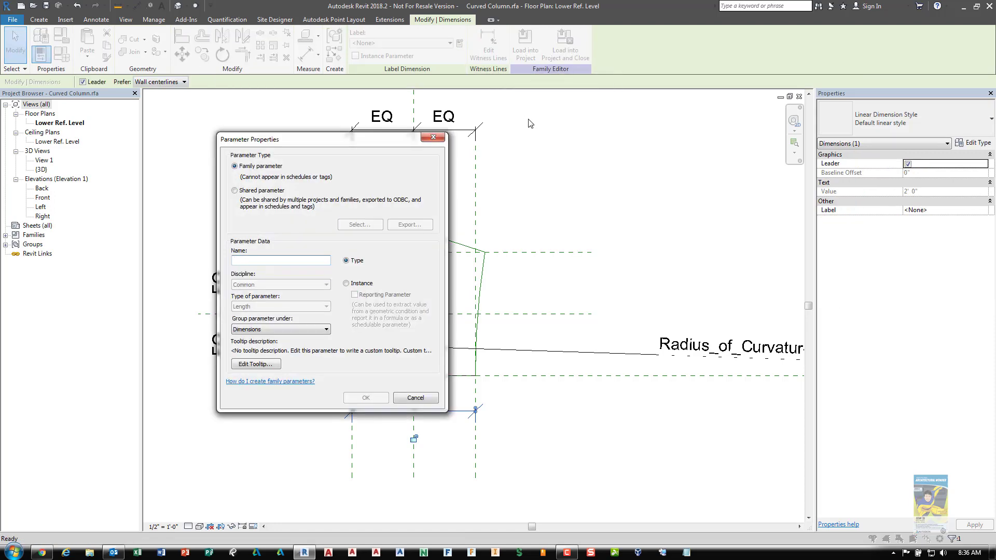
pyautogui.write('Column_W')
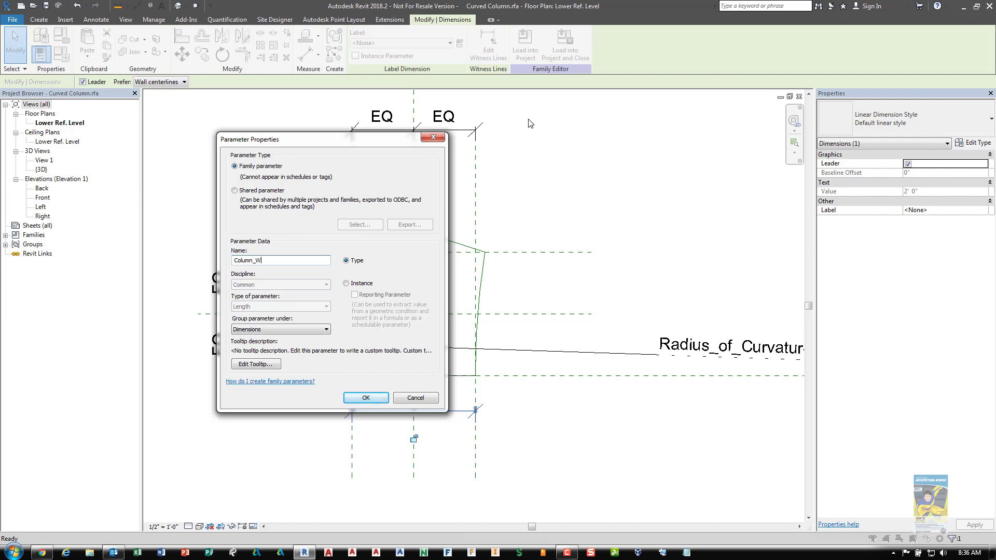
pyautogui.write('idth')
pyautogui.click(346, 283)
pyautogui.click(366, 397)
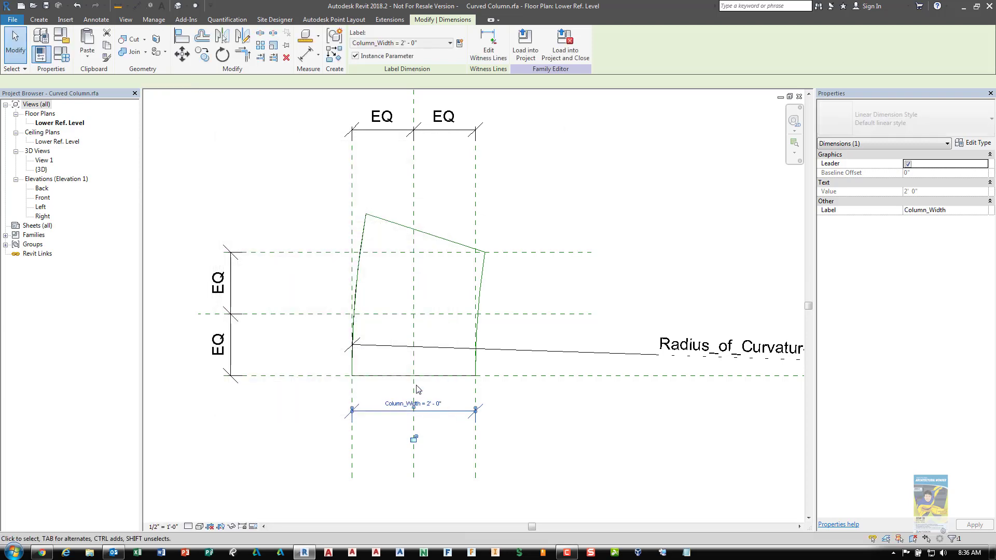
pyautogui.click(582, 183)
# Set Column_Width to 1' 0" in the family types and reload the family into Project1, overwriting the existing version and its parameter values
pyautogui.click(62, 55)
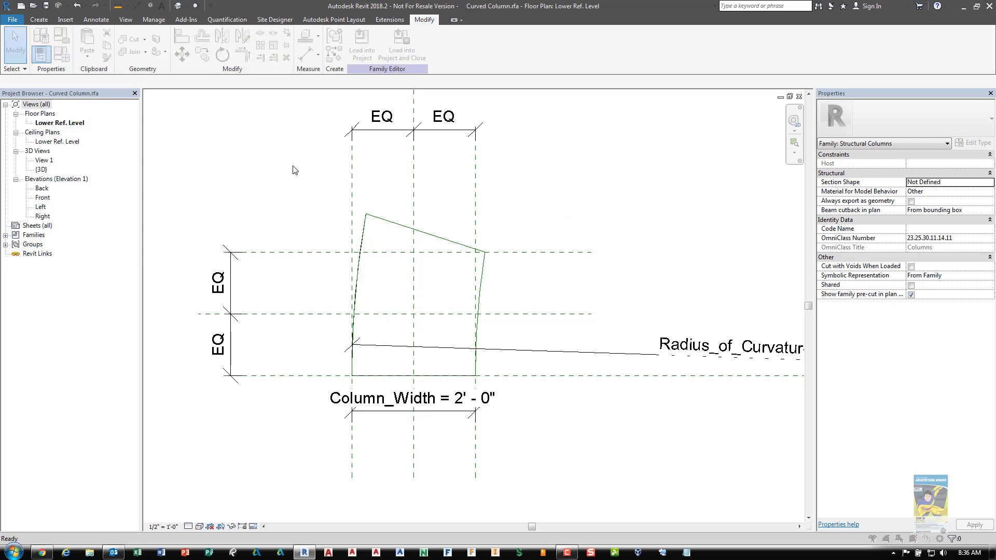
pyautogui.click(706, 208)
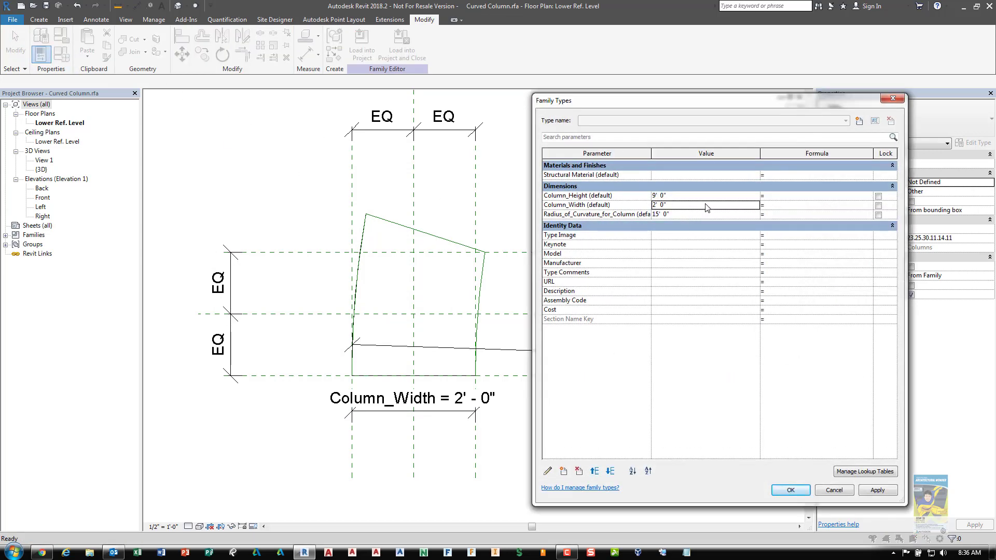
pyautogui.write('1\' 0"')
pyautogui.click(791, 490)
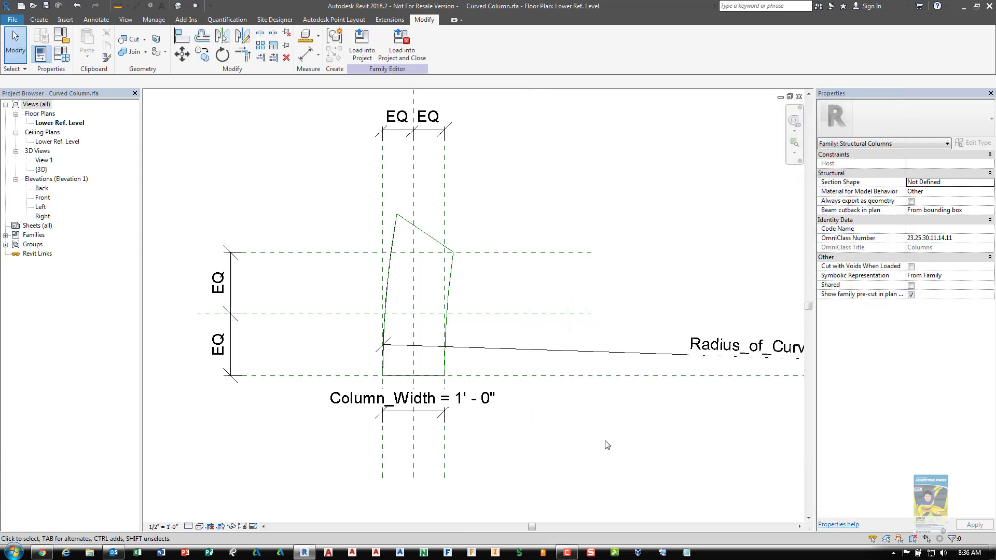
pyautogui.click(362, 45)
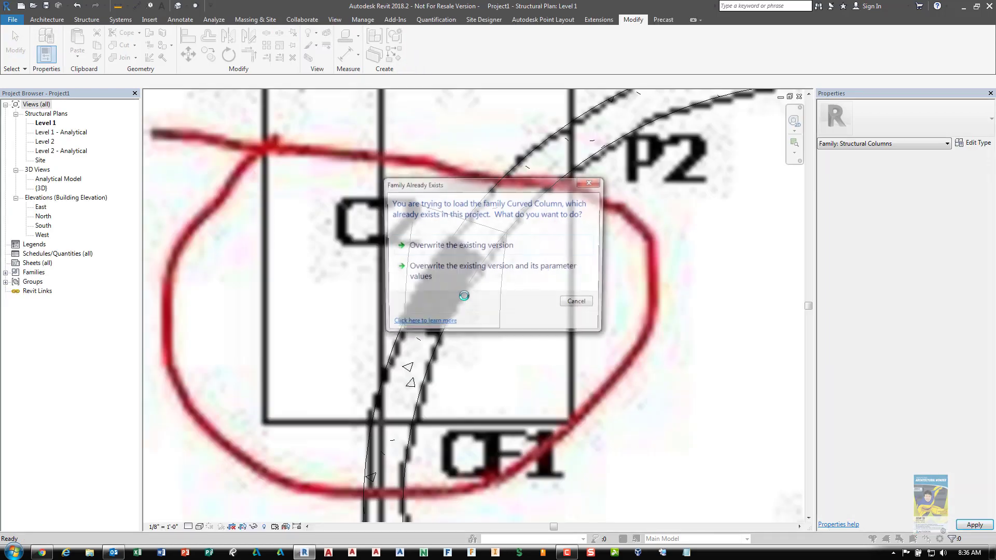
pyautogui.click(458, 275)
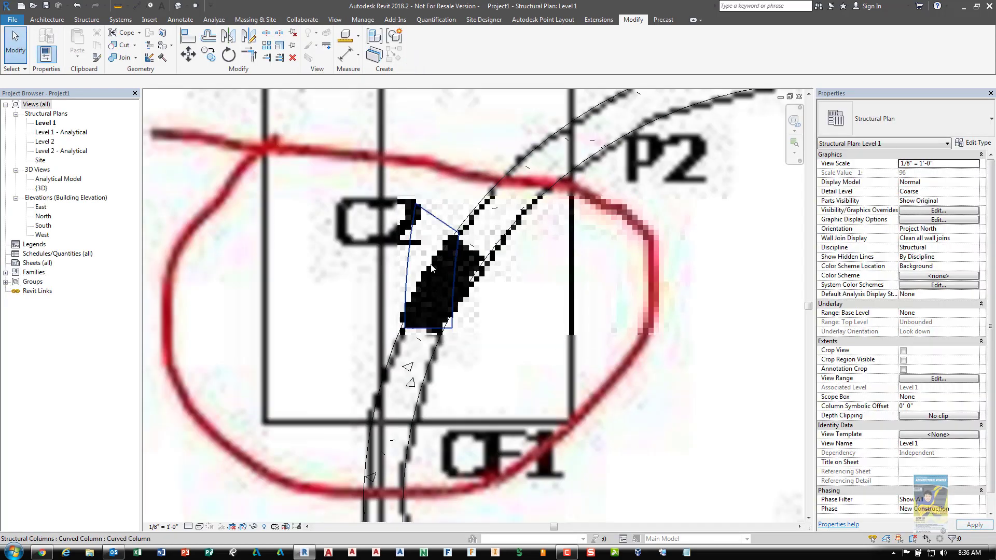
# Rotate the placed column about its lower-left corner so its left edge follows the curved wall at C2
pyautogui.click(494, 259)
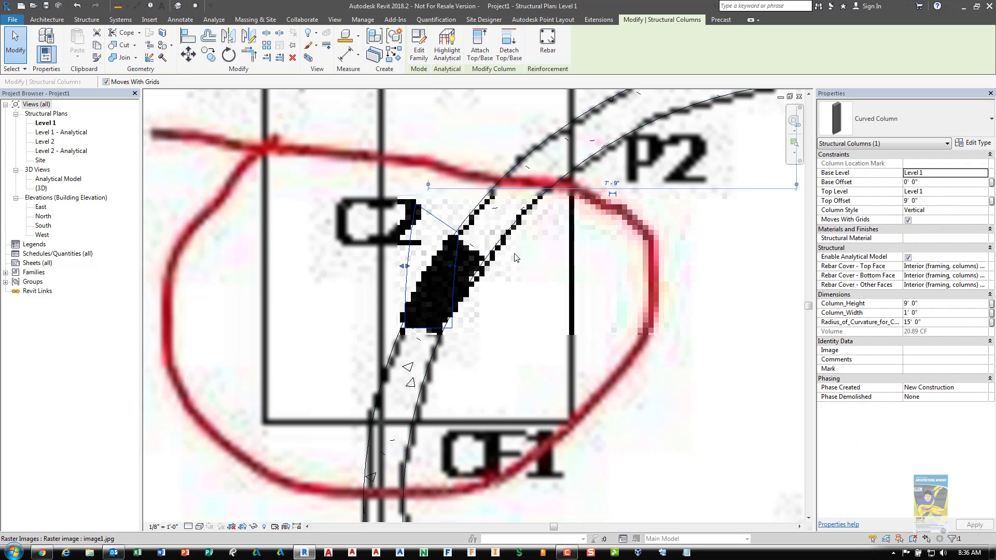
pyautogui.press('r')
pyautogui.press('o')
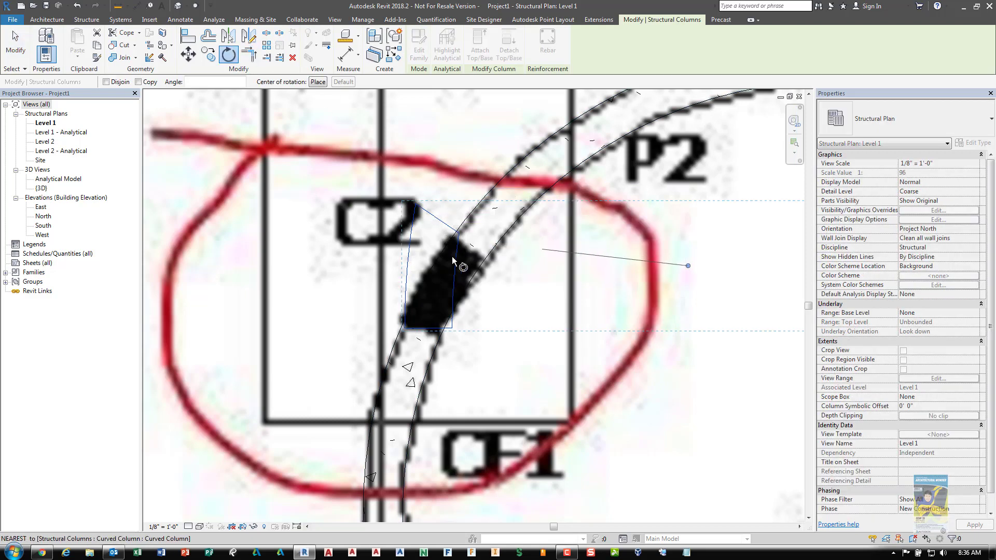
pyautogui.click(688, 265)
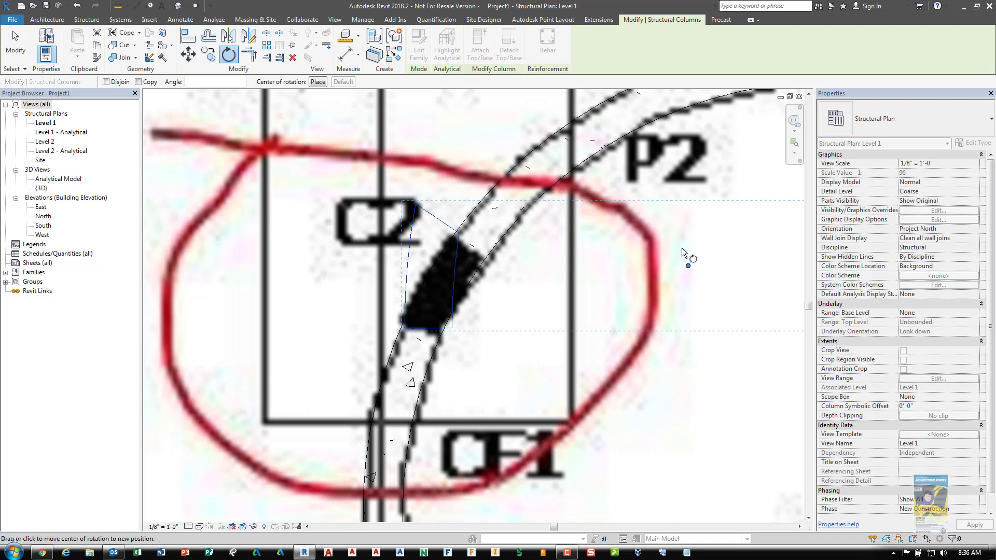
pyautogui.click(318, 82)
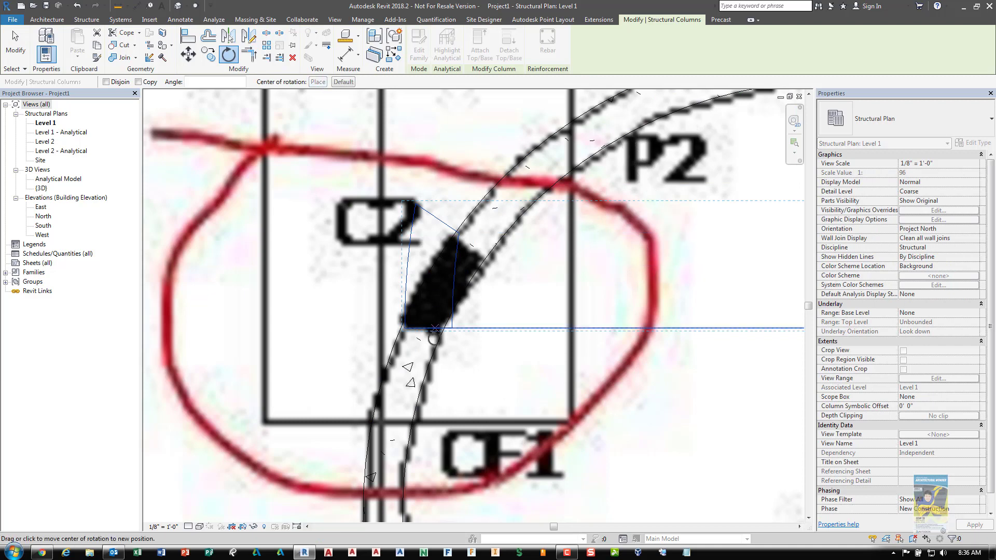
pyautogui.click(408, 328)
pyautogui.click(415, 202)
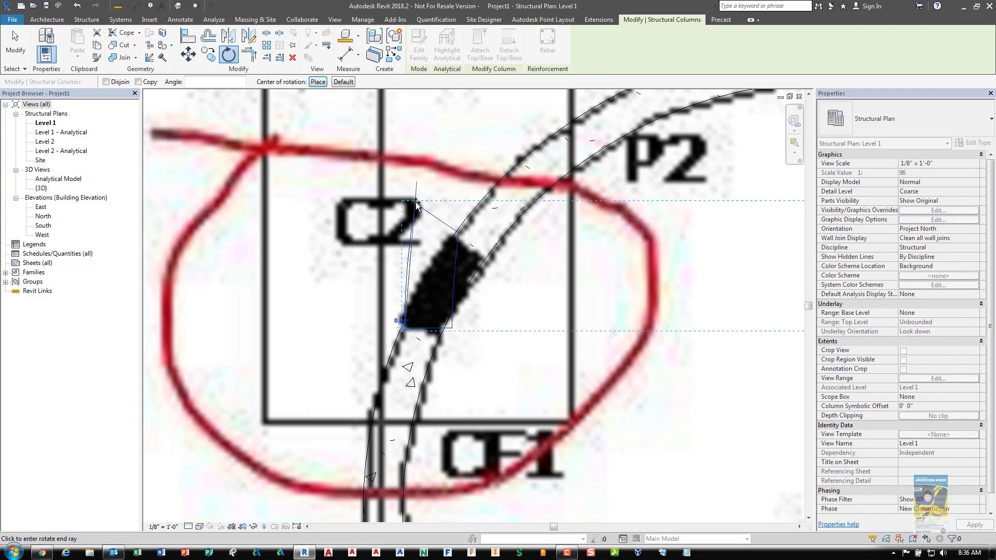
pyautogui.click(483, 221)
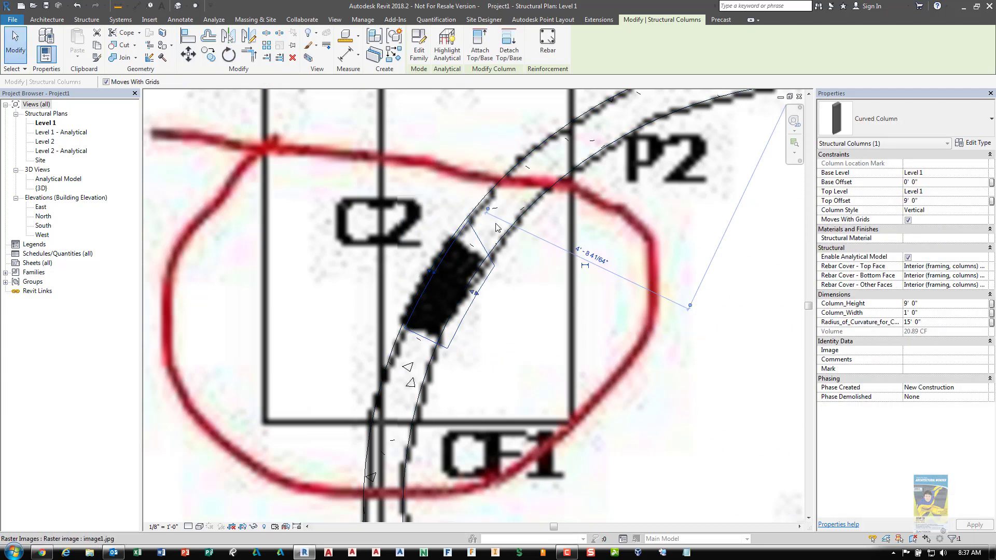
# Examine the rotated column's fit against the curved wall and the three plan images on Level 1
pyautogui.click(529, 311)
pyautogui.scroll(2, 485, 298)
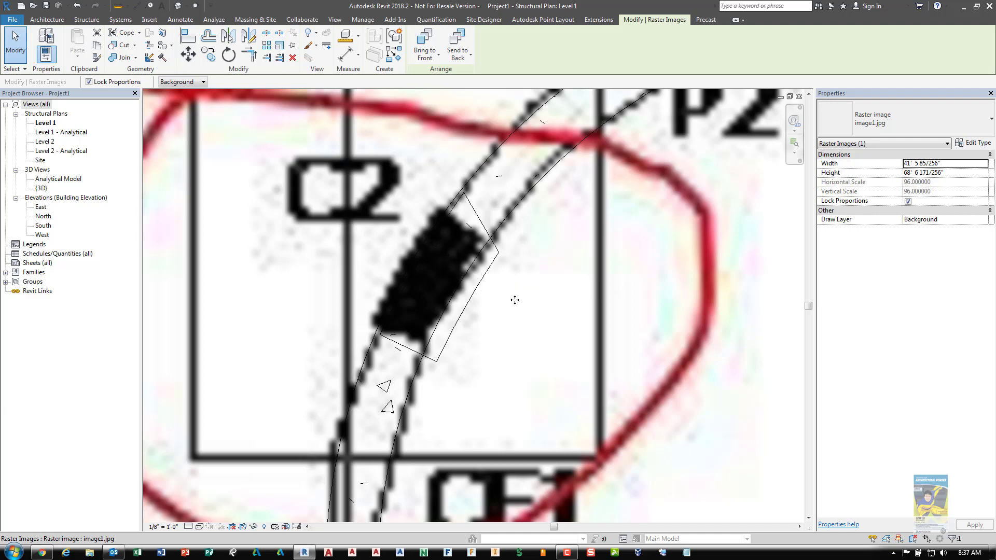
pyautogui.scroll(-5, 607, 319)
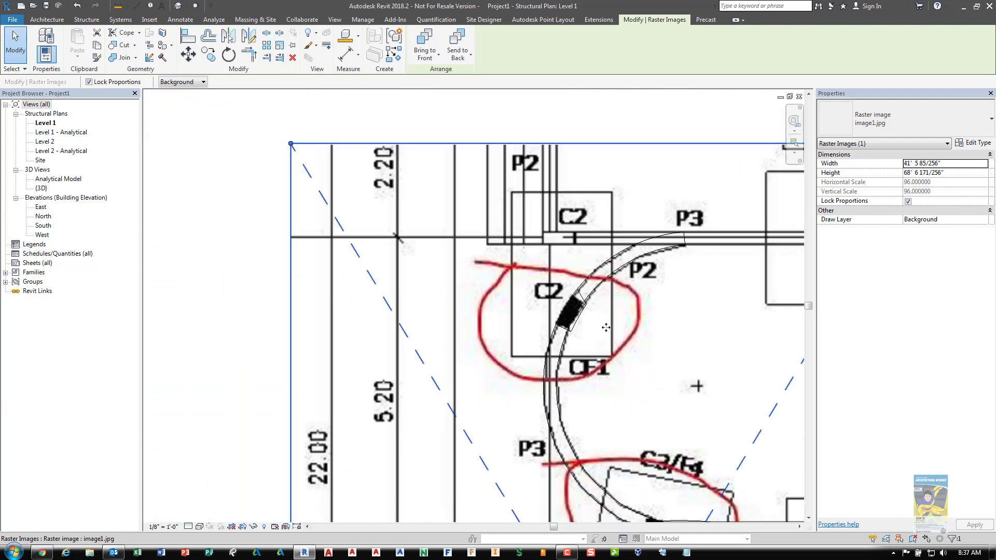
pyautogui.scroll(-6, 606, 327)
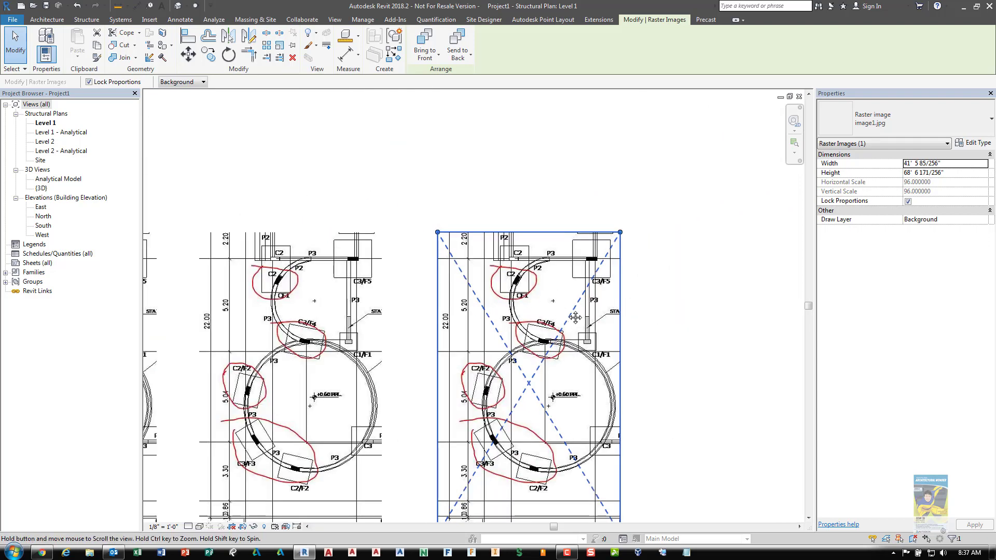
pyautogui.scroll(-4, 575, 317)
pyautogui.scroll(2, 578, 293)
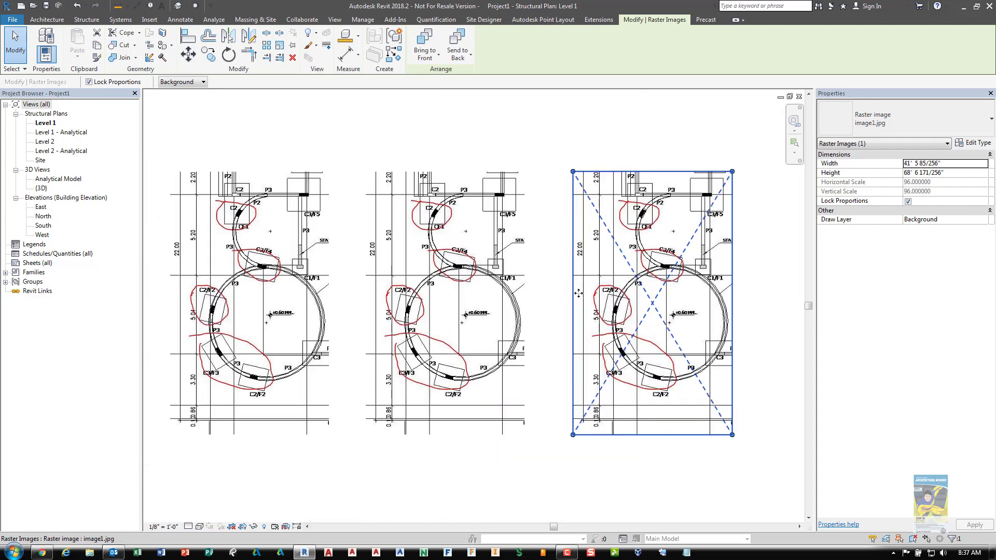
pyautogui.moveTo(579, 293); pyautogui.dragTo(596, 285, button='middle')
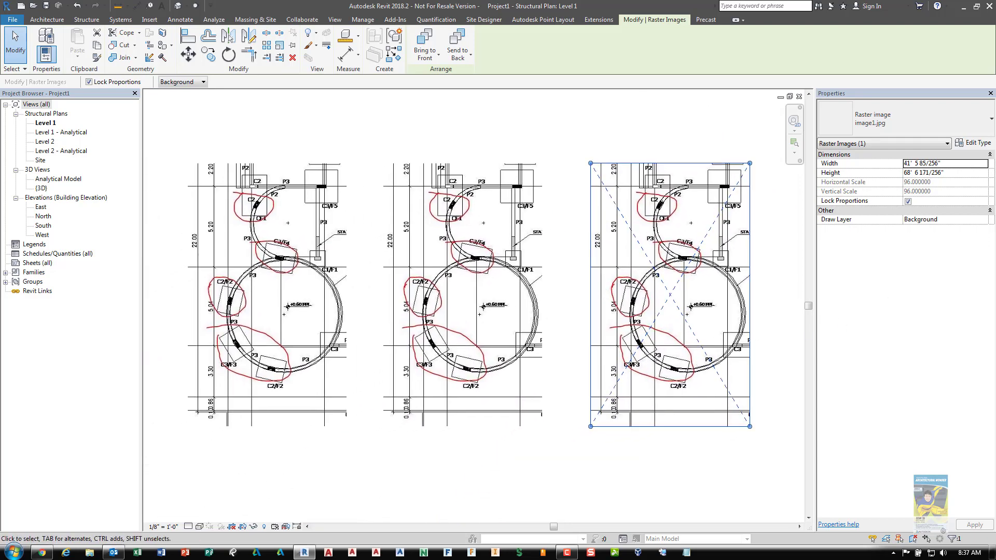